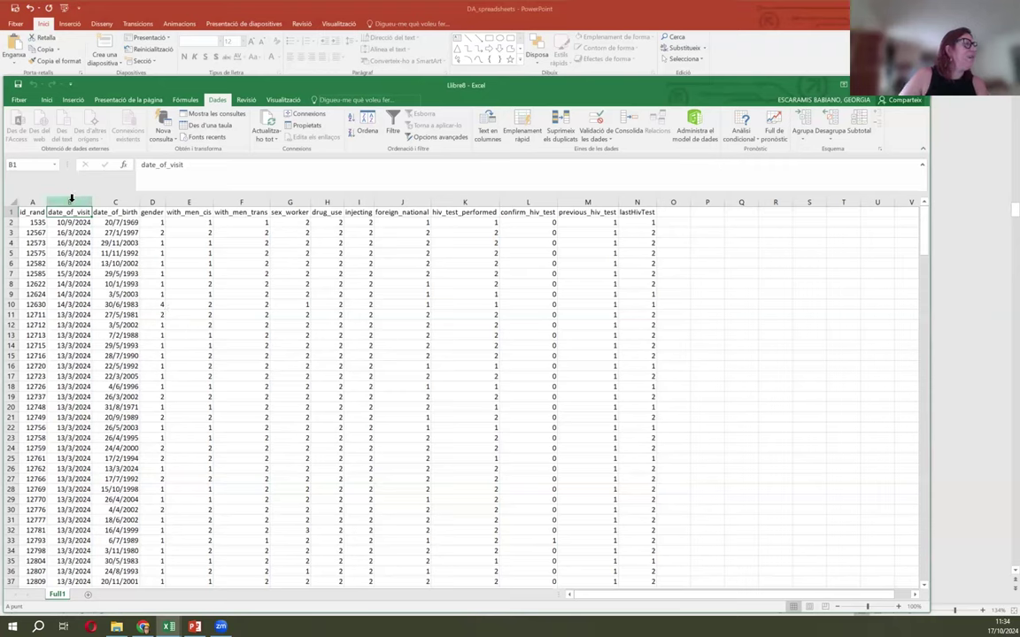
- Format the whole date_of_visit column with the date category (Data), type *14/3/2012
{"action": "left_click", "coordinate": [75, 199]}
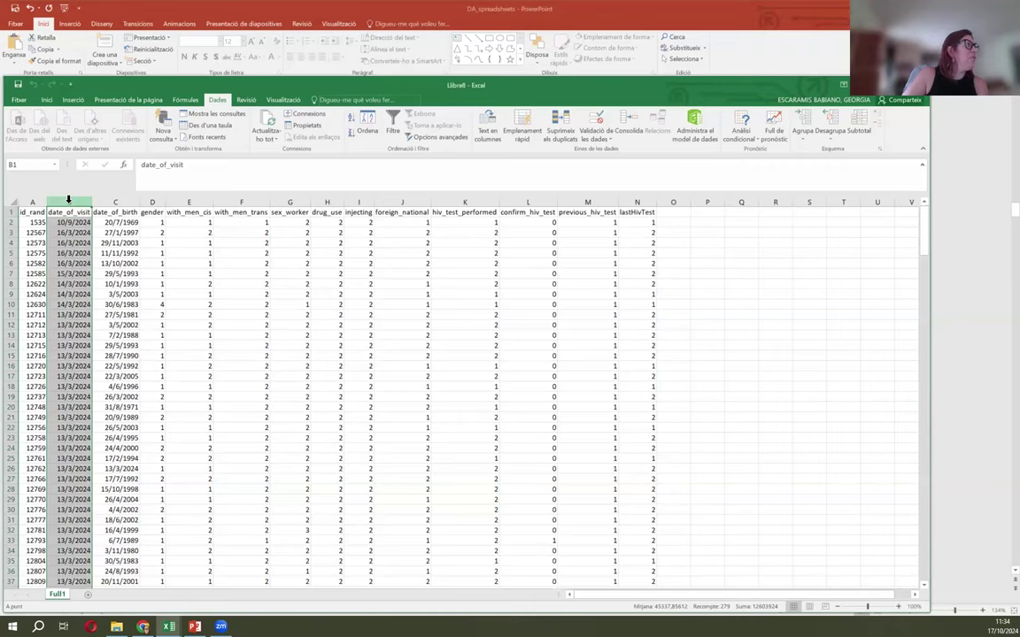
{"action": "mouse_move", "coordinate": [68, 200]}
{"action": "left_mouse_down"}
{"action": "mouse_move", "coordinate": [124, 202]}
{"action": "mouse_move", "coordinate": [69, 196]}
{"action": "left_mouse_up"}
{"action": "right_click", "coordinate": [69, 198]}
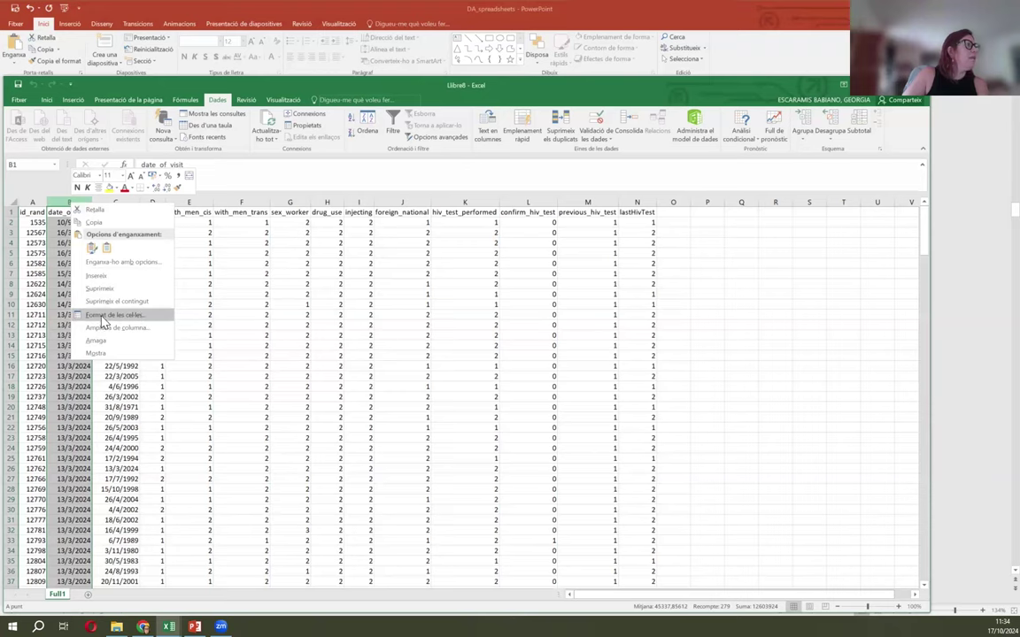
{"action": "left_click", "coordinate": [101, 317]}
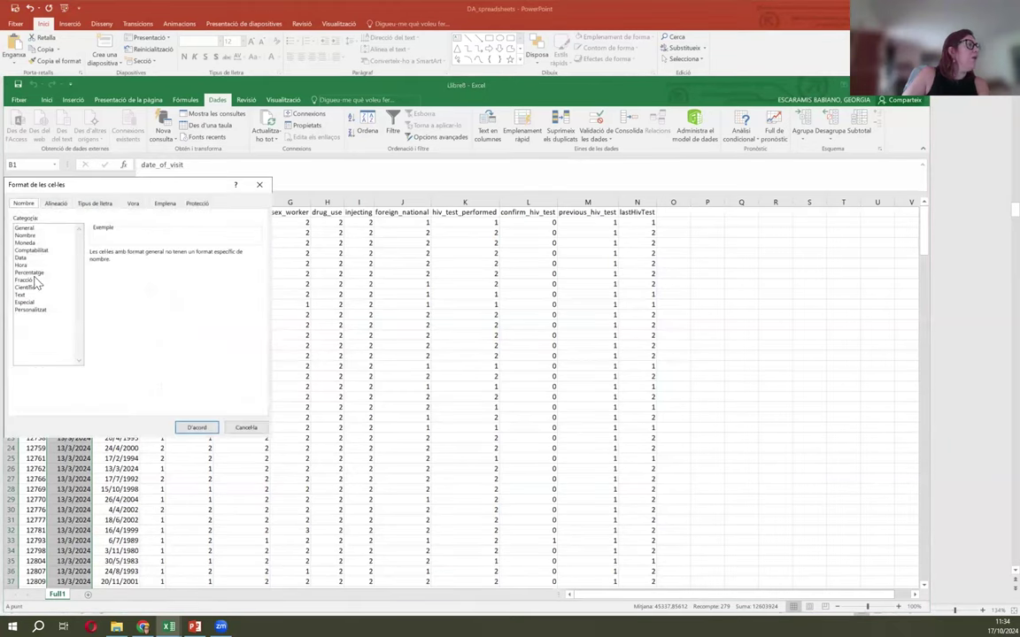
{"action": "left_click", "coordinate": [29, 258]}
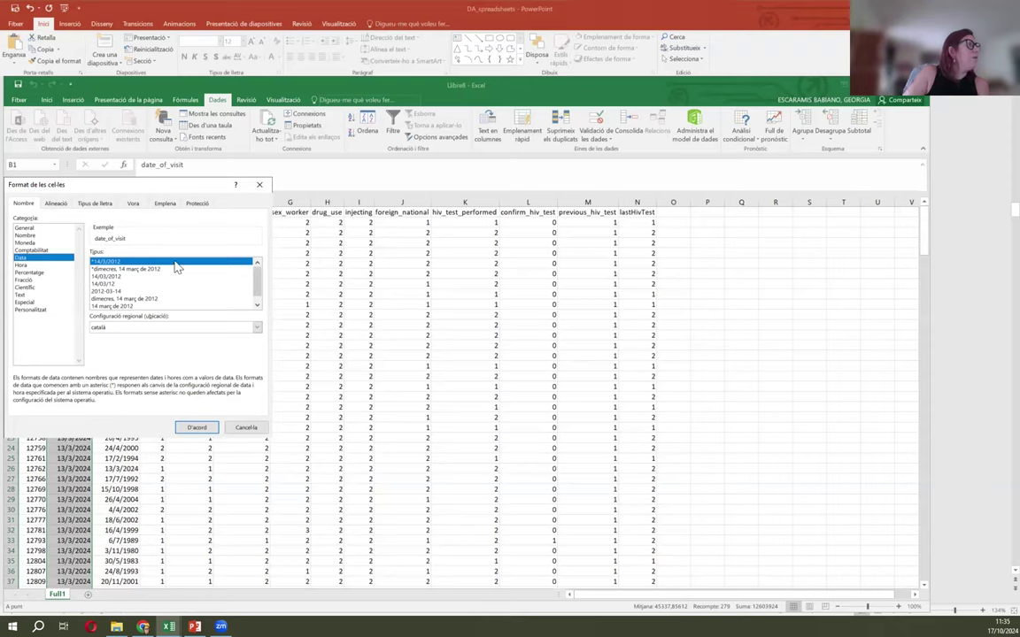
{"action": "left_click", "coordinate": [196, 429]}
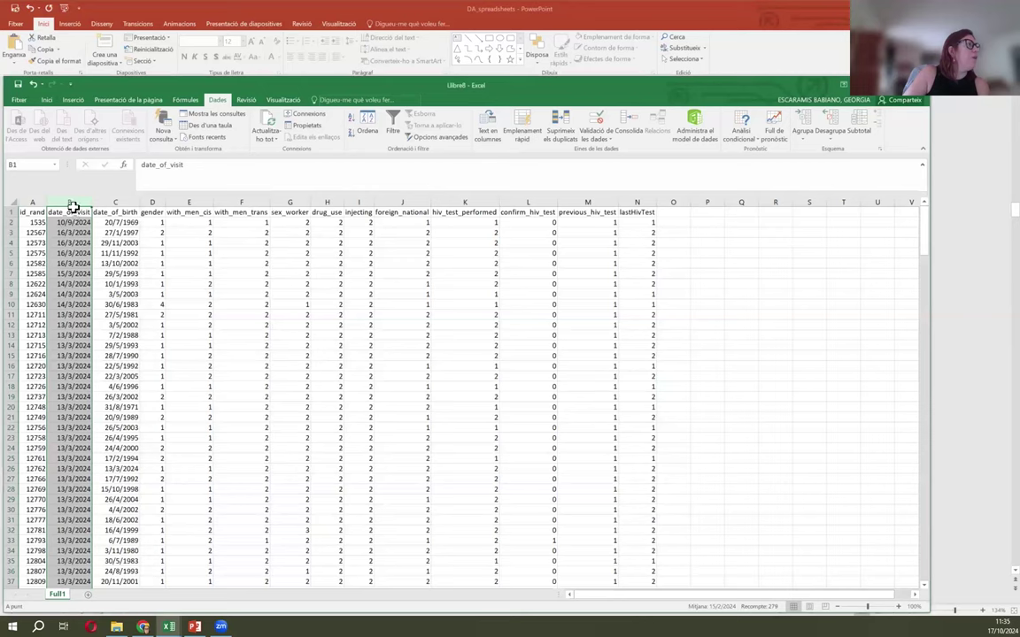
- Format the whole date_of_birth column with the date category (Data), type *14/3/2012
{"action": "left_click", "coordinate": [125, 203]}
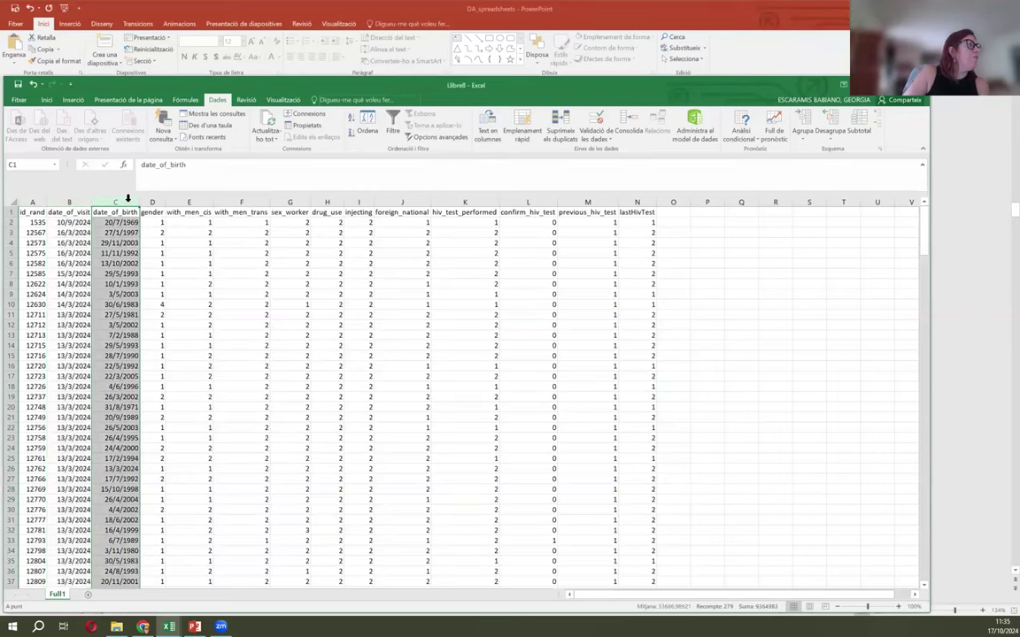
{"action": "right_click", "coordinate": [129, 205]}
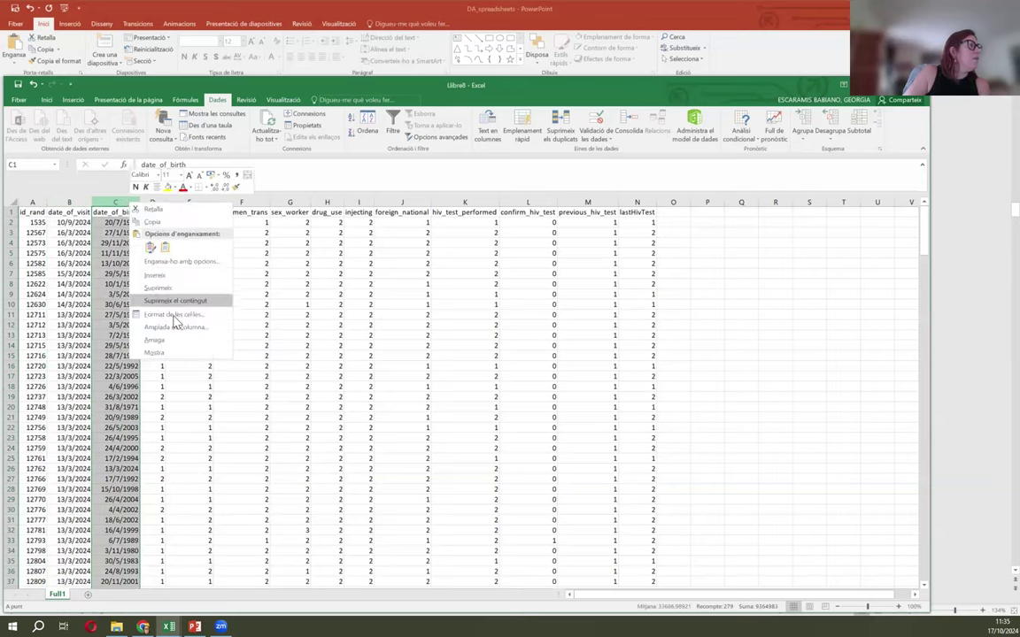
{"action": "left_click", "coordinate": [171, 312]}
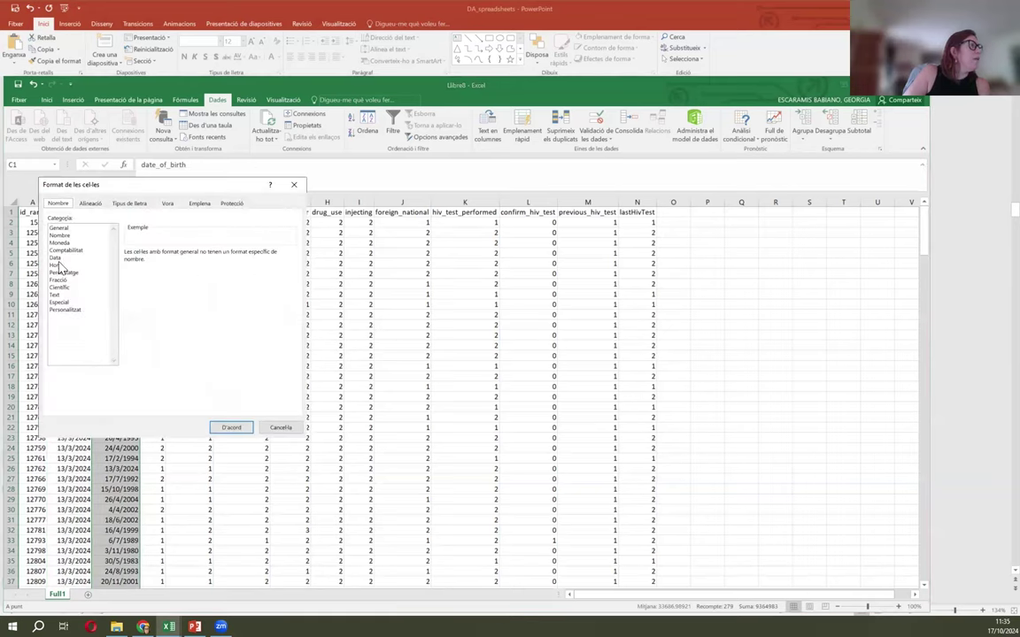
{"action": "left_click", "coordinate": [56, 258]}
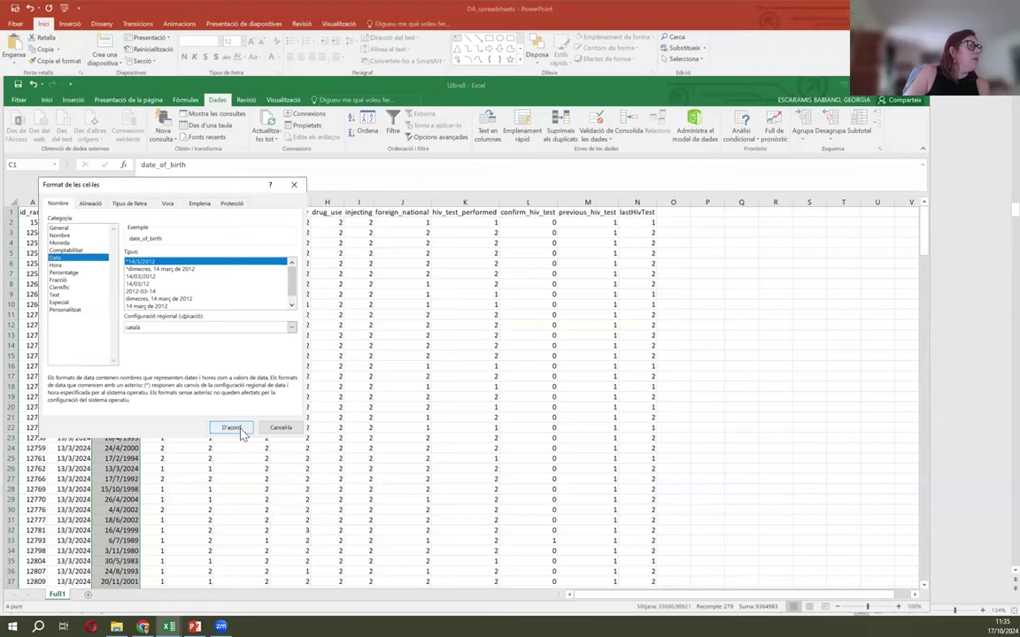
{"action": "left_click", "coordinate": [232, 428]}
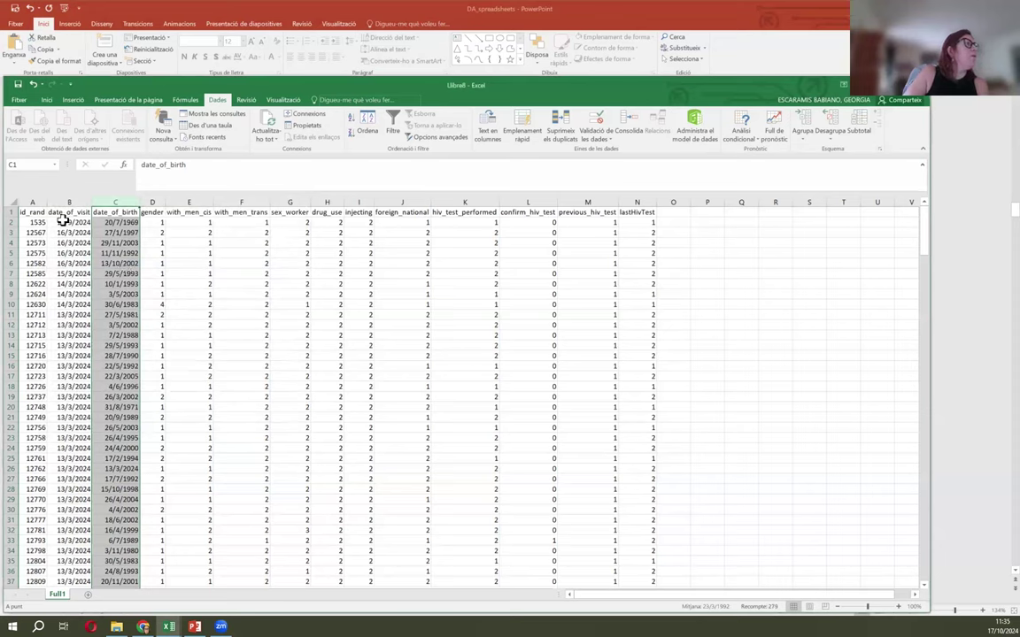
{"action": "left_click", "coordinate": [69, 222]}
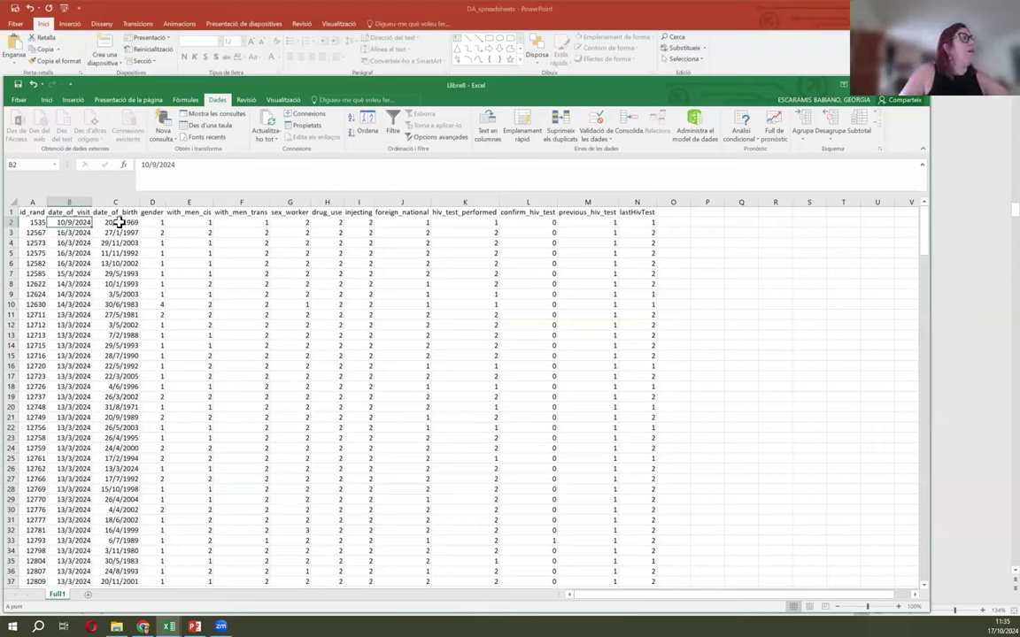
- Add the column header "age" in cell O1, beside lastHivTest
{"action": "left_click", "coordinate": [675, 211]}
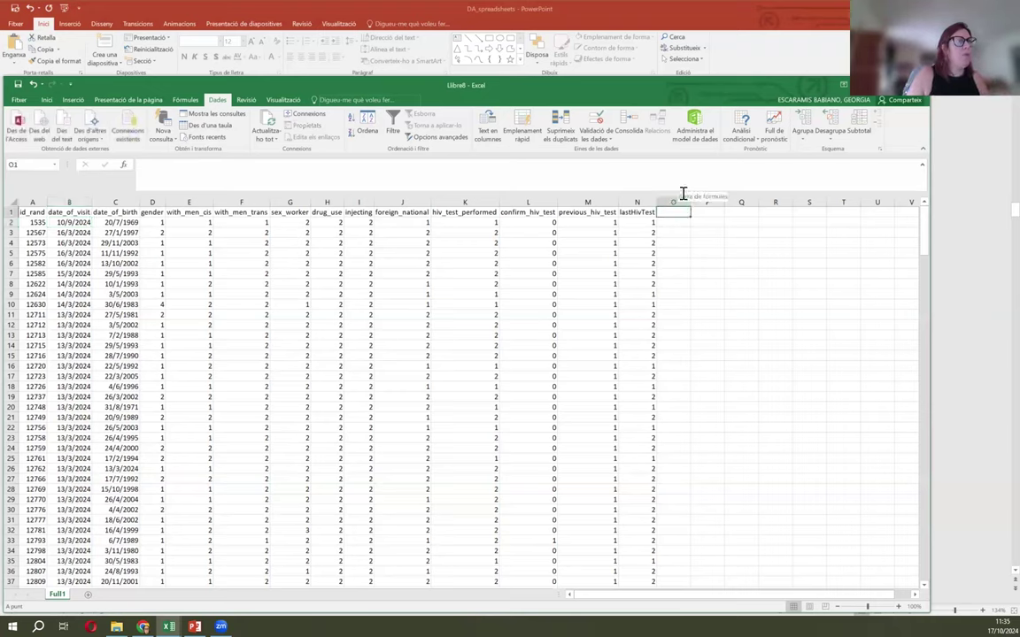
{"action": "type", "text": "a"}
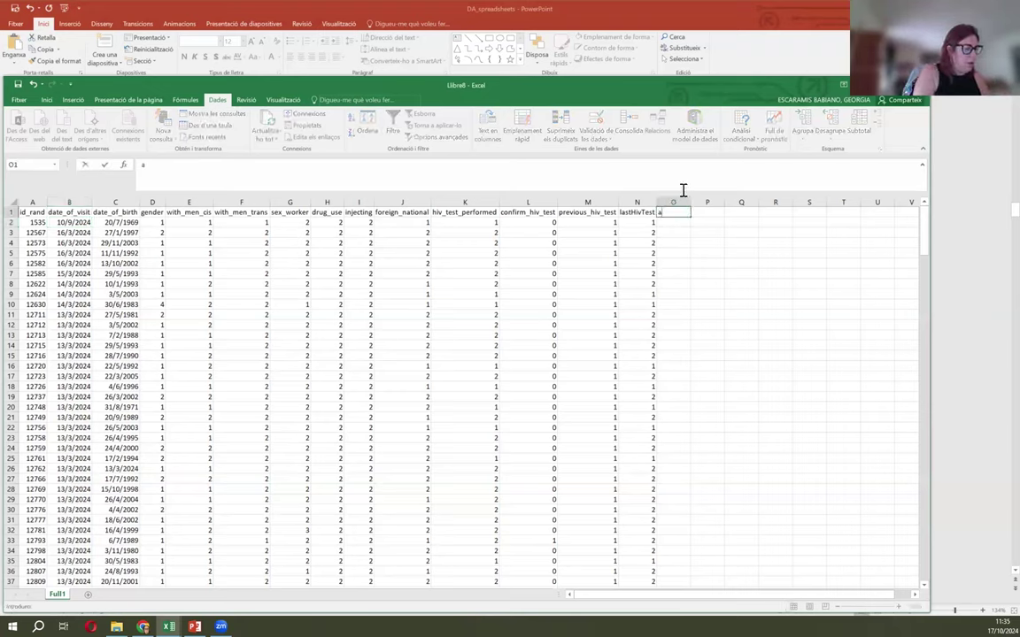
{"action": "type", "text": "ge"}
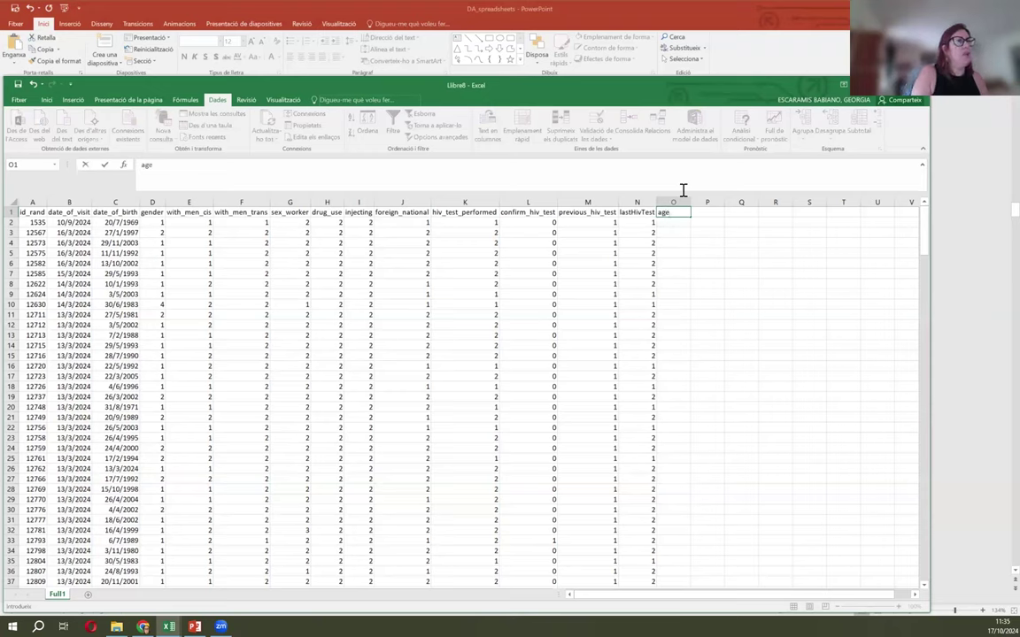
{"action": "key", "text": "Return"}
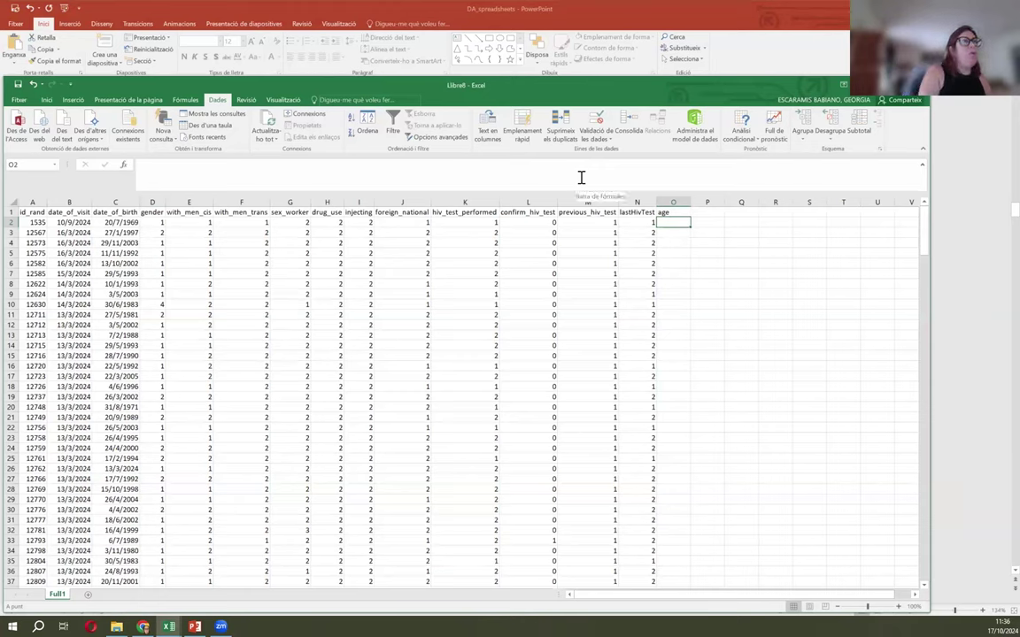
- Enter the formula =B2-C2 in O2 to subtract the date of birth from the date of visit
{"action": "type", "text": "="}
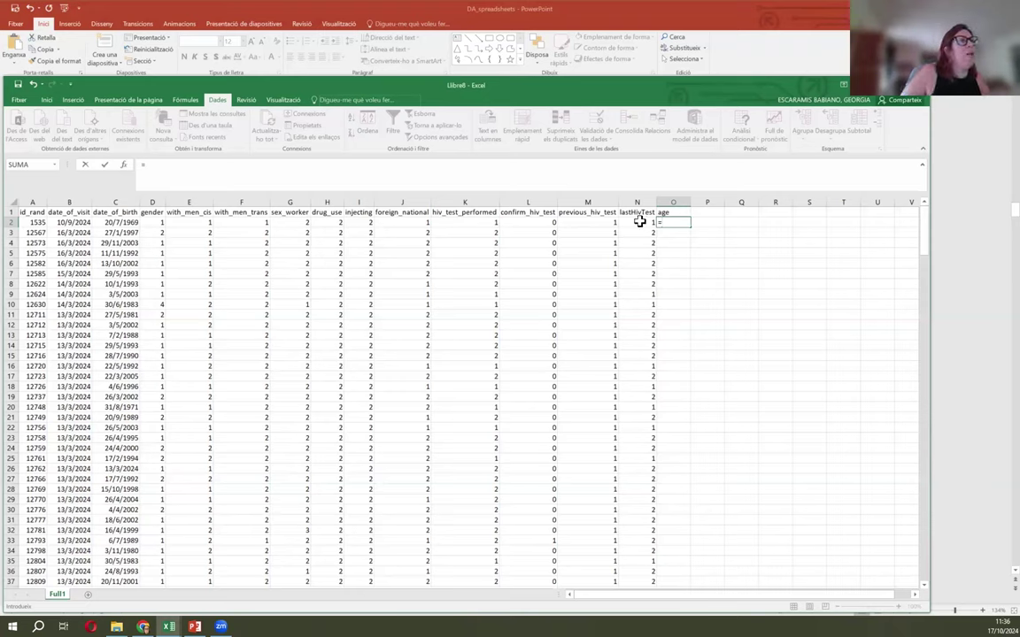
{"action": "left_click", "coordinate": [72, 223]}
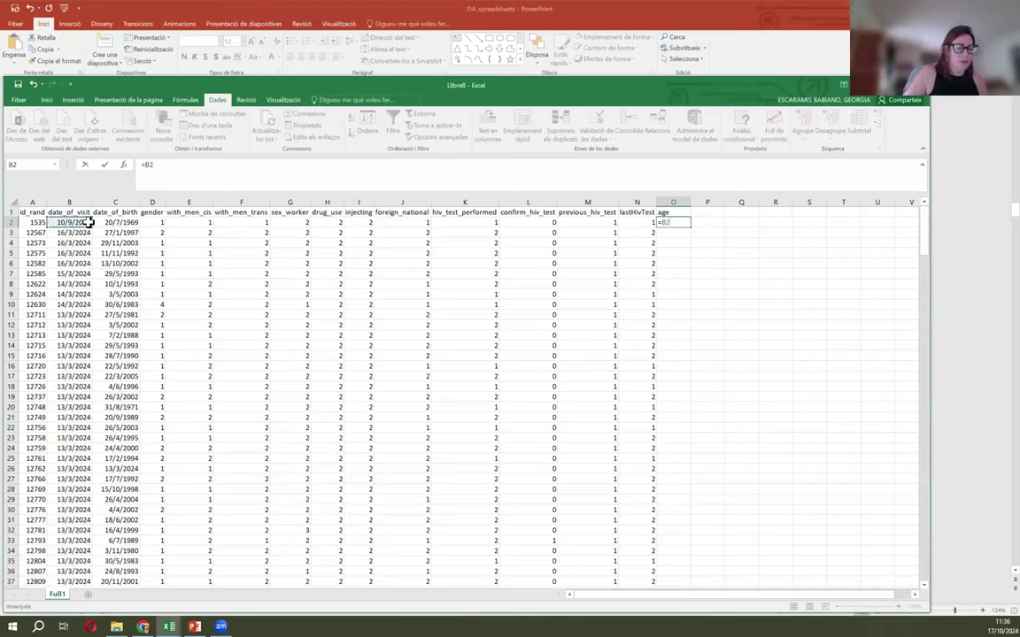
{"action": "type", "text": "-"}
{"action": "left_click", "coordinate": [118, 223]}
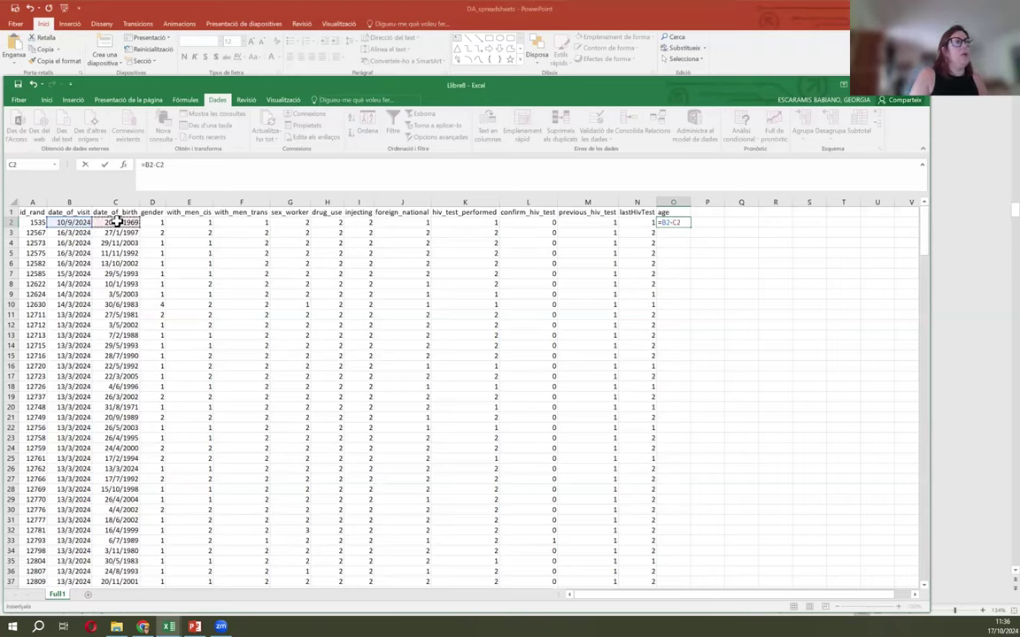
{"action": "key", "text": "Return"}
{"action": "key", "text": "Up"}
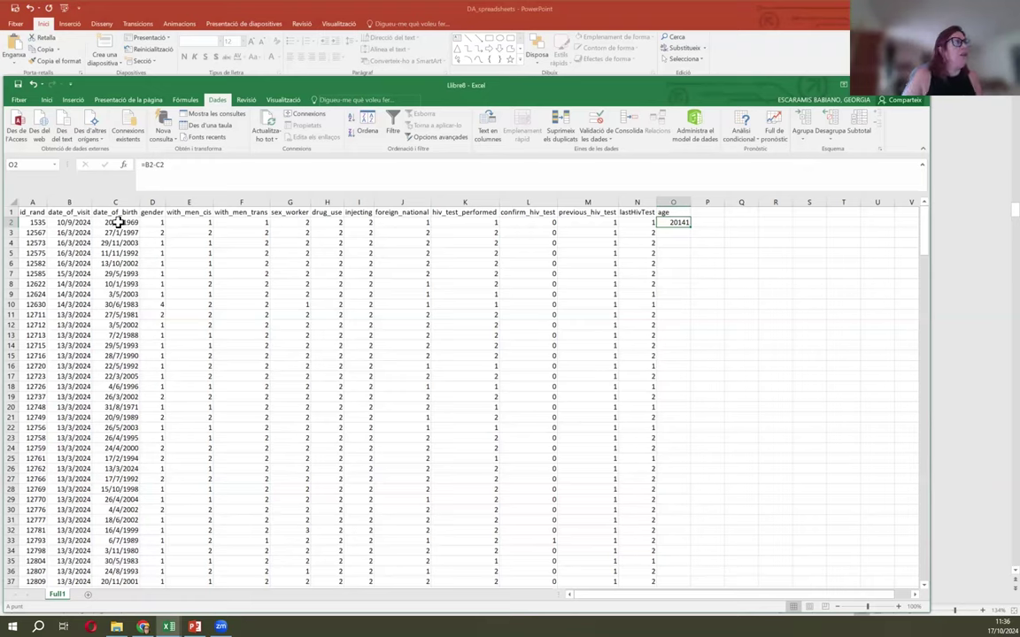
- Change the formula in O2 to =(B2-C2)/365,76 to express the age in years
{"action": "left_click", "coordinate": [146, 165]}
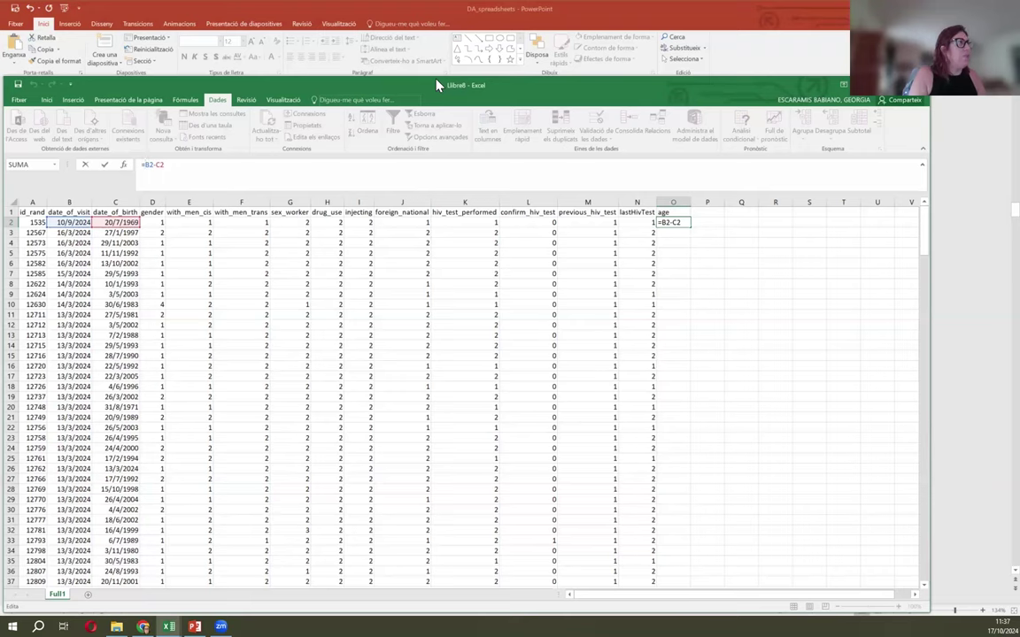
{"action": "type", "text": "(B2-C2"}
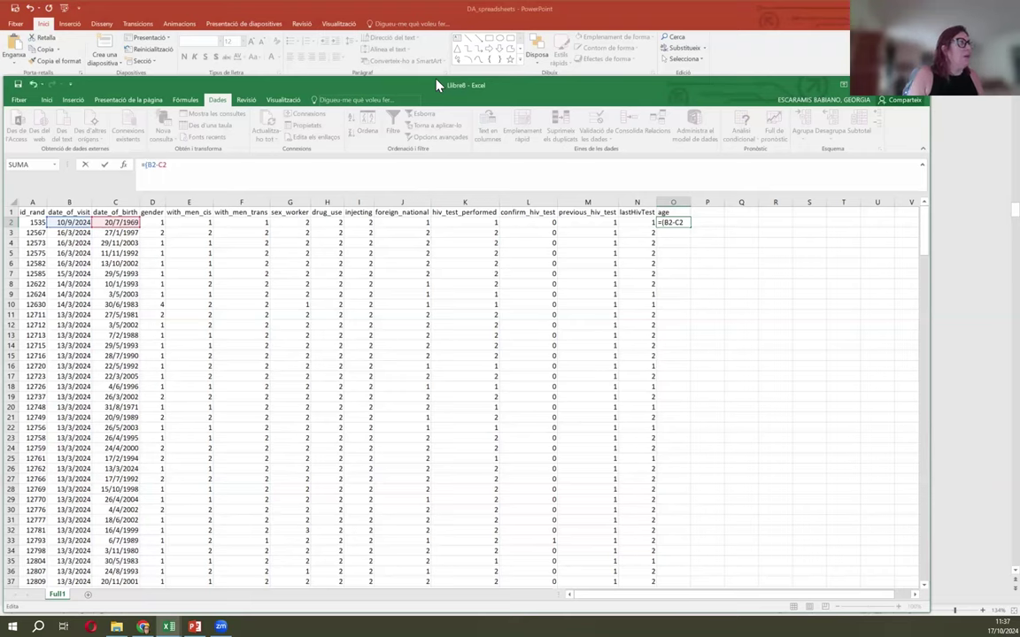
{"action": "type", "text": ")/"}
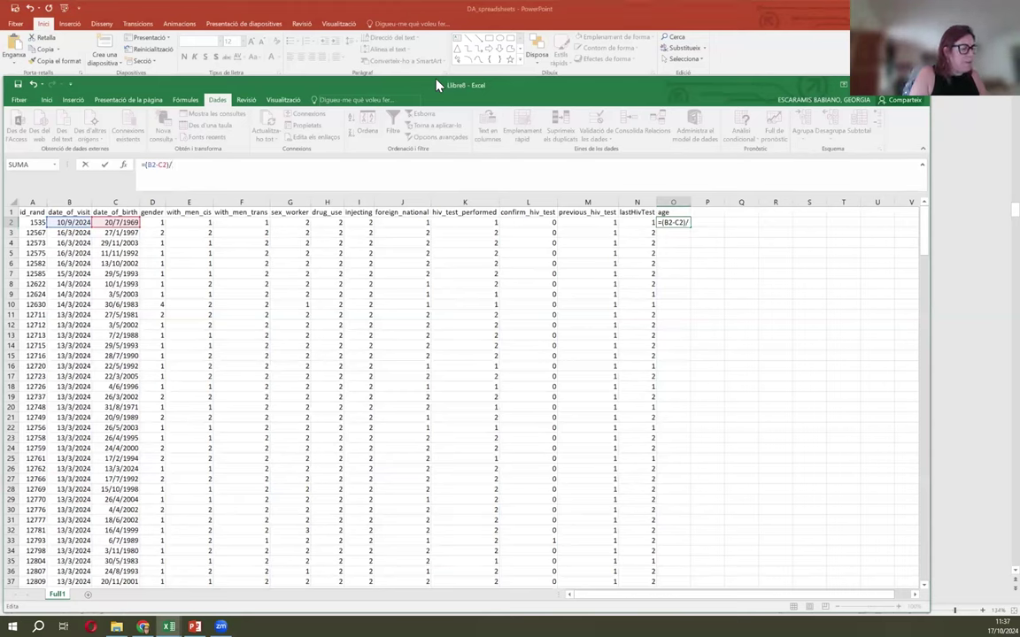
{"action": "type", "text": "365"}
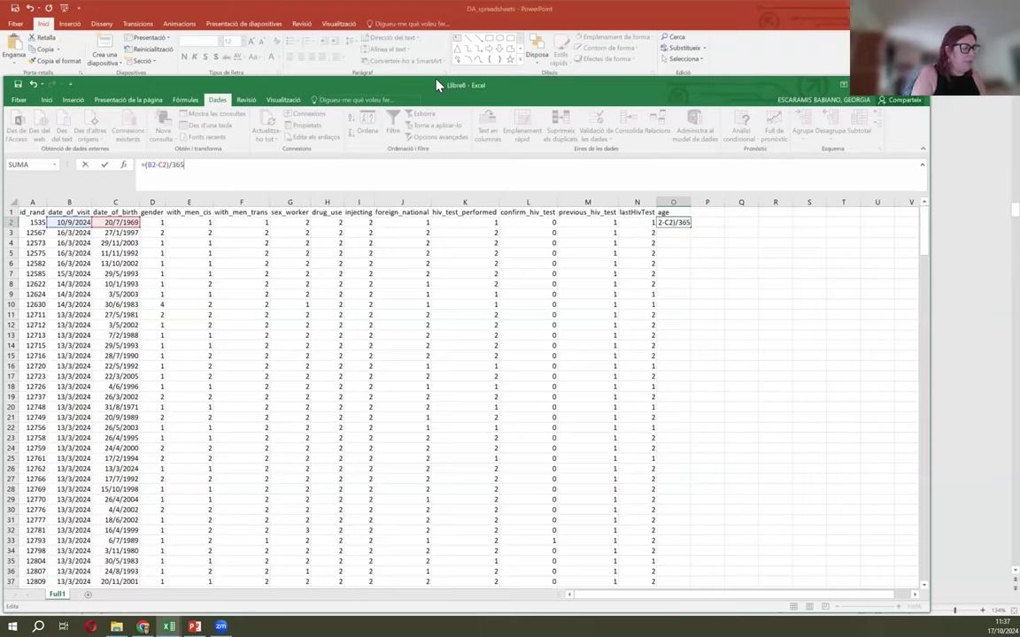
{"action": "type", "text": ","}
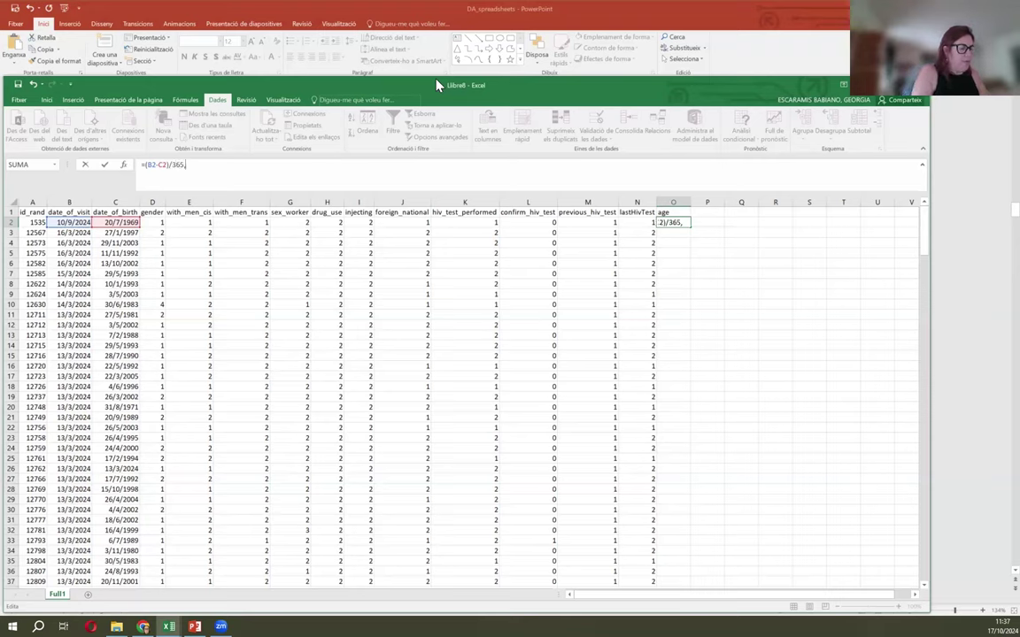
{"action": "type", "text": "76"}
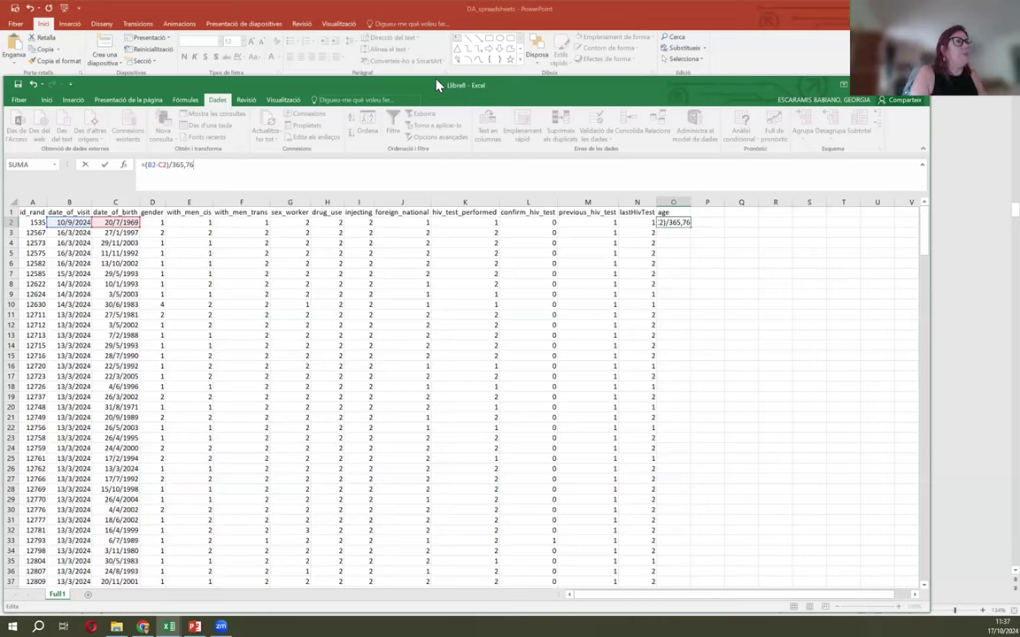
{"action": "key", "text": "Return"}
{"action": "key", "text": "Up"}
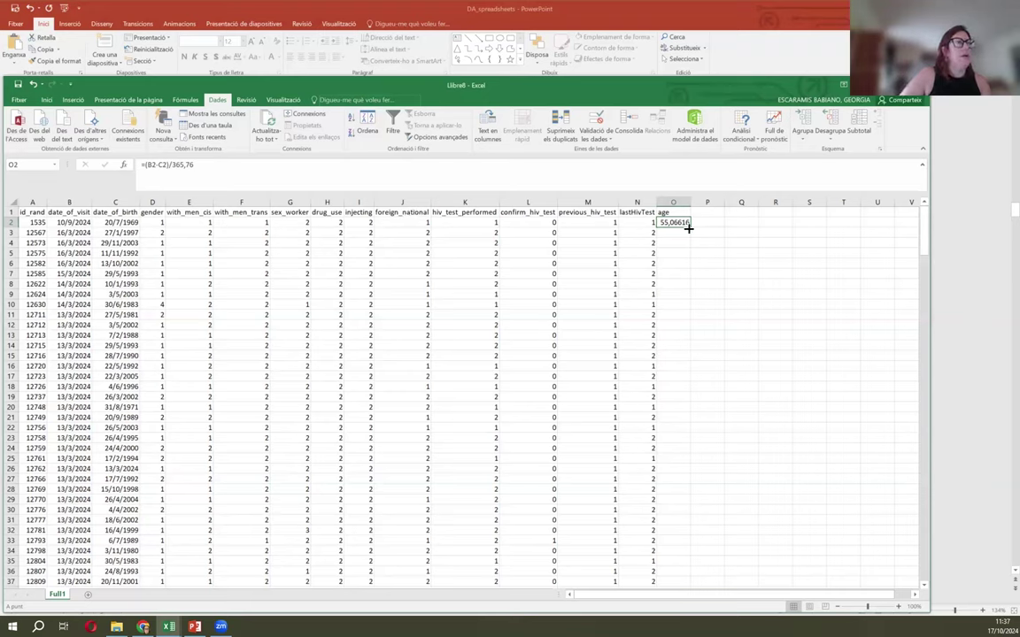
{"action": "left_click_drag", "start_coordinate": [689, 229], "coordinate": [704, 428]}
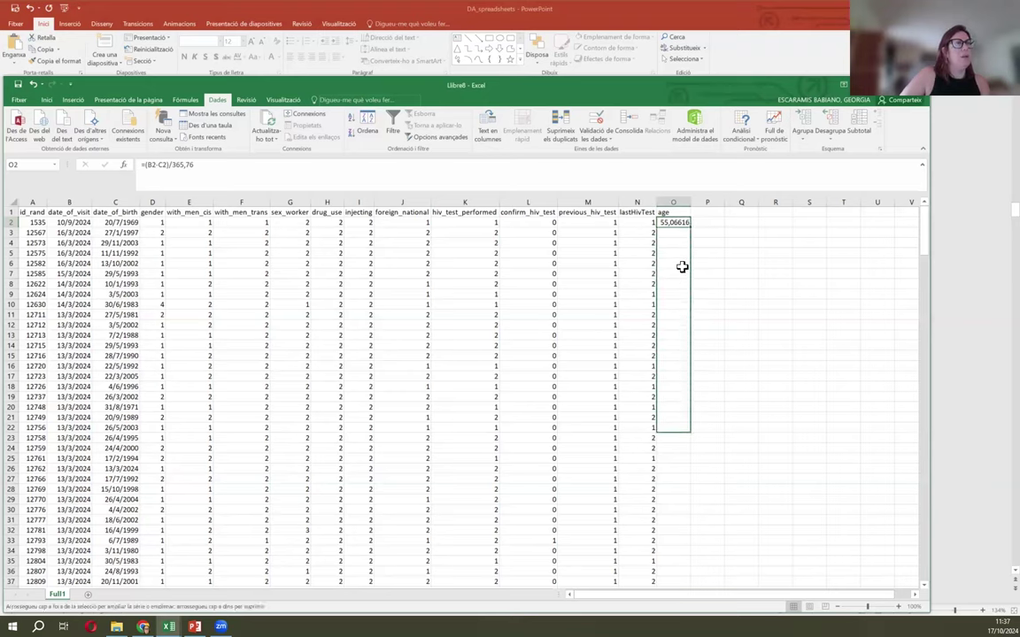
{"action": "left_click", "coordinate": [674, 234]}
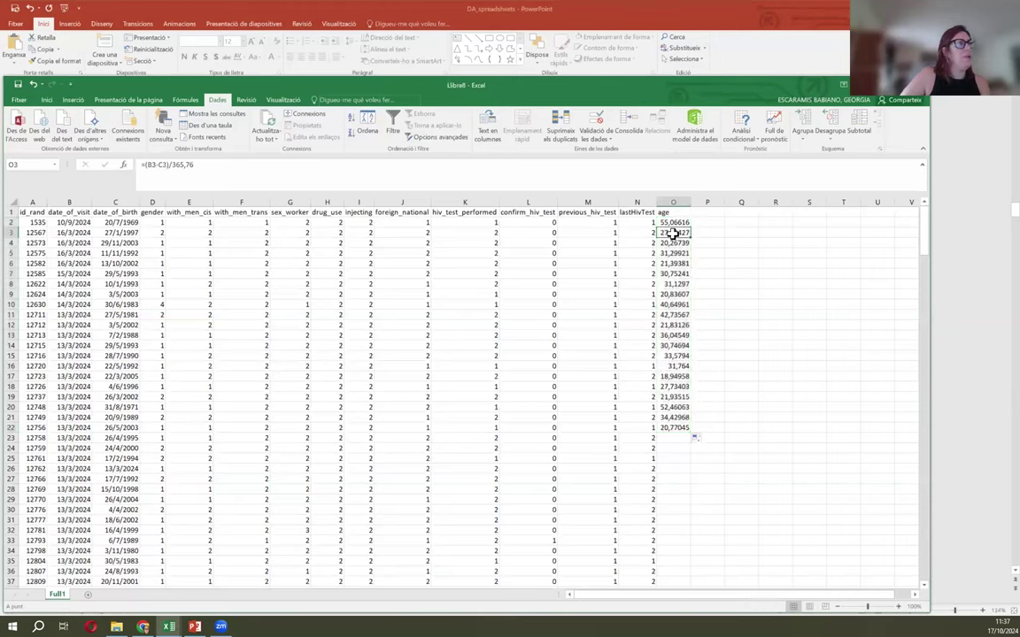
{"action": "left_click_drag", "start_coordinate": [674, 234], "coordinate": [669, 438]}
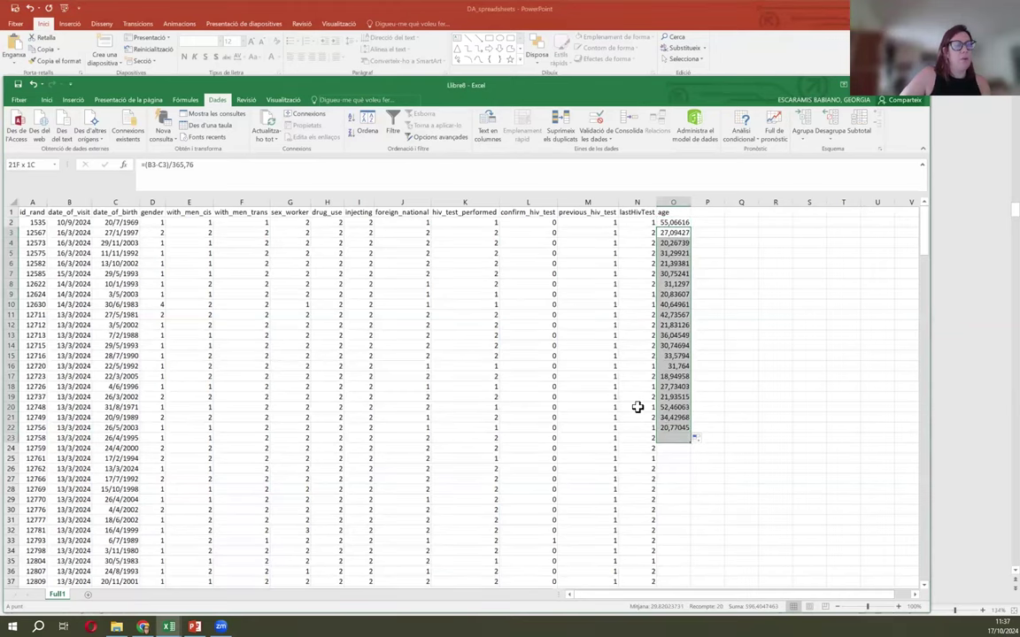
{"action": "key", "text": "Delete"}
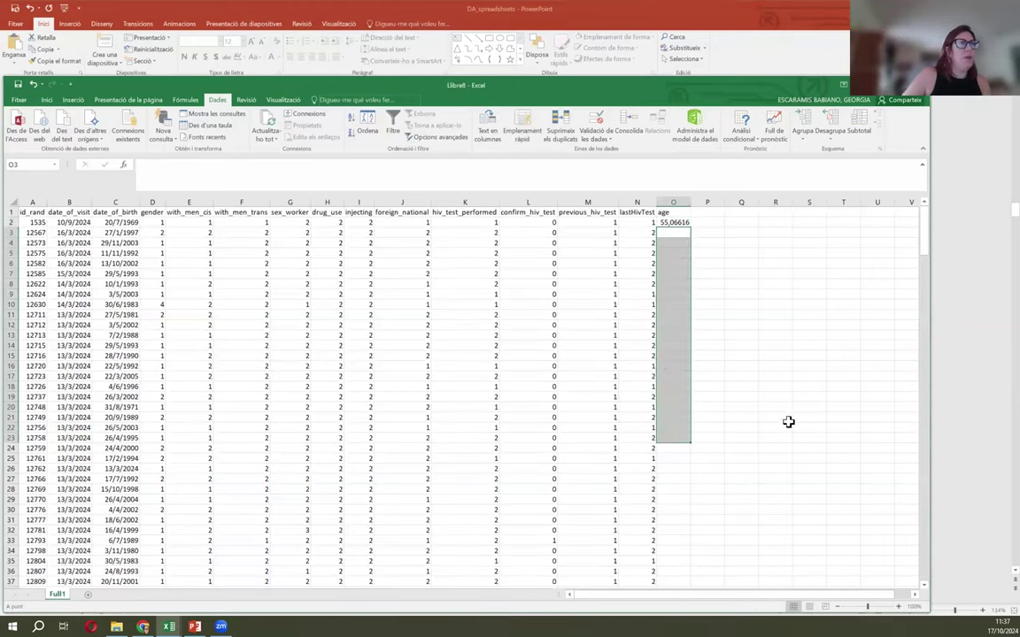
- Fill the age formula from O2 down through all the data rows
{"action": "left_click", "coordinate": [674, 223]}
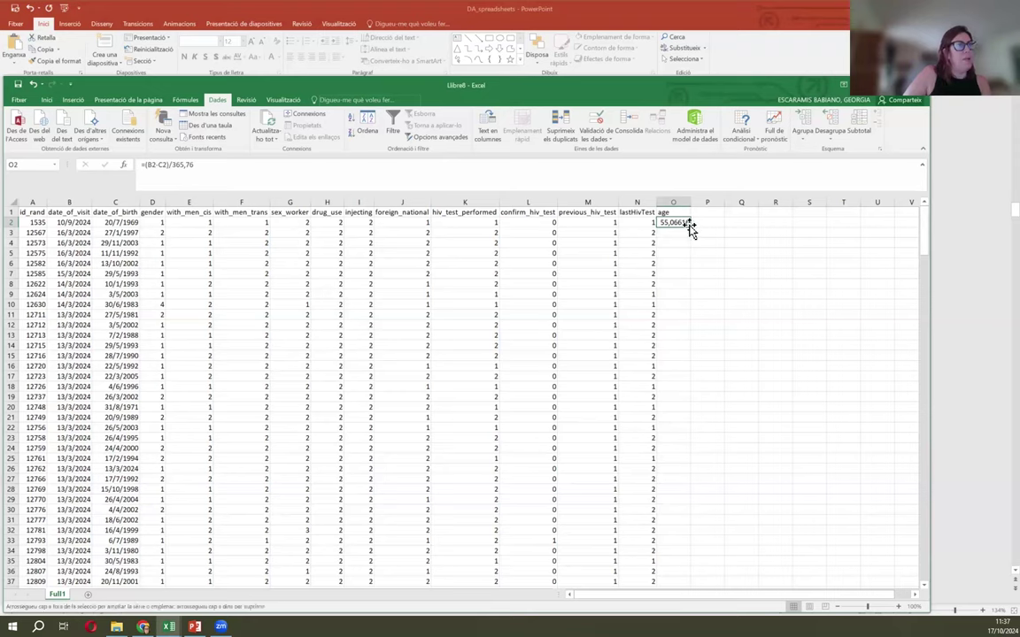
{"action": "double_click", "coordinate": [690, 227]}
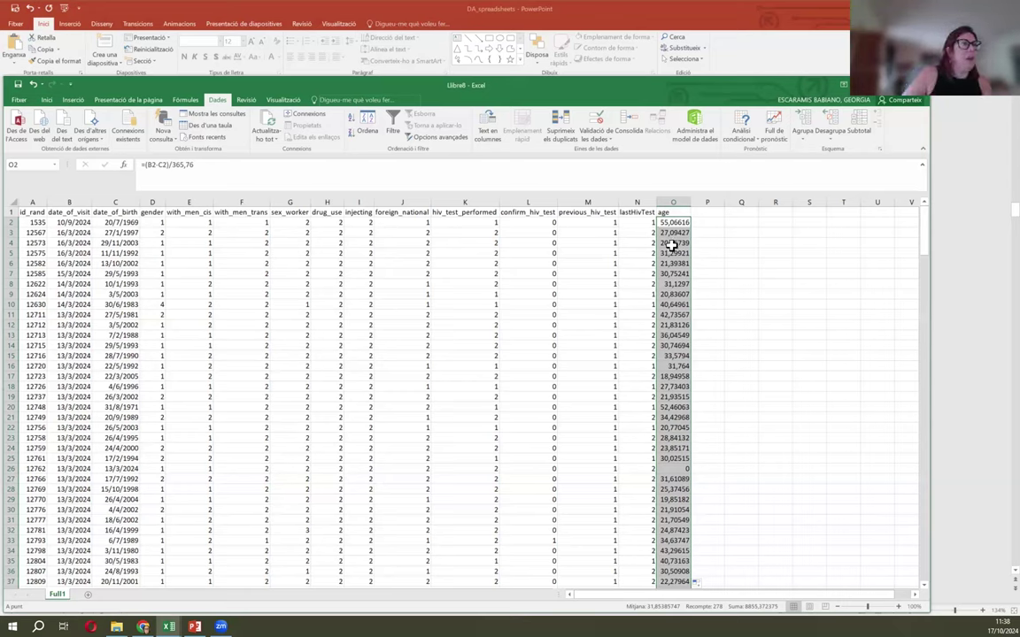
- Format the filled age values in column O as Number with 0 decimal places
{"action": "right_click", "coordinate": [673, 246]}
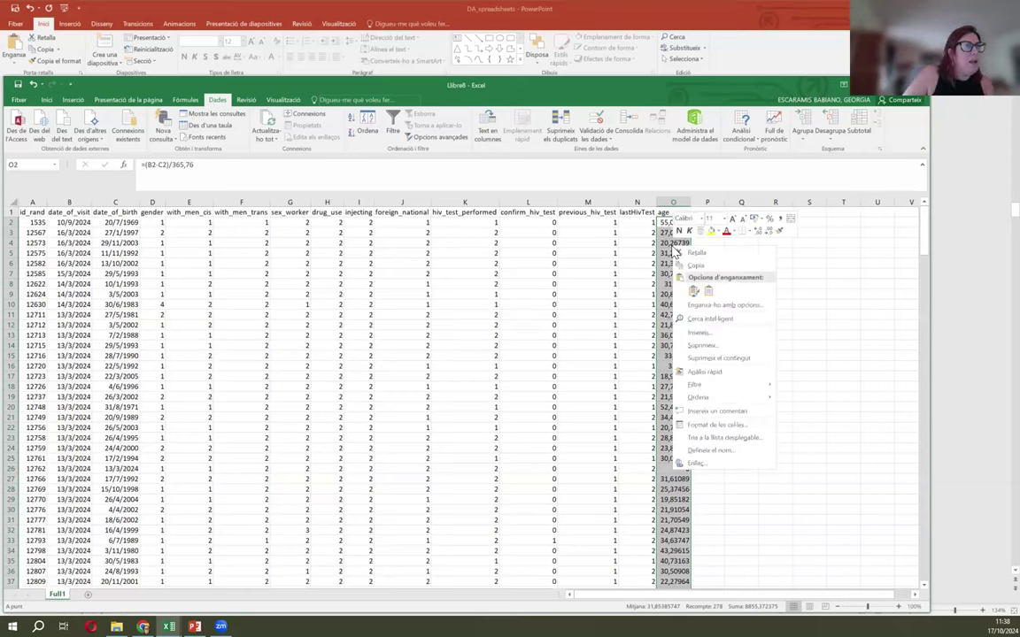
{"action": "left_click", "coordinate": [723, 428]}
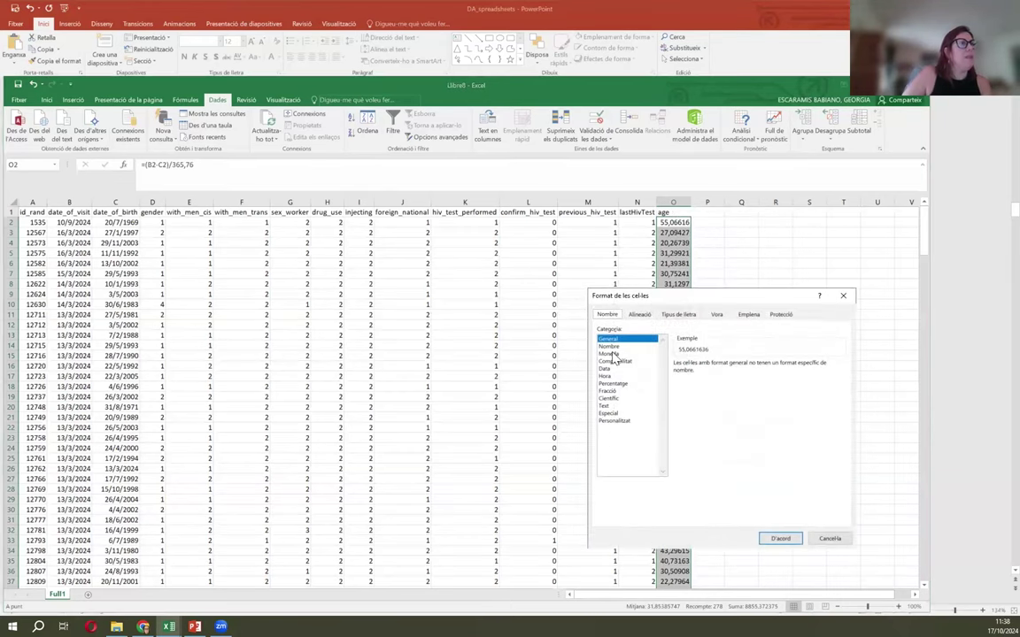
{"action": "left_click", "coordinate": [611, 347]}
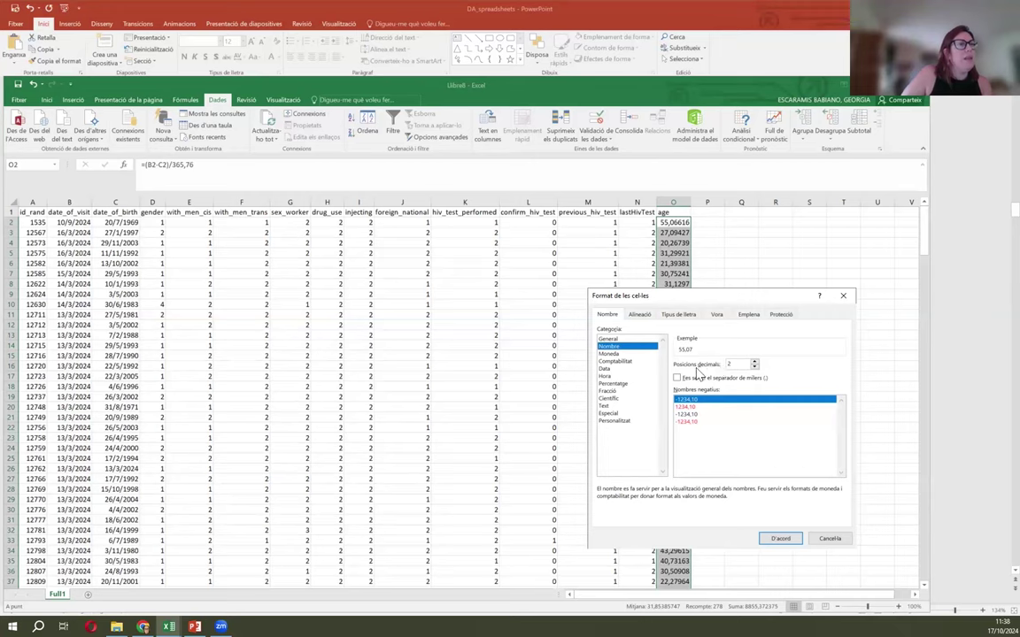
{"action": "left_click", "coordinate": [754, 367]}
{"action": "left_click", "coordinate": [754, 367]}
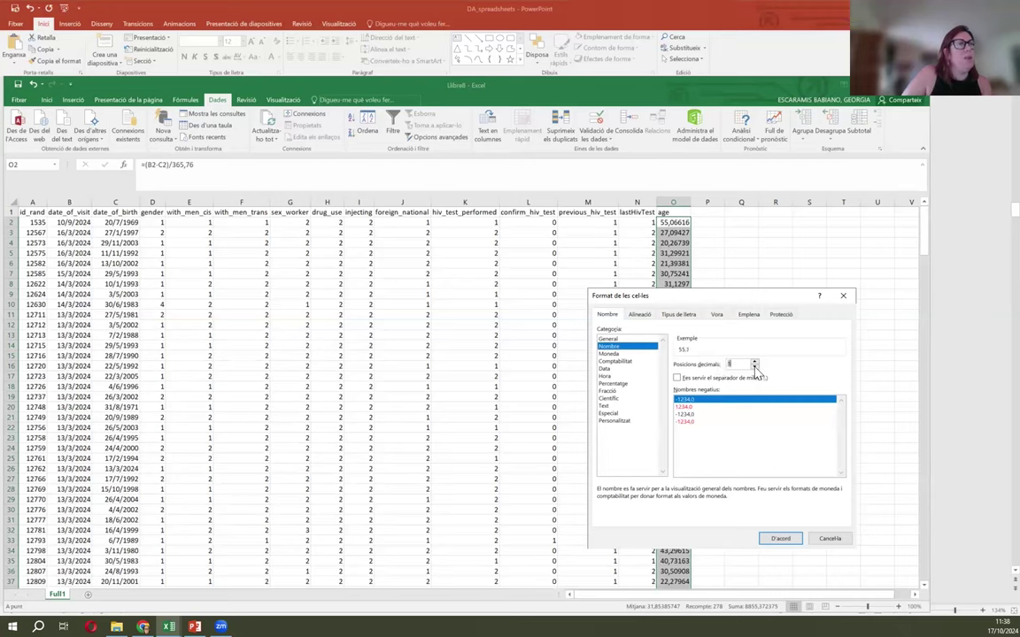
{"action": "left_click", "coordinate": [780, 539]}
{"action": "left_click", "coordinate": [680, 347]}
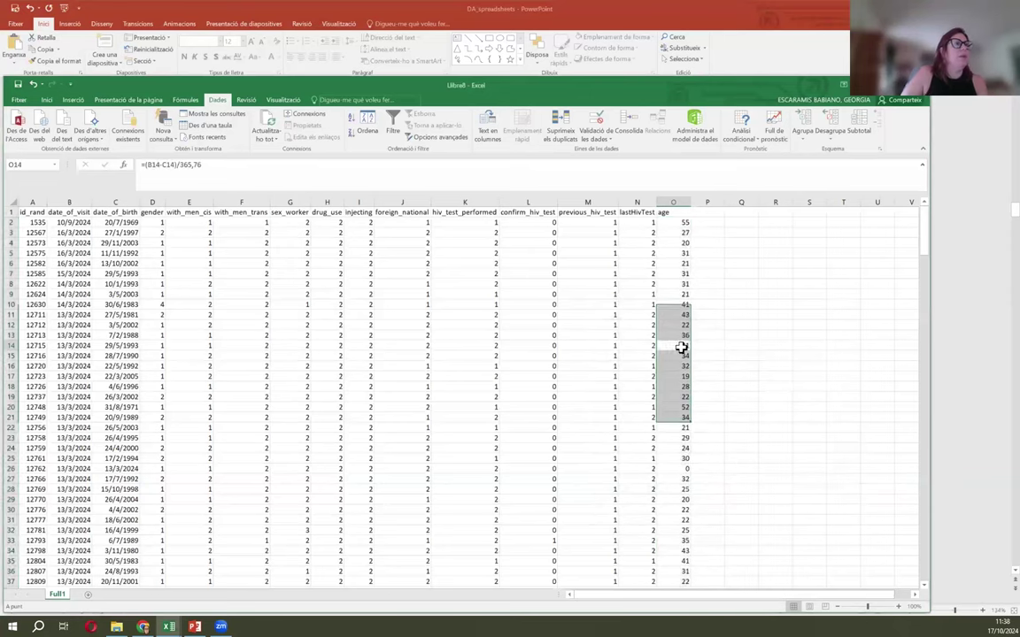
{"action": "left_click", "coordinate": [676, 221]}
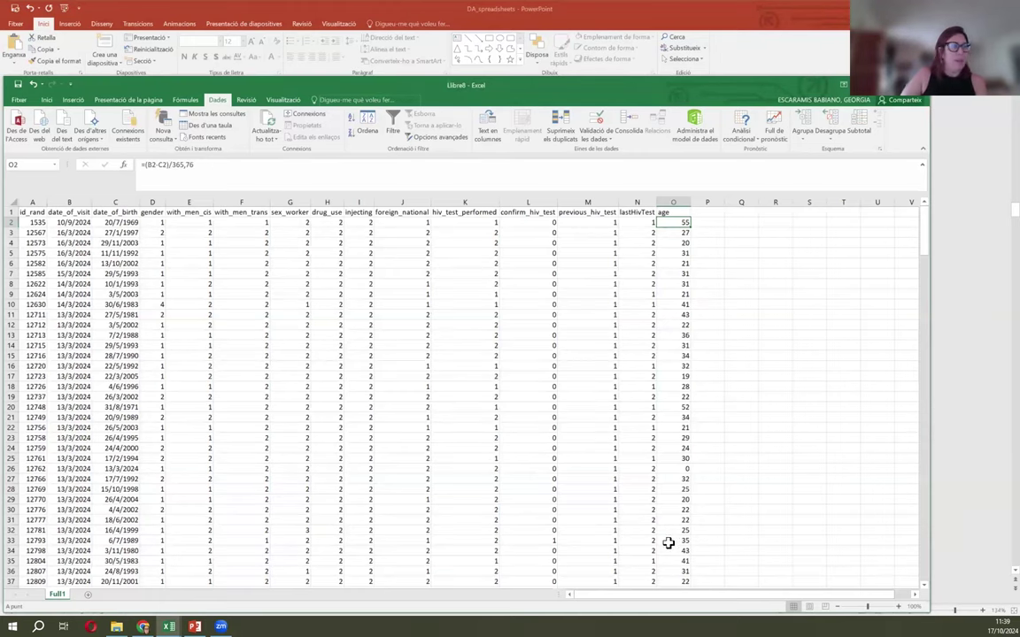
- Switch to the PowerPoint presentation, start the slideshow at Exercise 2 and advance to the Functions slide
{"action": "left_click", "coordinate": [194, 623]}
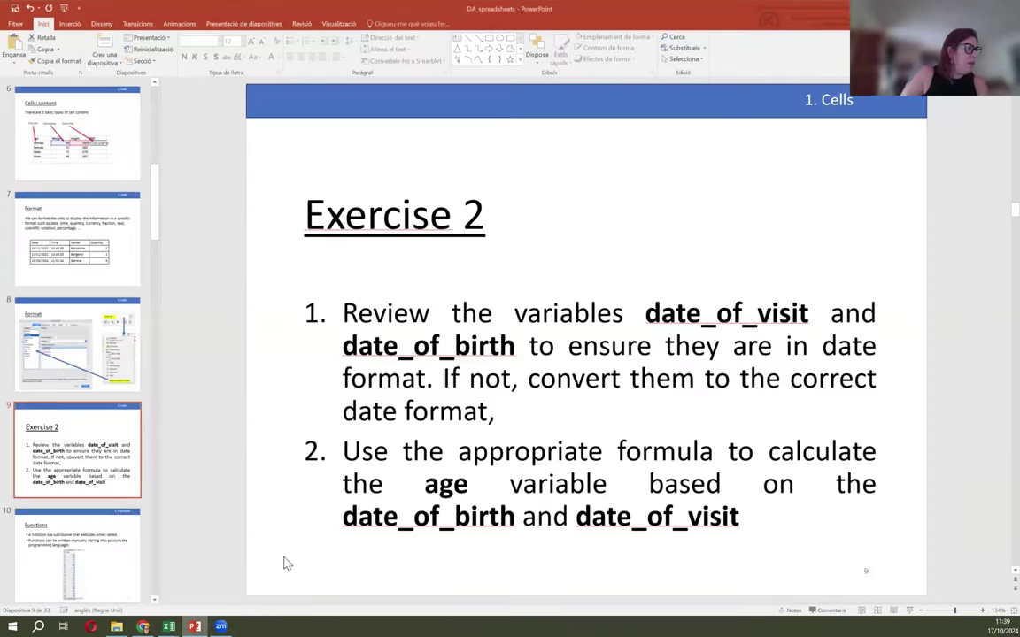
{"action": "left_click", "coordinate": [910, 610]}
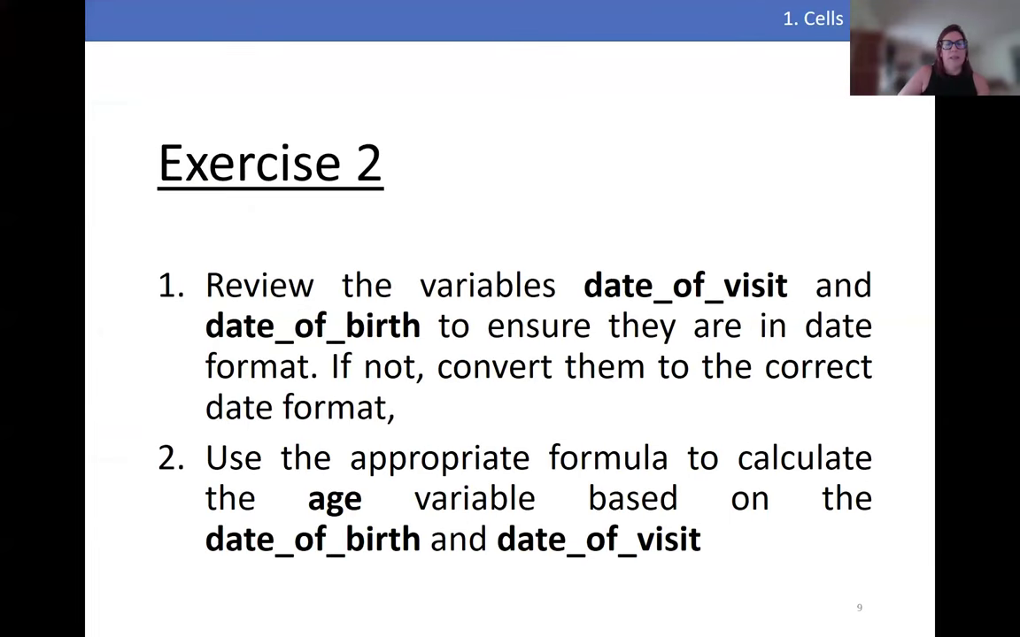
{"action": "key", "text": "Right"}
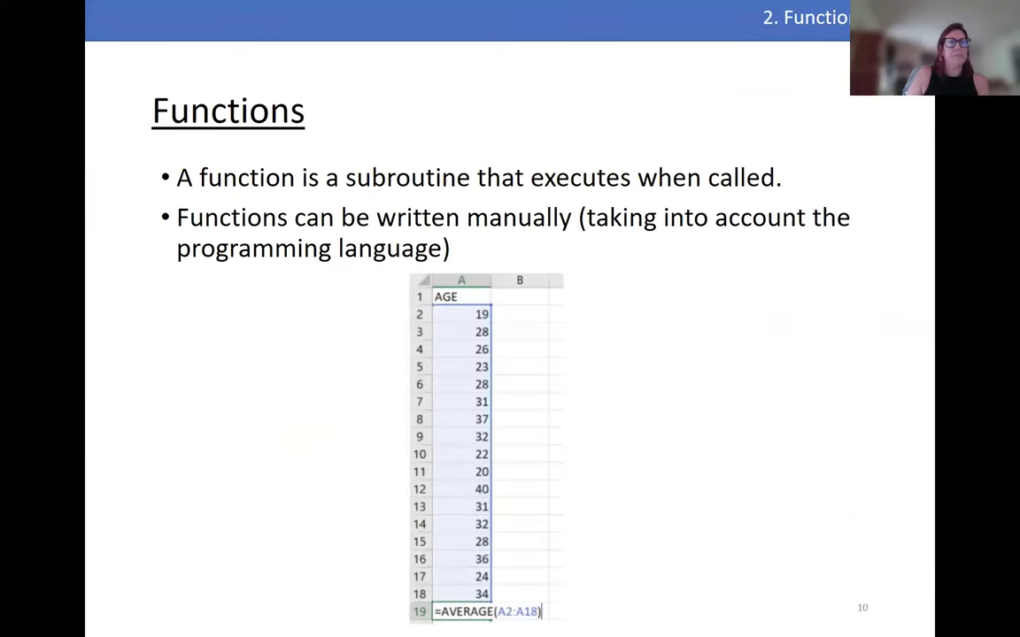
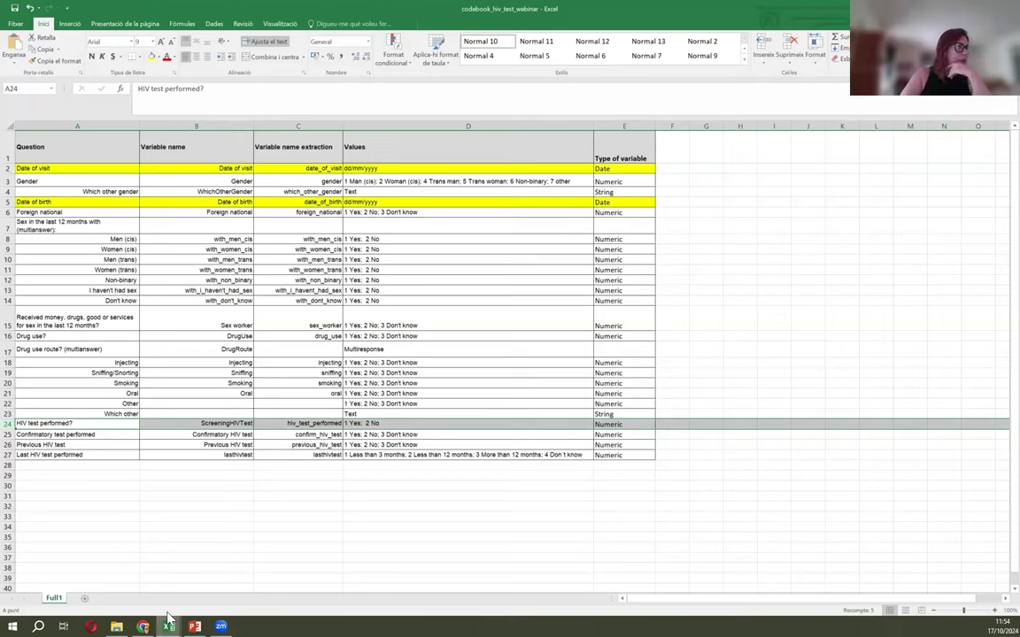
- Switch to the Excel workbook with the HIV test dataset and select the hiv_test_performed column
{"action": "mouse_move", "coordinate": [169, 620]}
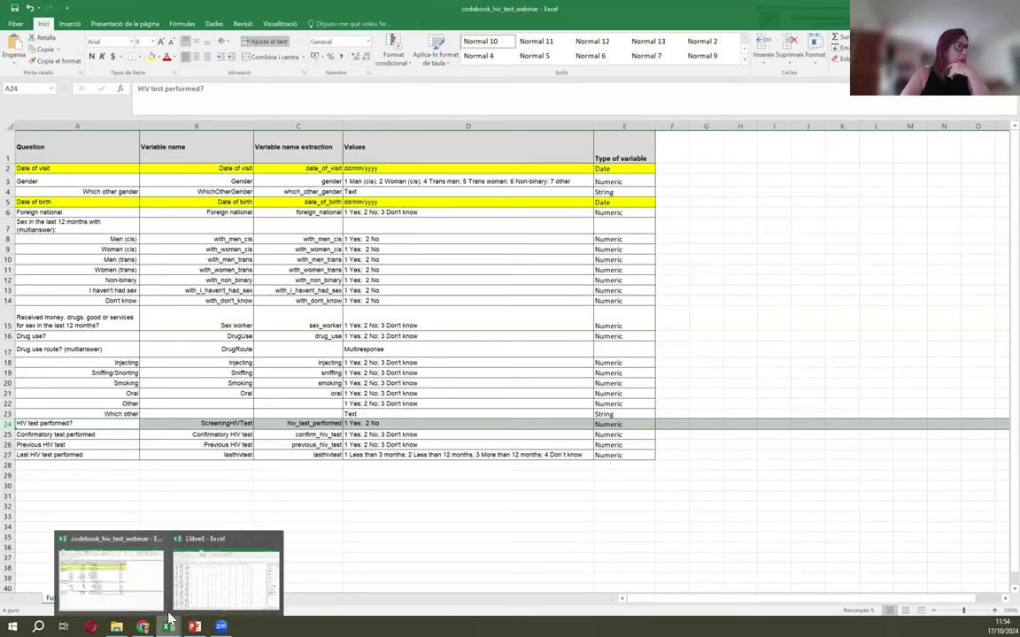
{"action": "left_click", "coordinate": [206, 577]}
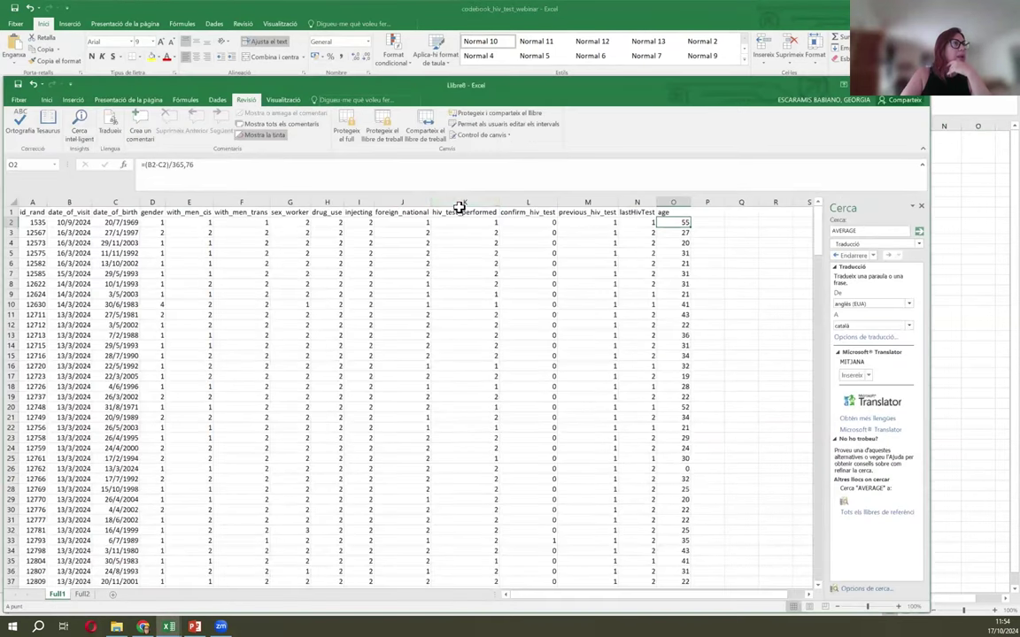
{"action": "left_click", "coordinate": [460, 202]}
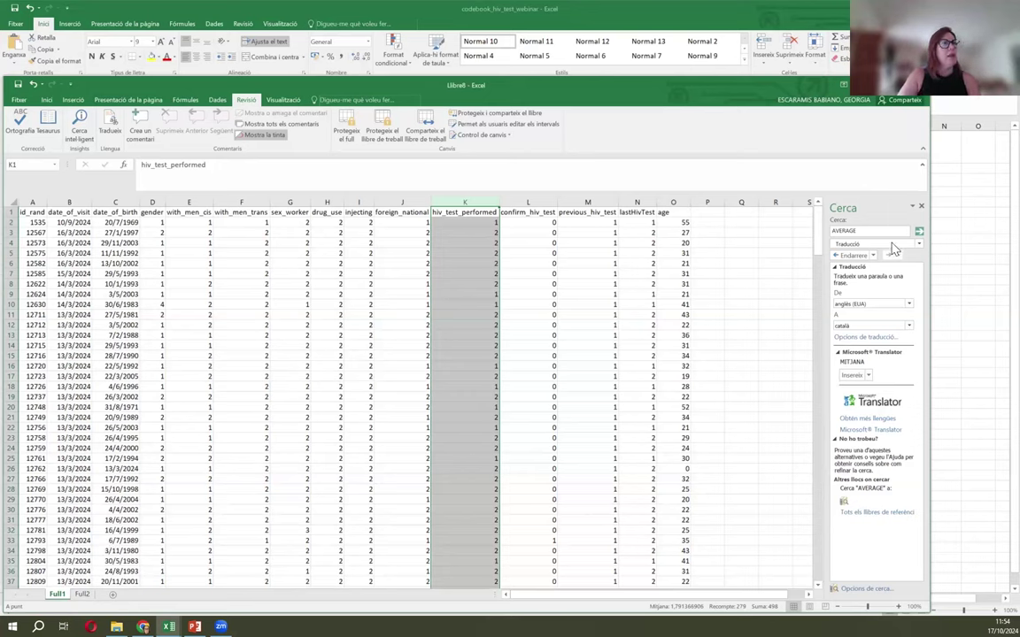
- Look up the Catalan translation of the English function name COUNTIF and highlight the translated word
{"action": "left_click_drag", "start_coordinate": [866, 230], "coordinate": [824, 234]}
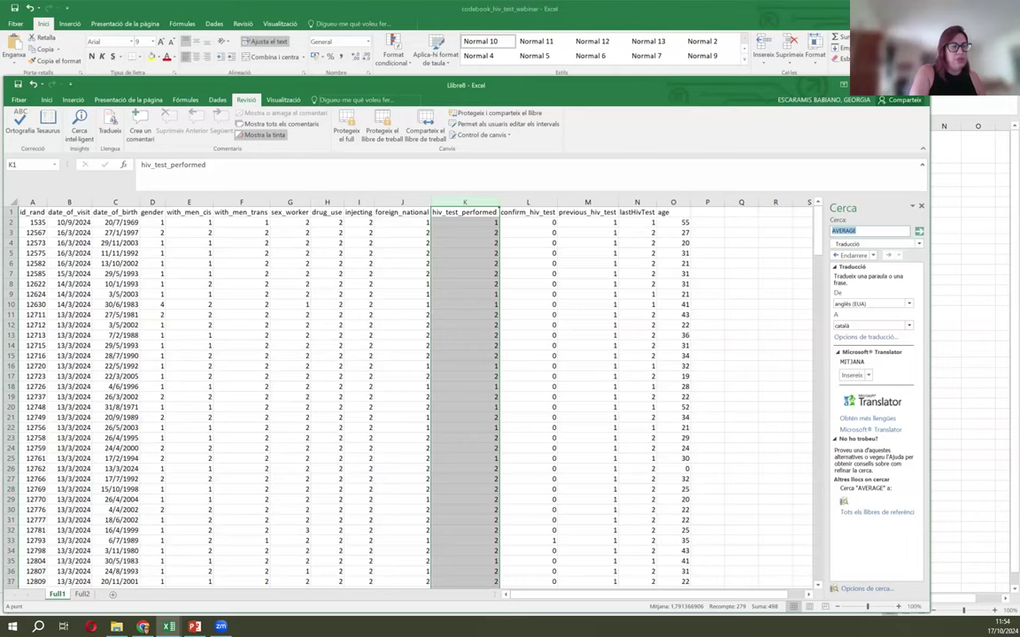
{"action": "type", "text": "COUNTIF"}
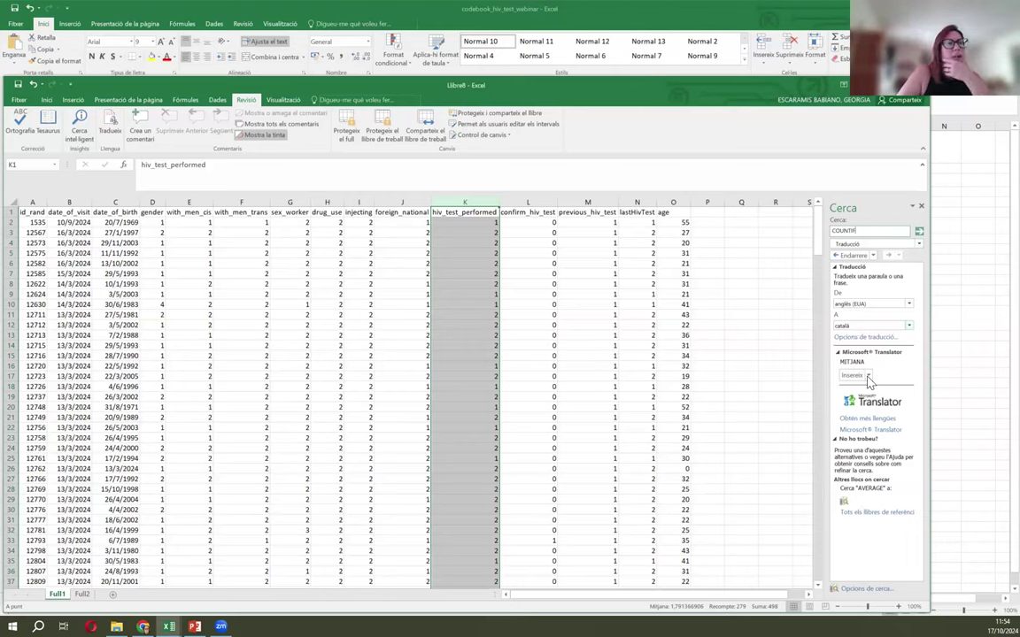
{"action": "left_click", "coordinate": [919, 232]}
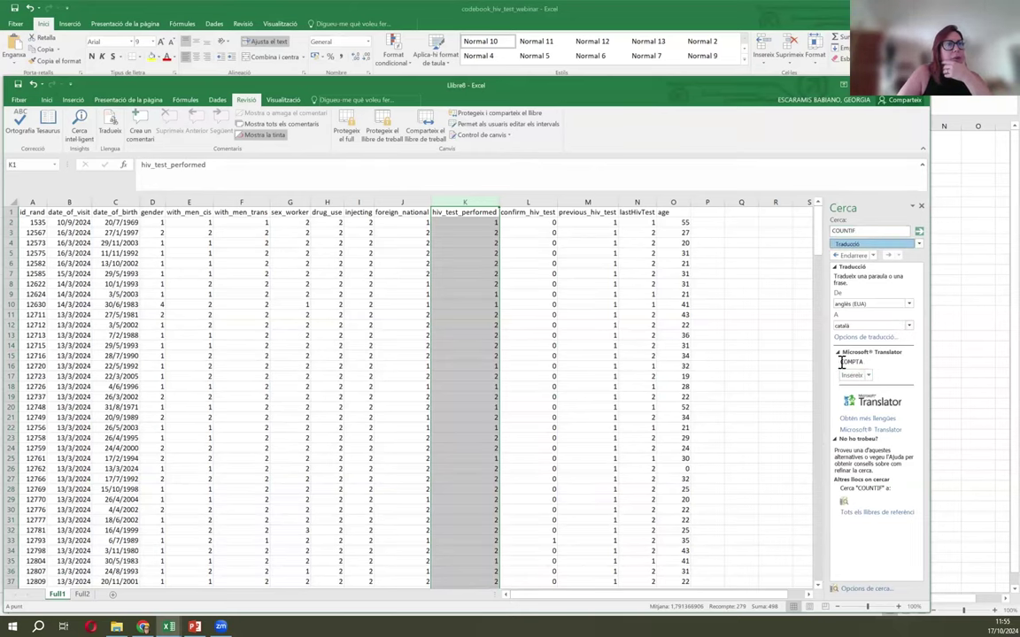
{"action": "left_click_drag", "start_coordinate": [842, 362], "coordinate": [862, 362]}
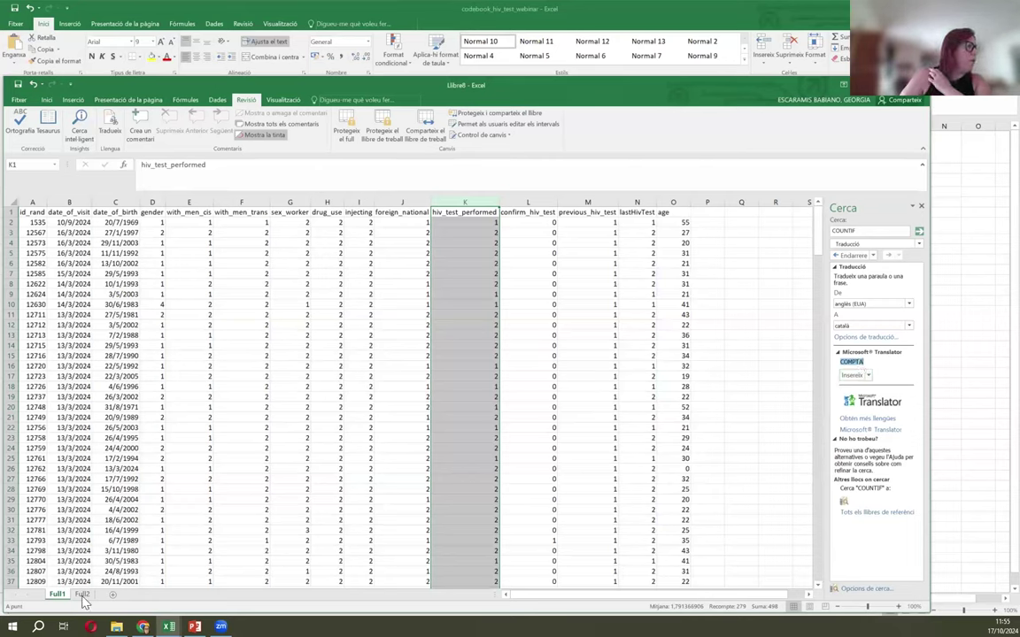
- Enter the label "How many tests?" in cell B2 of sheet Full2
{"action": "left_click", "coordinate": [464, 223]}
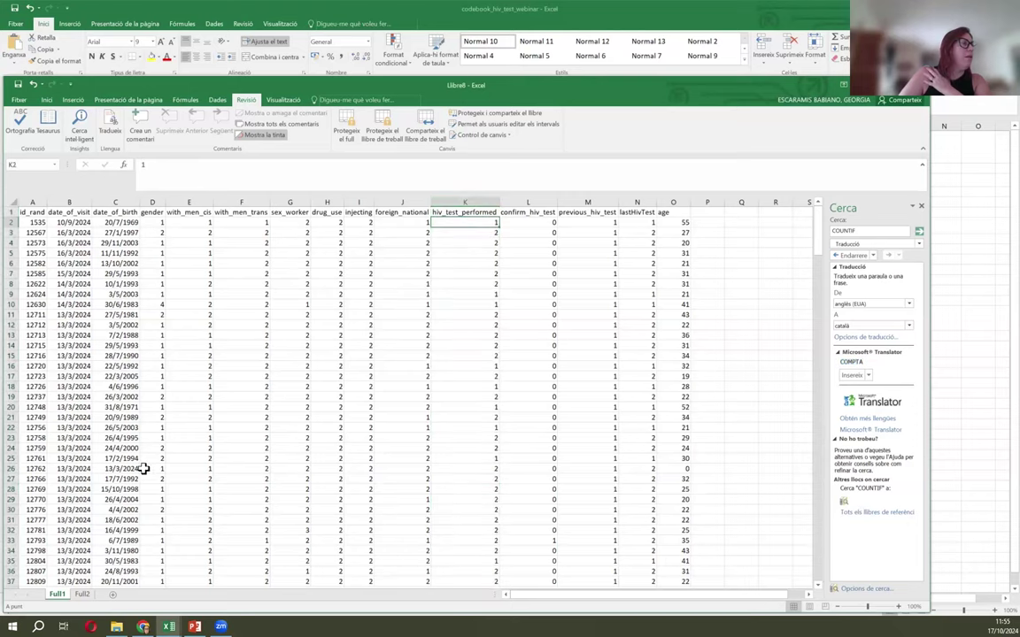
{"action": "left_click", "coordinate": [82, 595]}
{"action": "left_click", "coordinate": [73, 220]}
{"action": "type", "text": "How"}
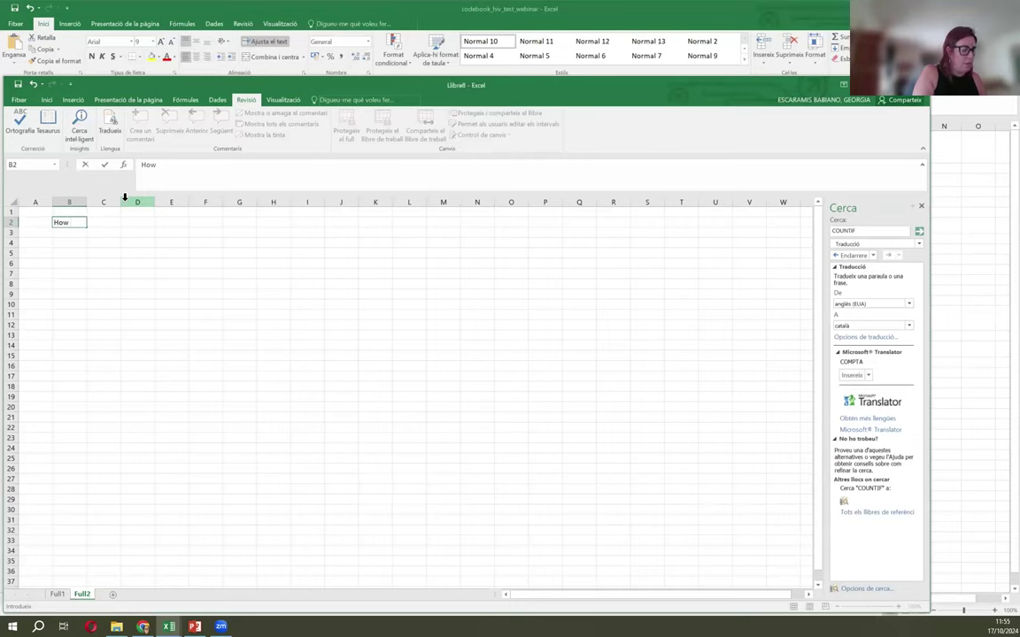
{"action": "type", "text": "man"}
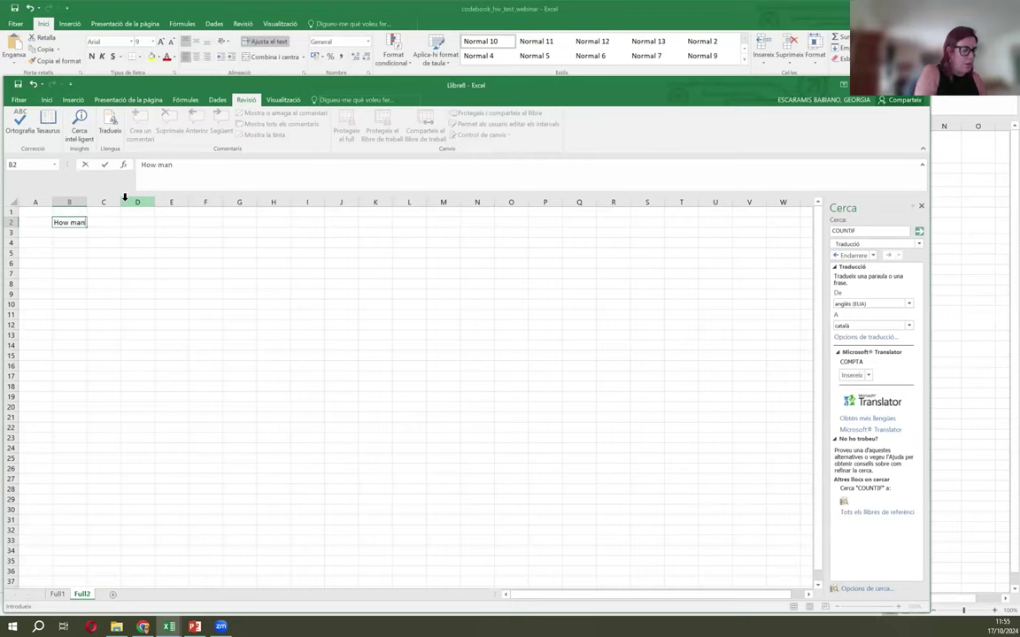
{"action": "type", "text": "y tests?"}
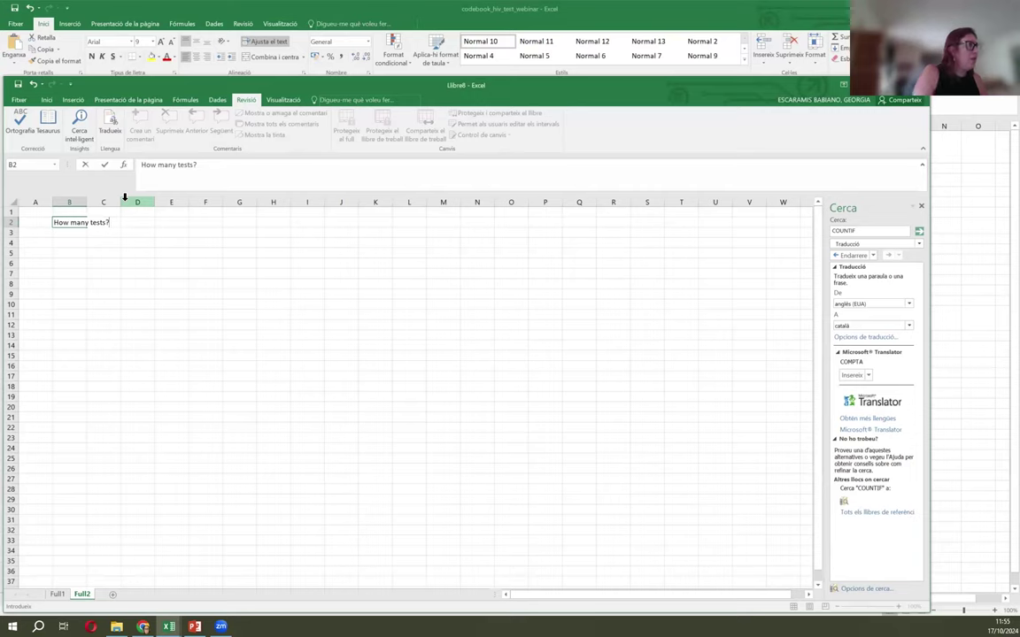
{"action": "key", "text": "Return"}
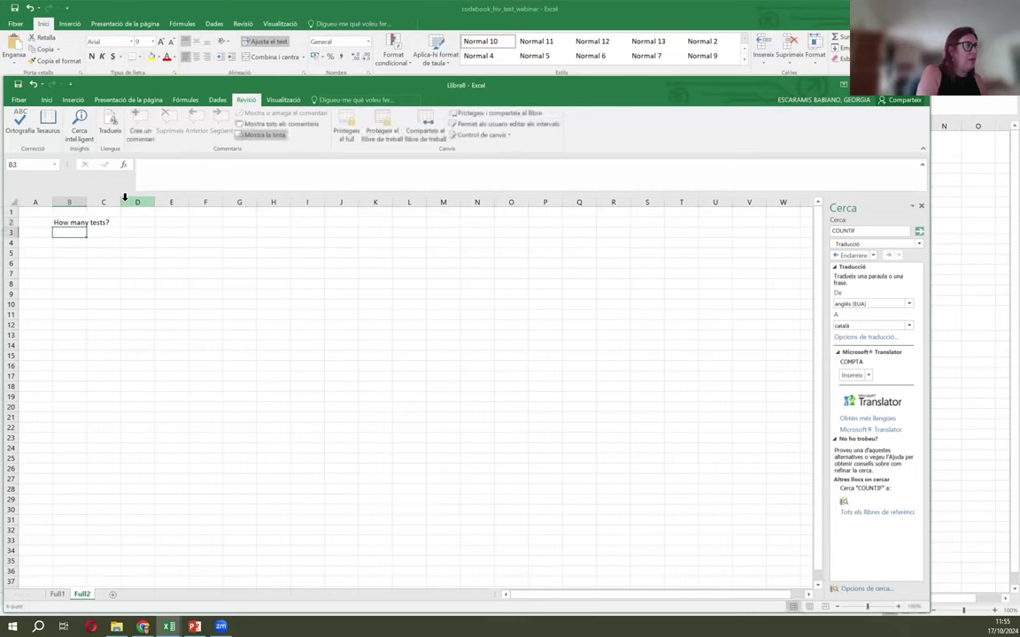
- Begin a COMPTA.SI formula in B3 of Full2 with the hiv_test_performed range Full1!K2:K279, followed by a semicolon for the criterion
{"action": "type", "text": "="}
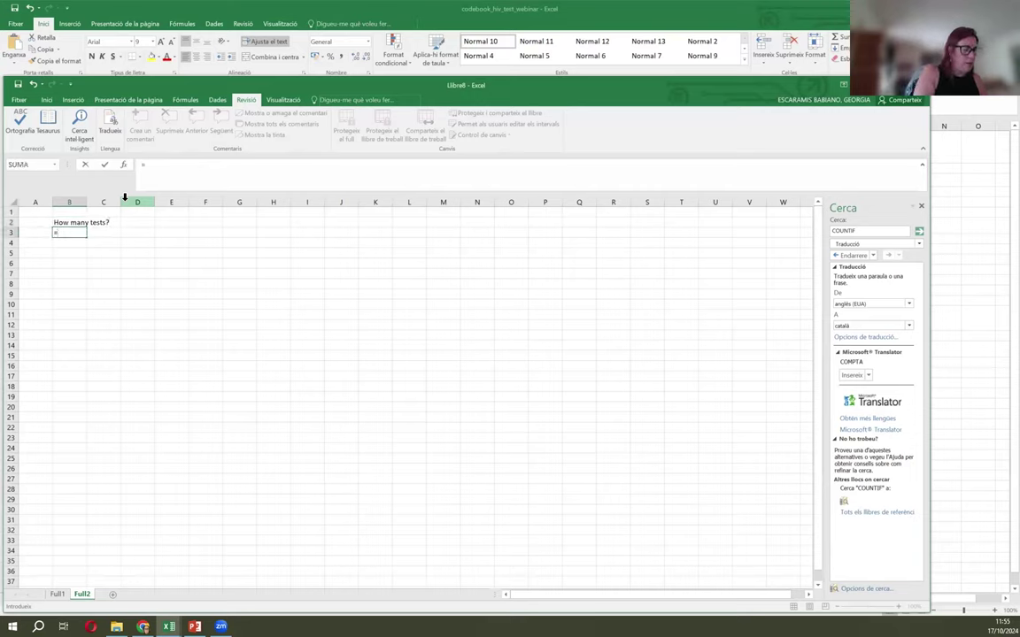
{"action": "type", "text": "COM"}
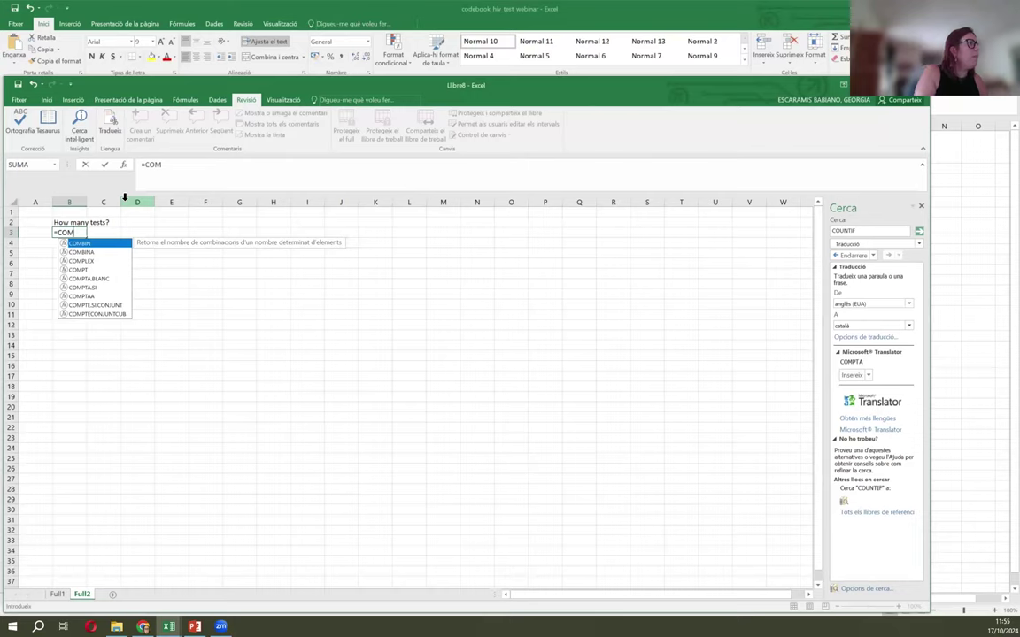
{"action": "type", "text": "PT"}
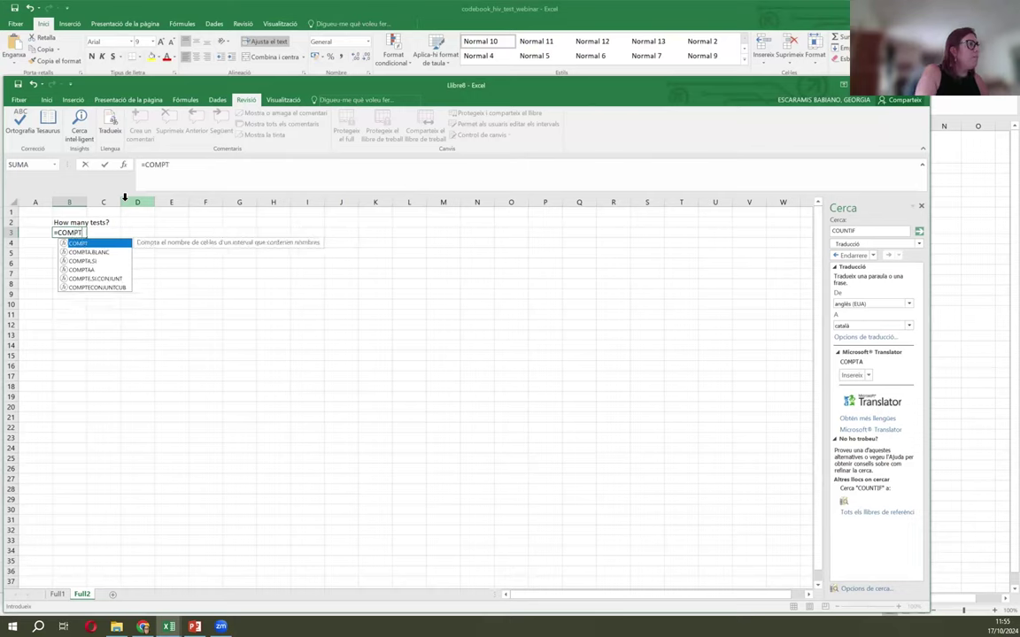
{"action": "left_click", "coordinate": [93, 262]}
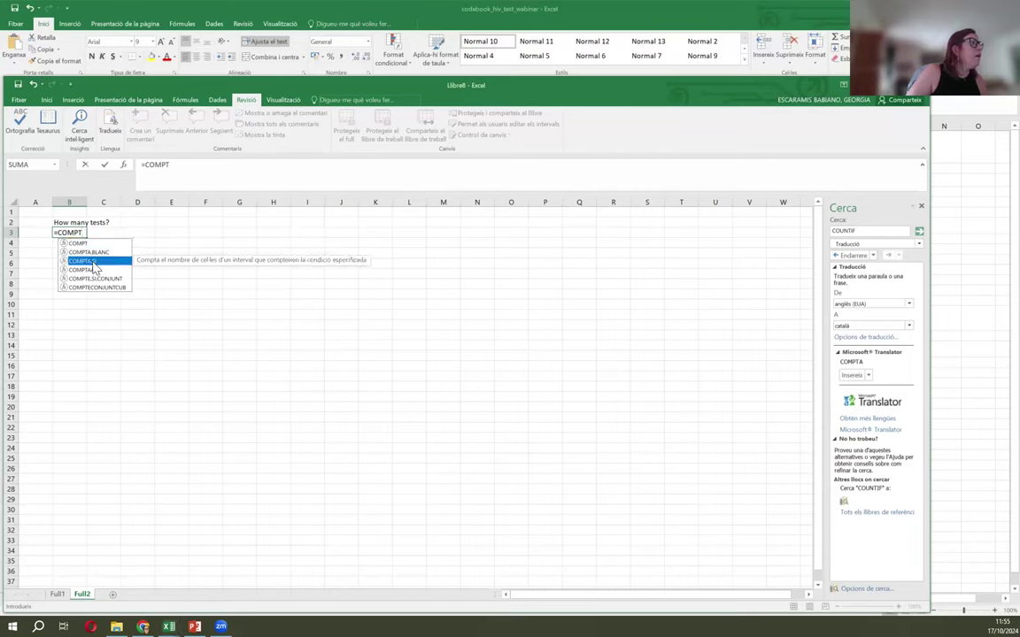
{"action": "double_click", "coordinate": [95, 259]}
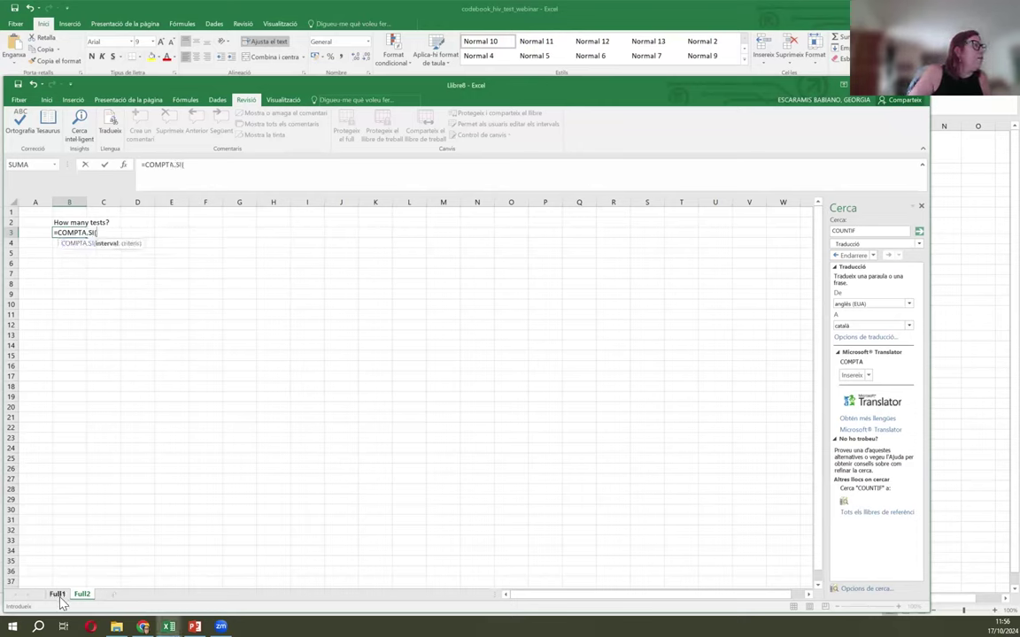
{"action": "left_click", "coordinate": [58, 595]}
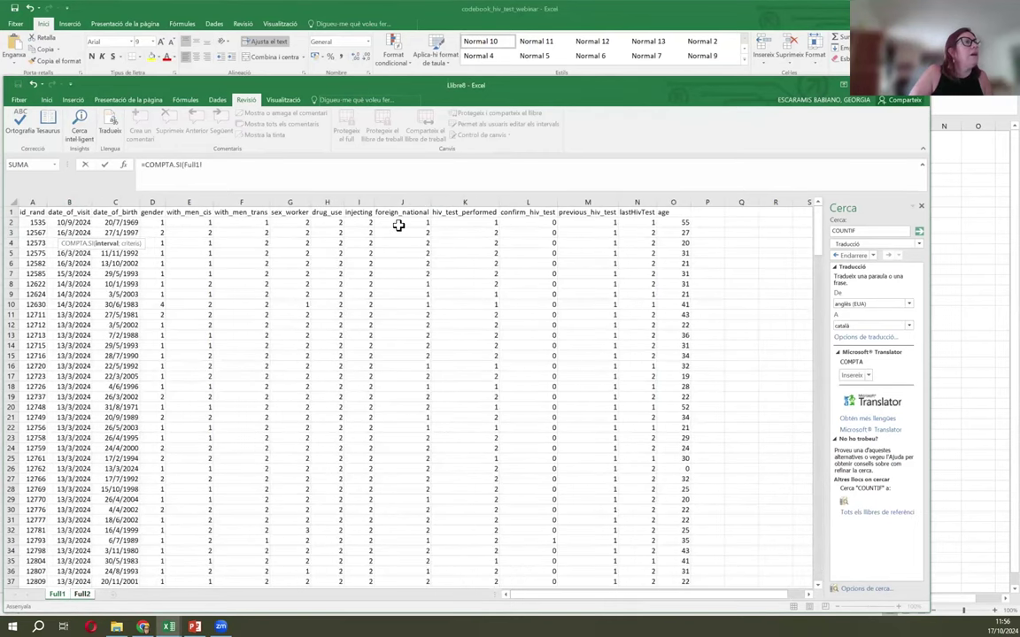
{"action": "left_click_drag", "start_coordinate": [454, 223], "coordinate": [470, 556]}
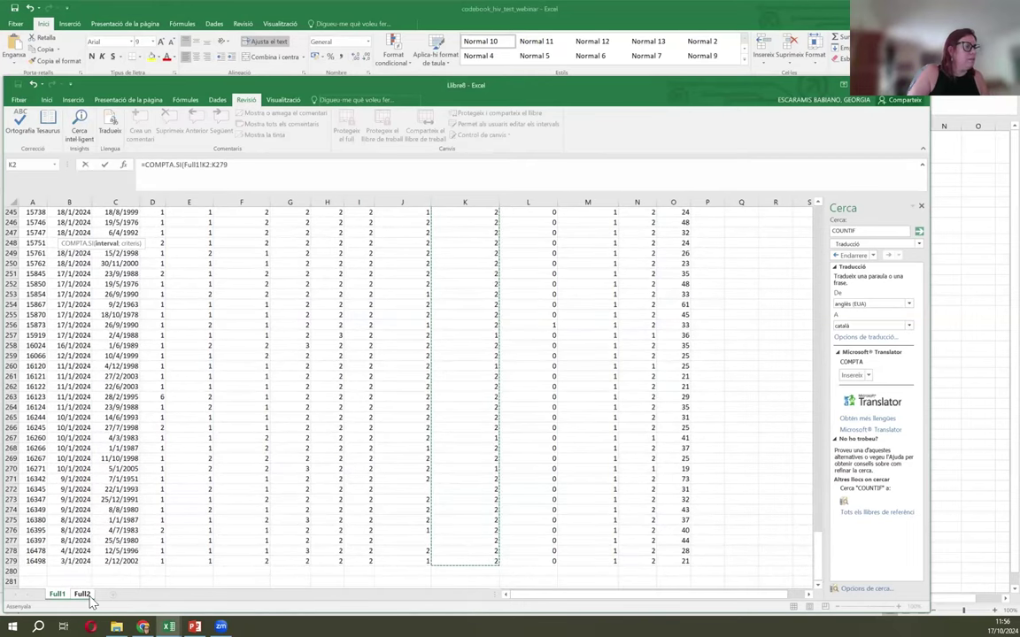
{"action": "type", "text": ";"}
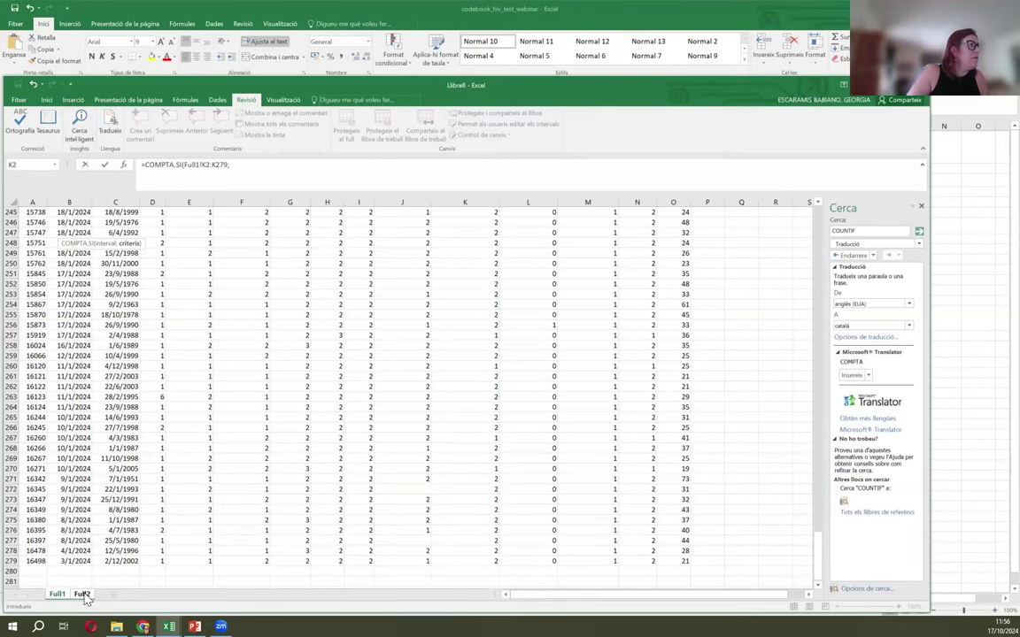
- Return to sheet Full2 and remove the stray Full2! reference from the criterion of the B3 formula
{"action": "left_click", "coordinate": [82, 595]}
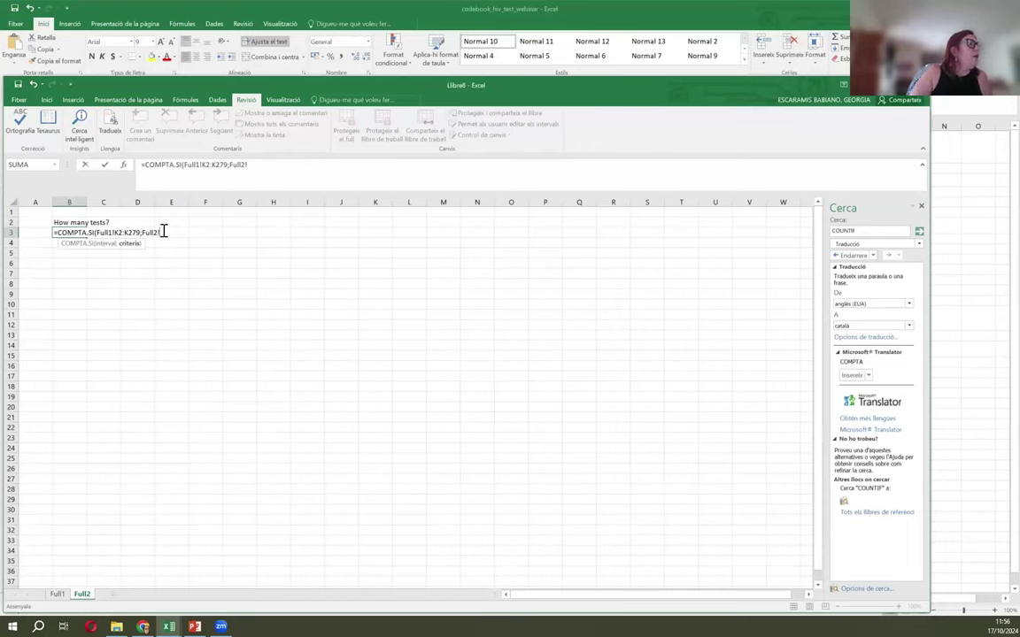
{"action": "key", "text": "BackSpace"}
{"action": "key", "text": "BackSpace"}
{"action": "key", "text": "BackSpace"}
{"action": "key", "text": "BackSpace"}
{"action": "key", "text": "BackSpace"}
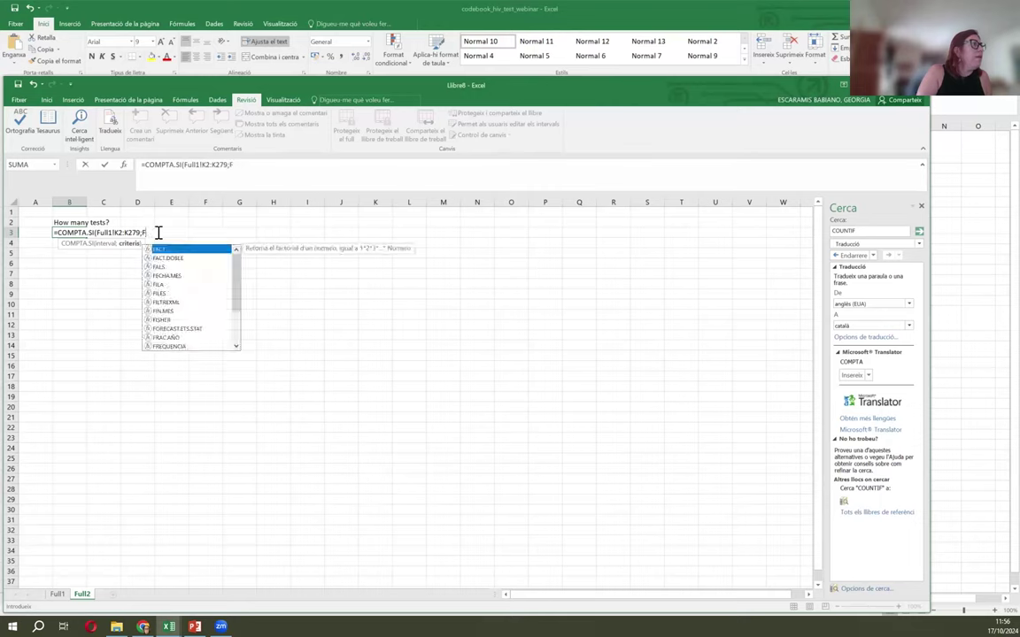
{"action": "key", "text": "BackSpace"}
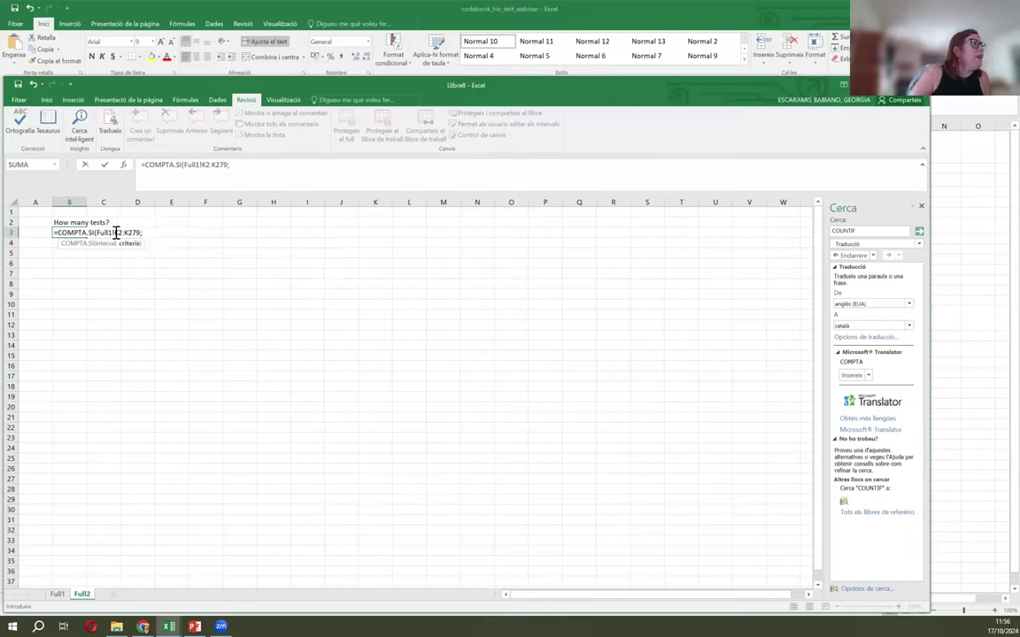
{"action": "left_click_drag", "start_coordinate": [116, 233], "coordinate": [138, 232]}
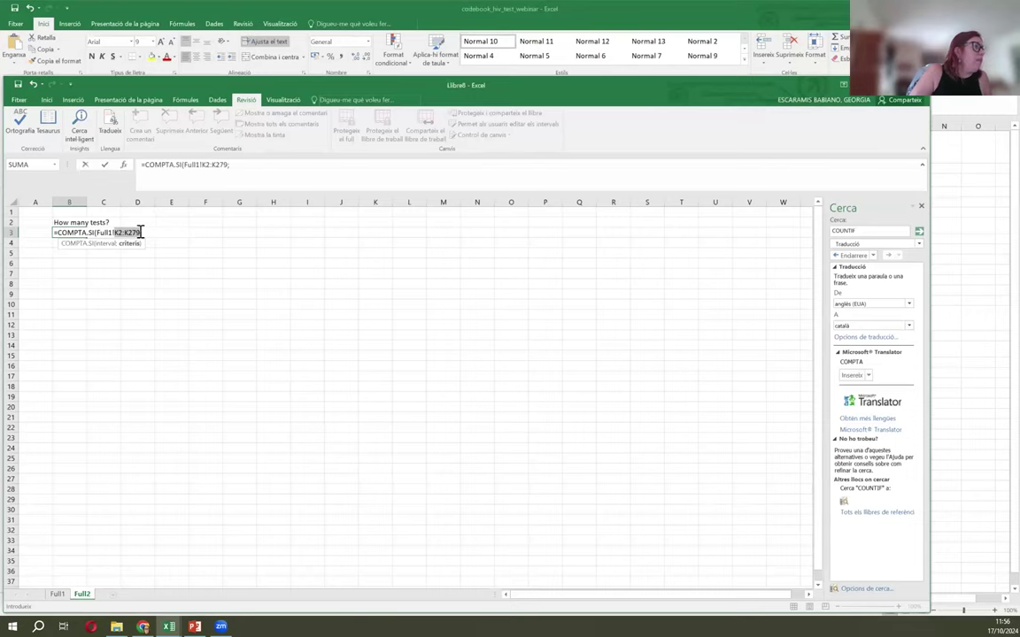
{"action": "left_click_drag", "start_coordinate": [140, 232], "coordinate": [132, 232]}
{"action": "left_click", "coordinate": [106, 232]}
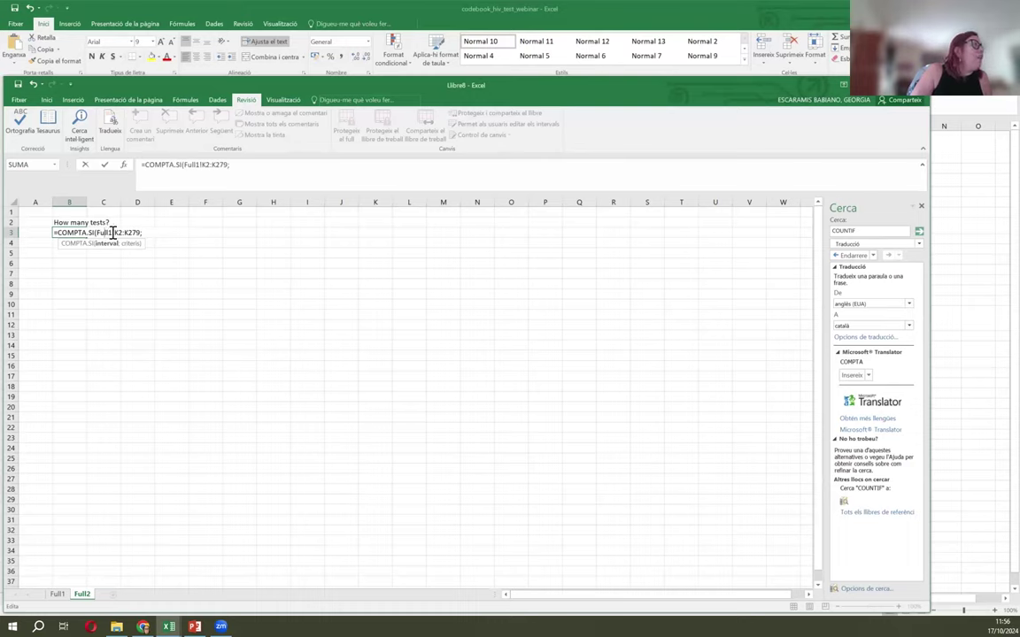
- Complete the COMPTA.SI formula in B3 of Full2 with the criterion "1", giving =COMPTA.SI(Full1!K2:K279;"1")
{"action": "left_click_drag", "start_coordinate": [113, 232], "coordinate": [139, 232]}
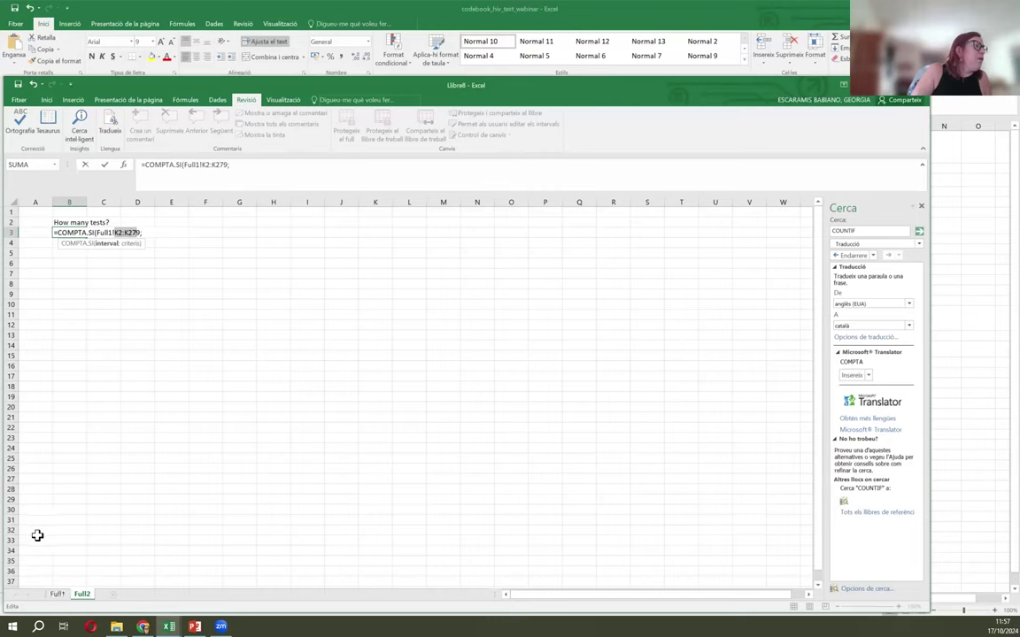
{"action": "left_click", "coordinate": [54, 596]}
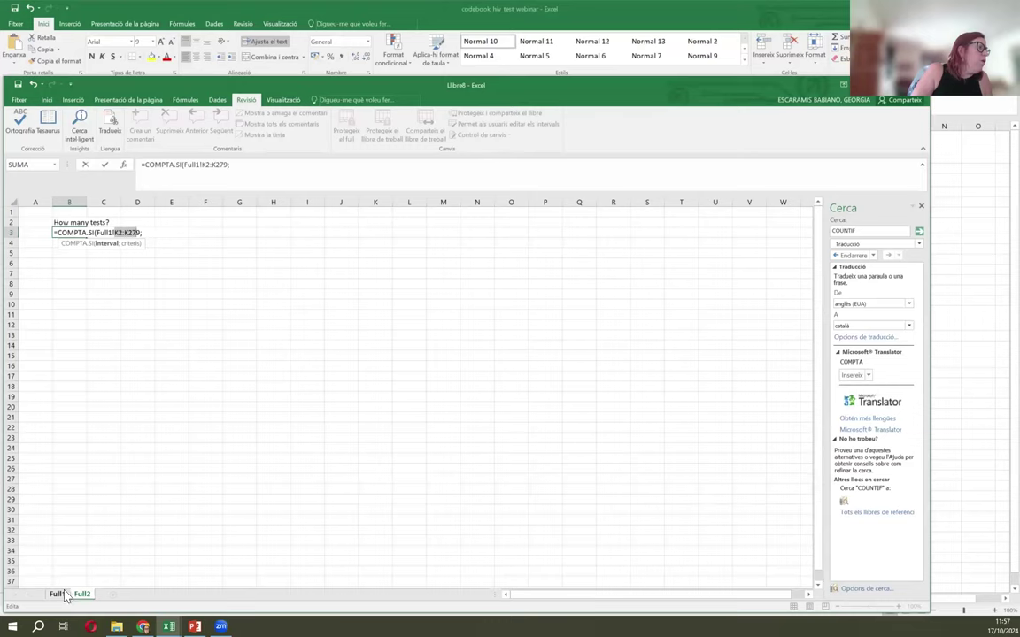
{"action": "left_click", "coordinate": [139, 233]}
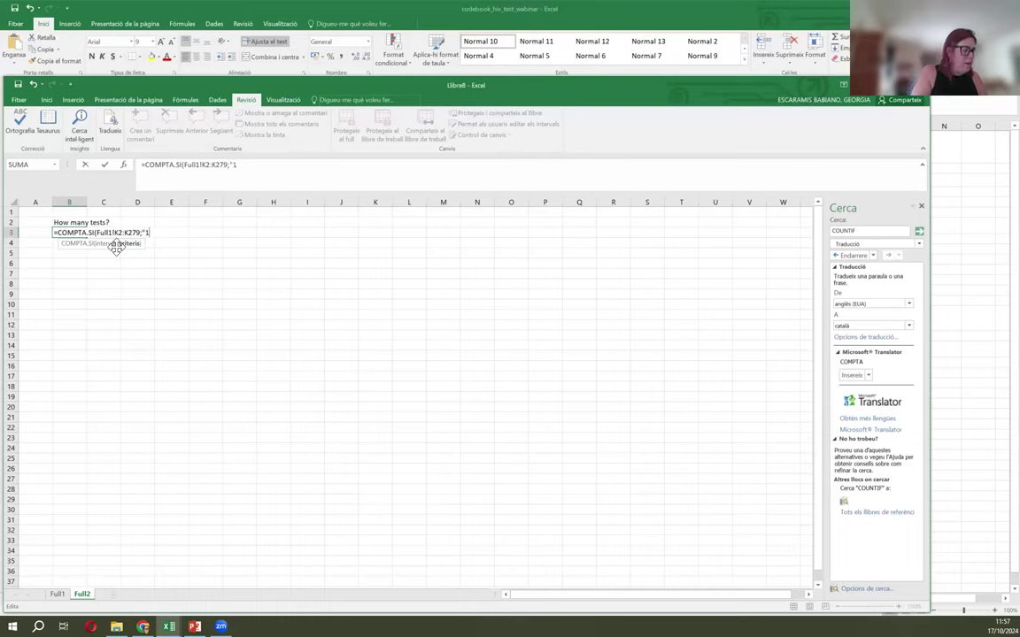
{"action": "type", "text": "\"1\")"}
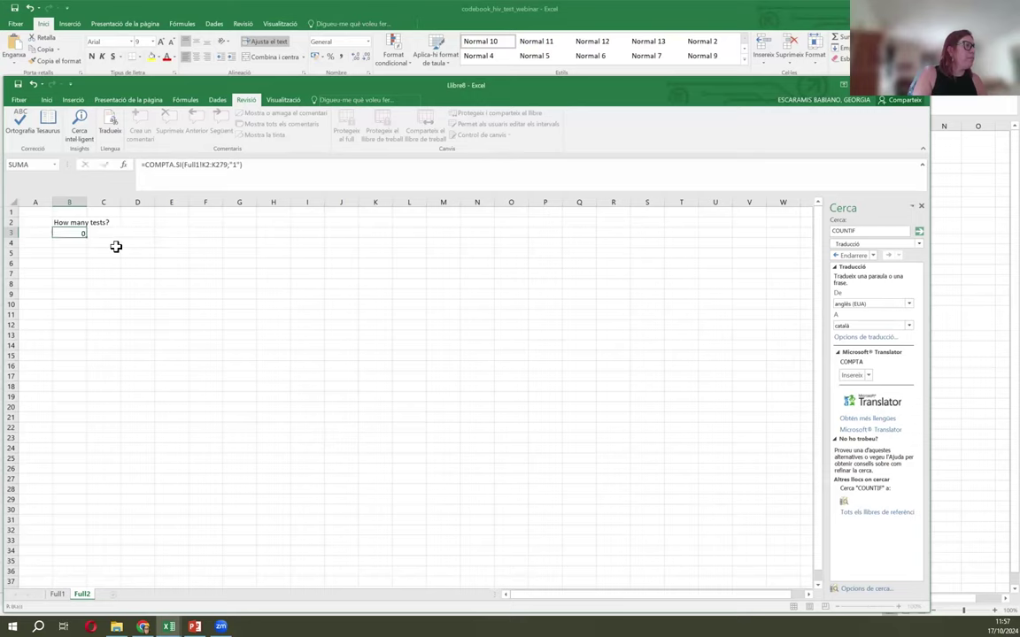
{"action": "key", "text": "Return"}
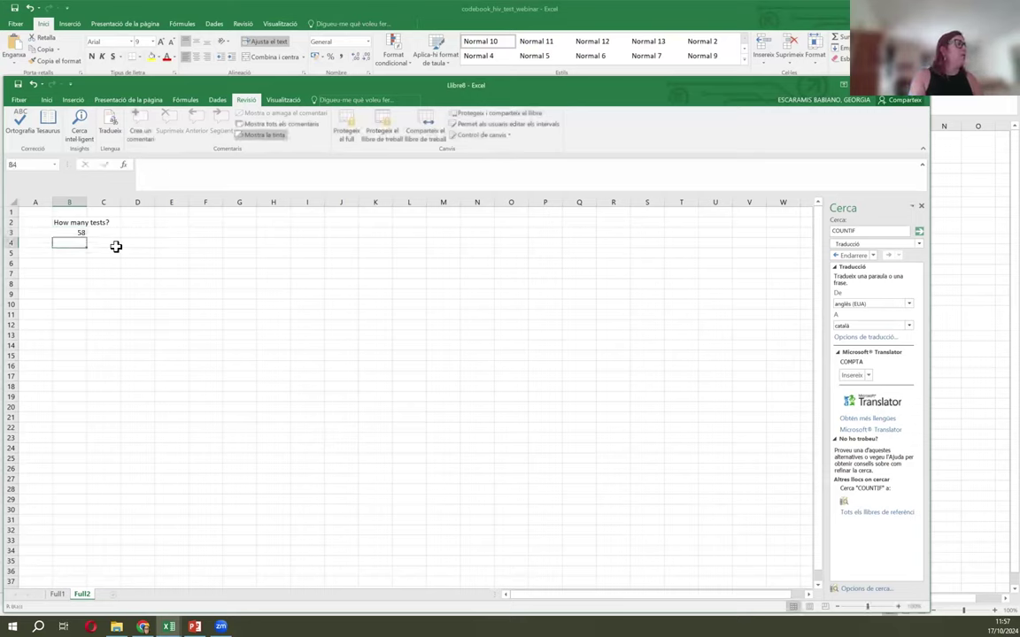
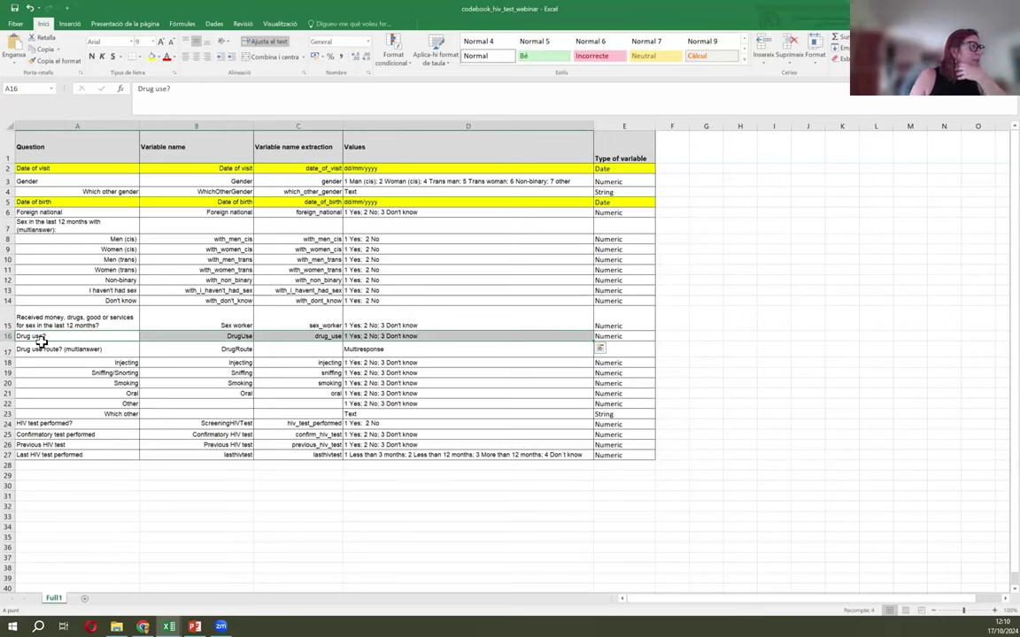
- Examine the drug use route rows in the codebook, especially the variable name and coded values for Injecting
{"action": "left_click_drag", "start_coordinate": [42, 364], "coordinate": [82, 413]}
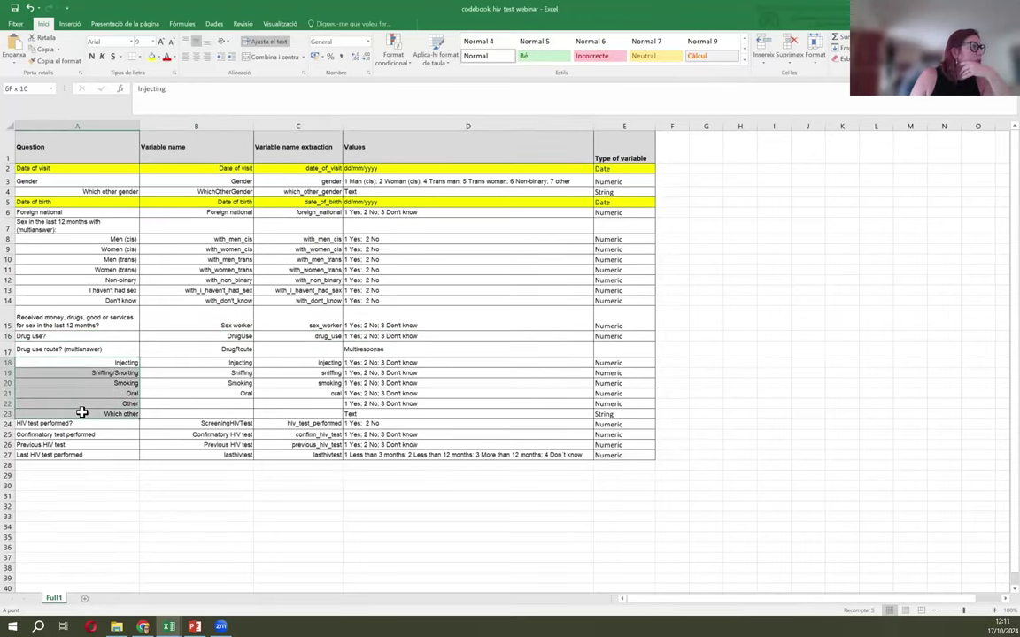
{"action": "left_click", "coordinate": [103, 363]}
{"action": "left_click", "coordinate": [177, 362]}
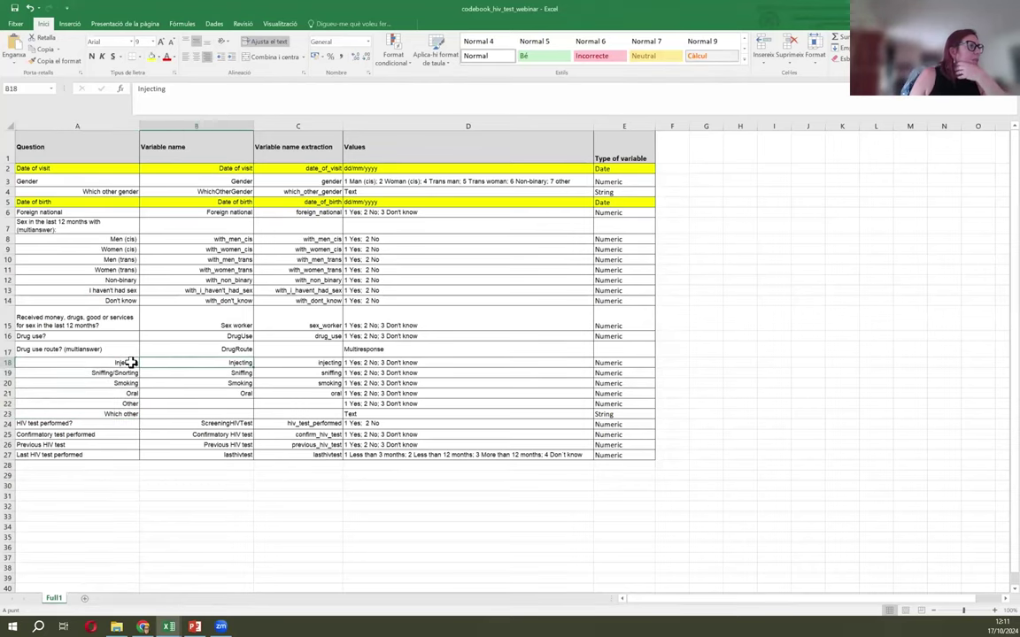
{"action": "left_click", "coordinate": [323, 363]}
{"action": "left_click", "coordinate": [384, 364]}
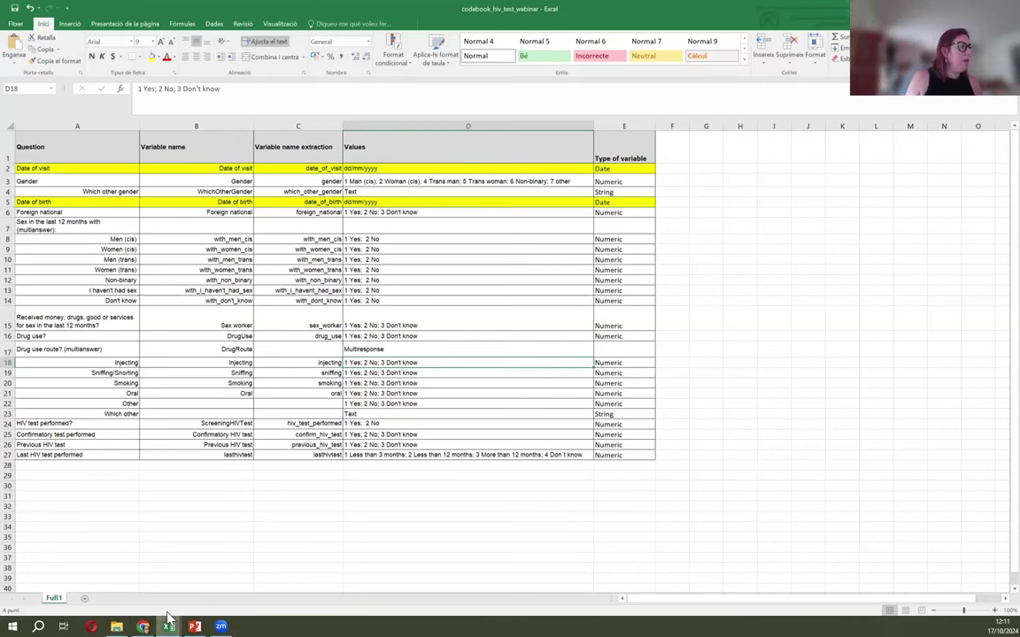
- Switch to the HIV test dataset workbook and enter the column header PWID in cell Q1 of sheet Full1
{"action": "mouse_move", "coordinate": [168, 620]}
{"action": "left_click", "coordinate": [186, 531]}
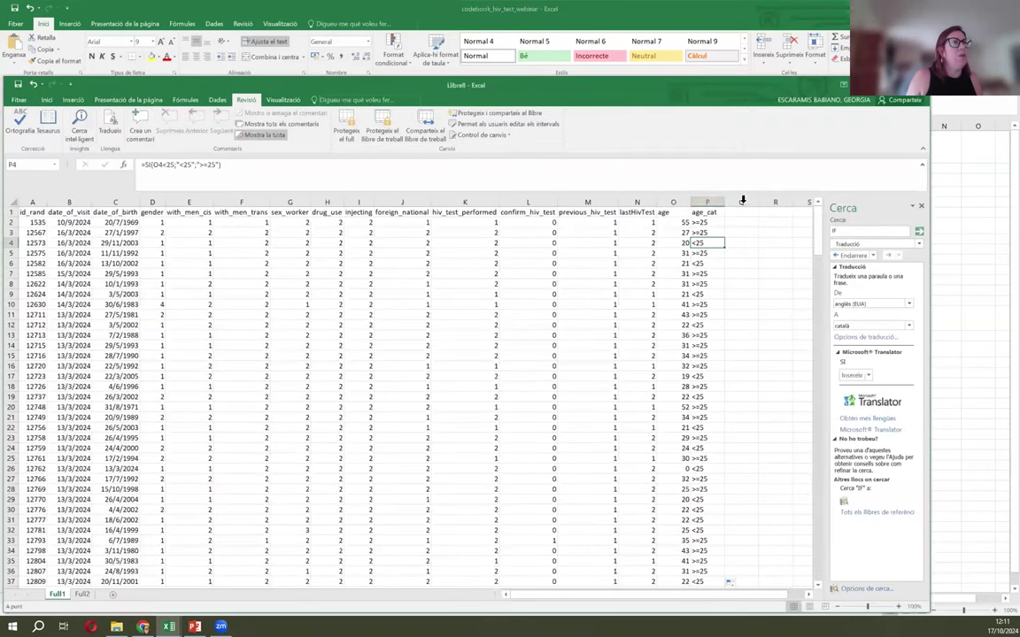
{"action": "left_click", "coordinate": [746, 212]}
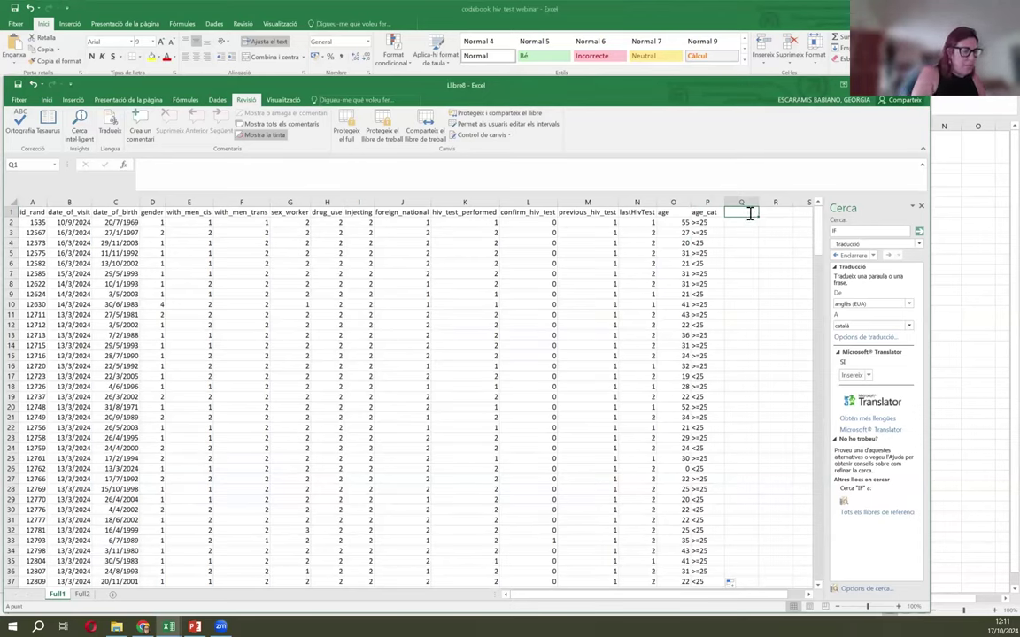
{"action": "type", "text": "PWID"}
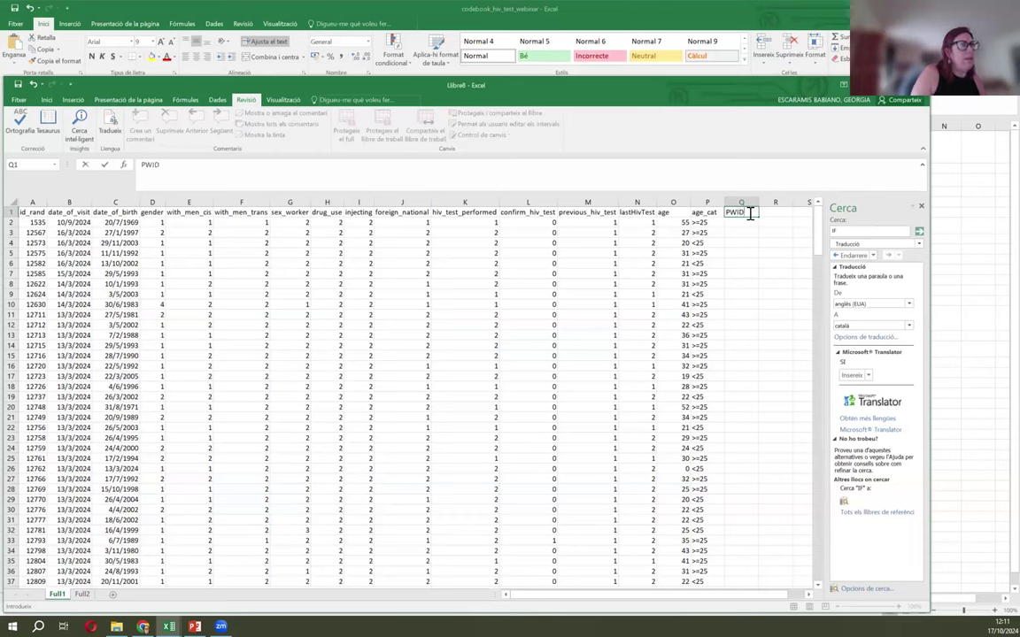
{"action": "key", "text": "Return"}
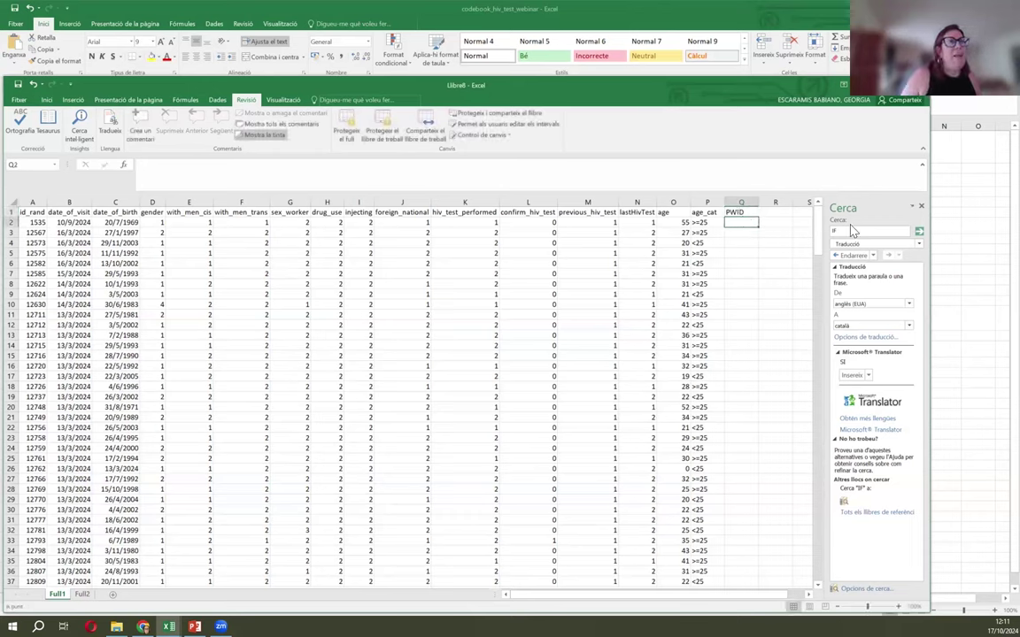
- Look up the Catalan translation of the English function name AND
{"action": "left_click_drag", "start_coordinate": [845, 233], "coordinate": [809, 231]}
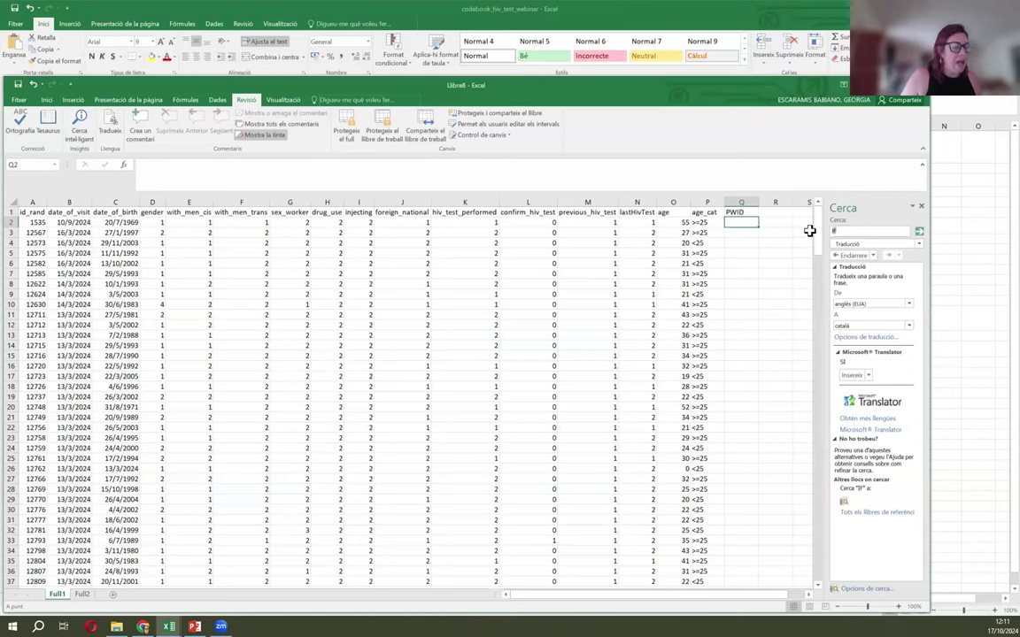
{"action": "type", "text": "AND"}
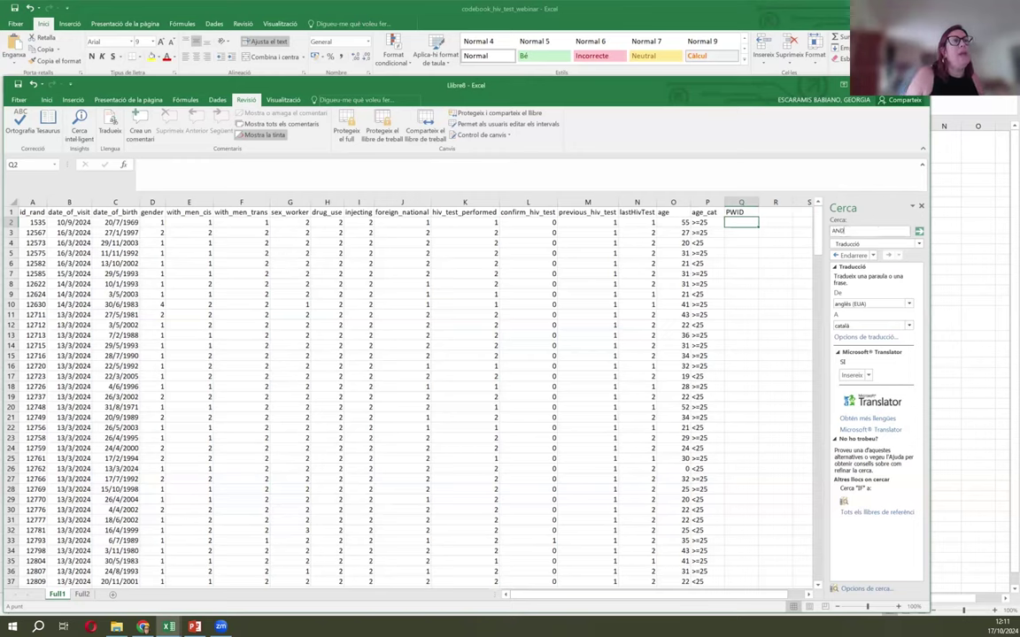
{"action": "left_click", "coordinate": [920, 233]}
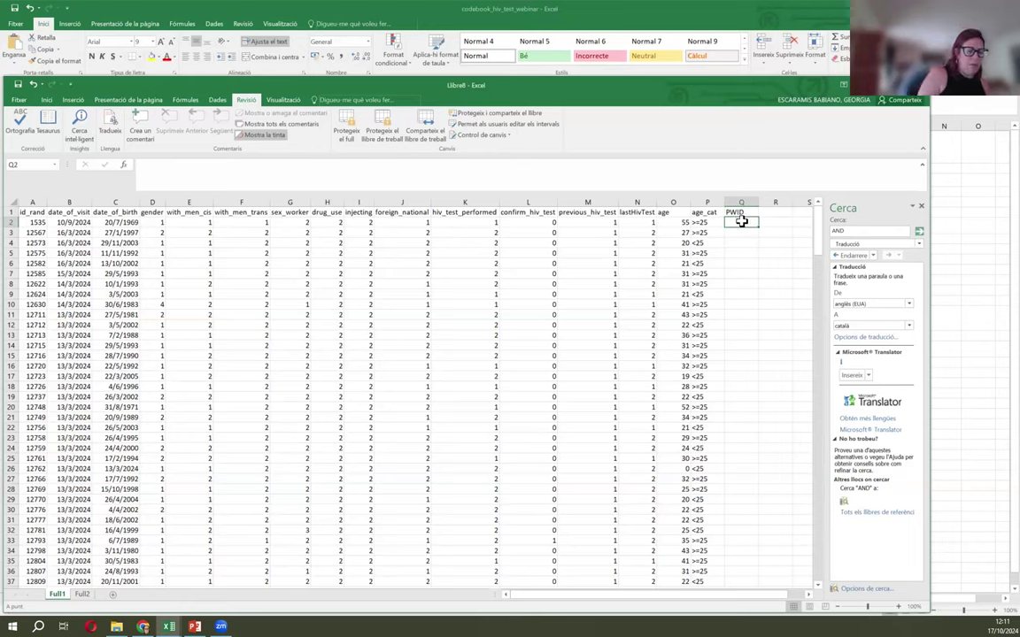
- Enter the formula =I(H2="1";I2="1") in Q2 to test whether drug_use and injecting both equal 1
{"action": "type", "text": "="}
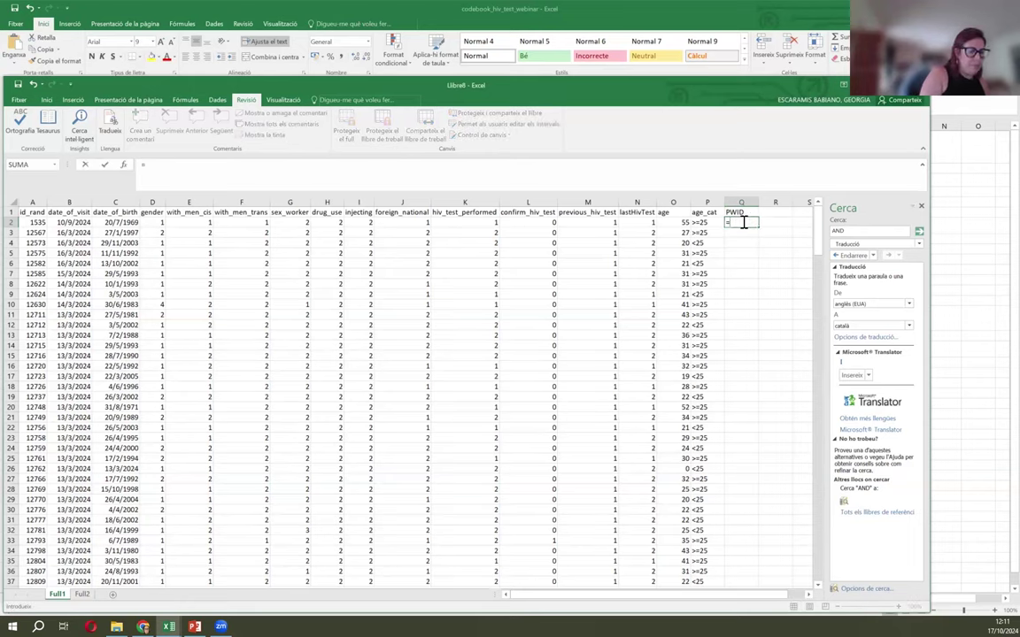
{"action": "type", "text": "I("}
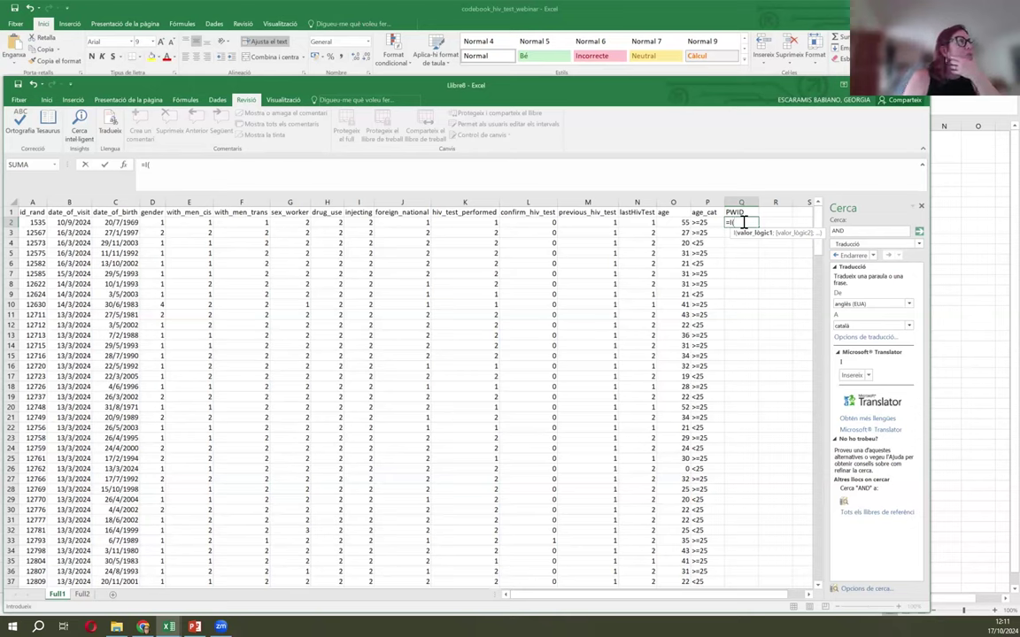
{"action": "left_click", "coordinate": [325, 222]}
{"action": "type", "text": "=\"1\""}
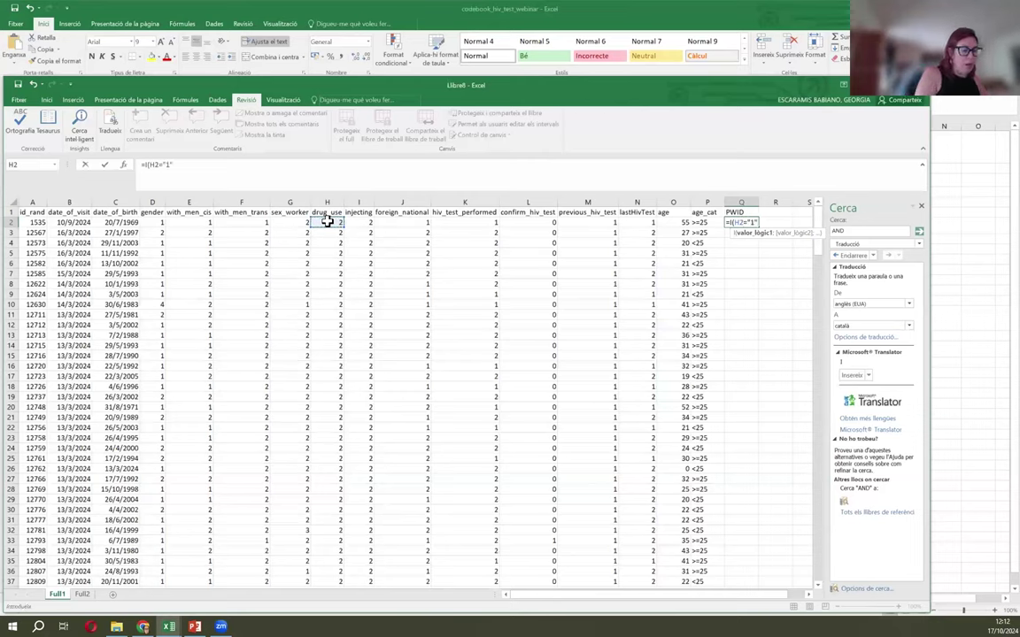
{"action": "type", "text": ";"}
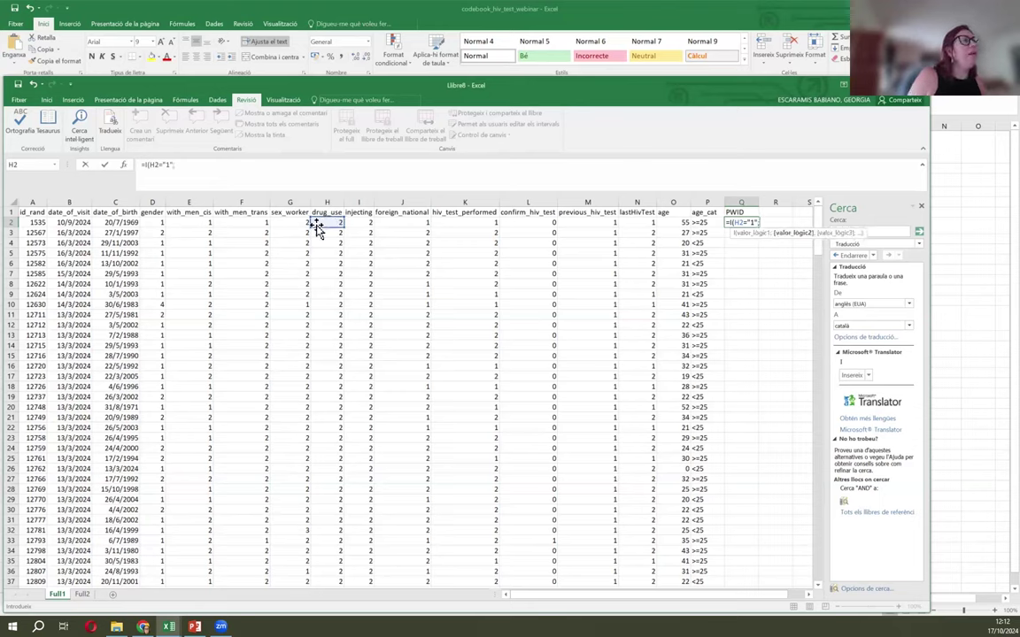
{"action": "left_click", "coordinate": [364, 223]}
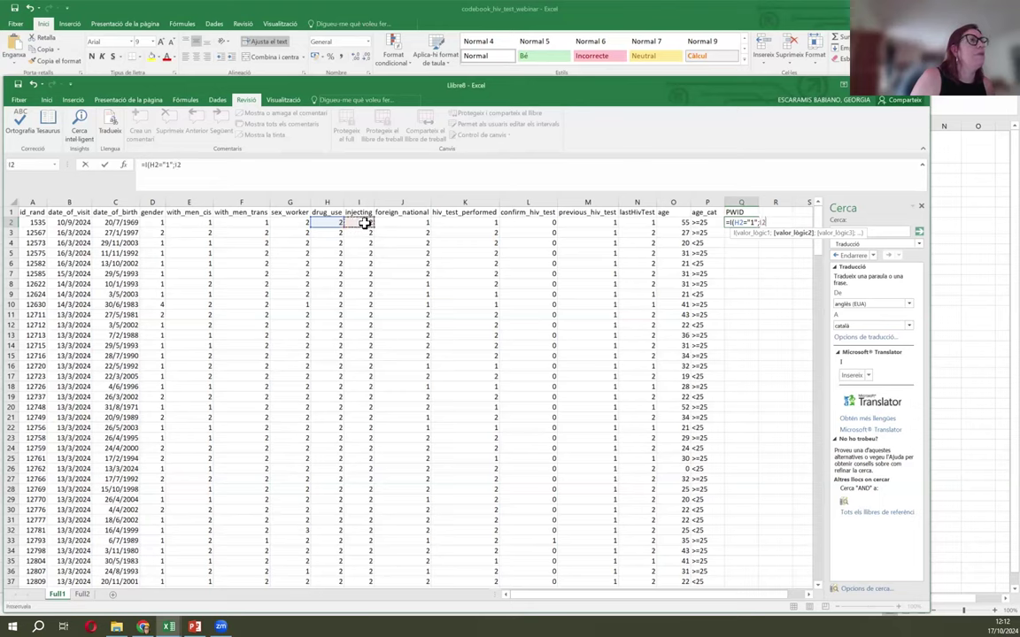
{"action": "type", "text": "=\""}
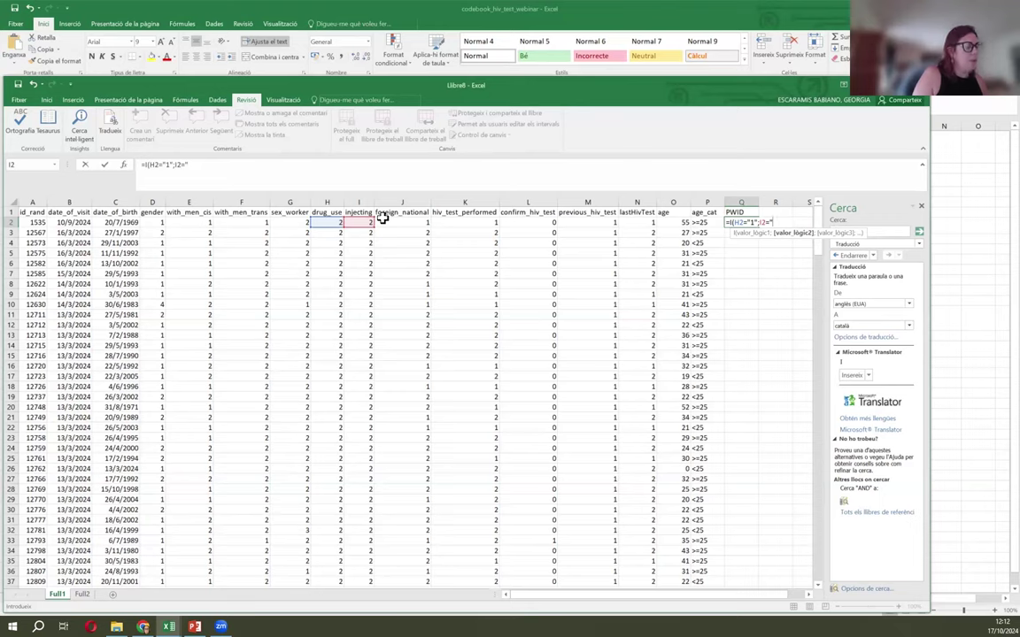
{"action": "type", "text": "1\""}
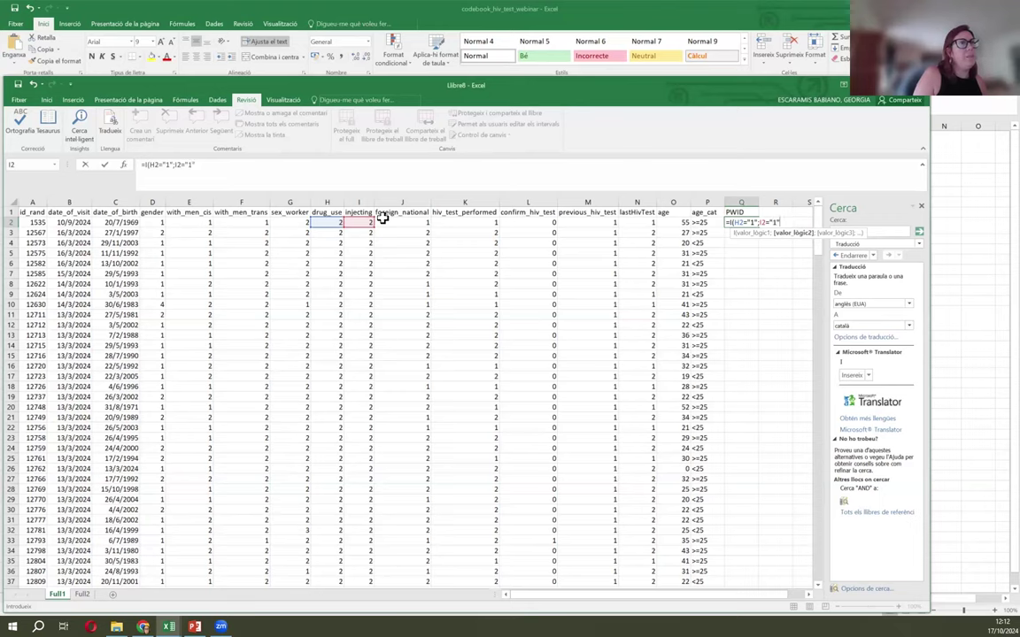
{"action": "type", "text": ")"}
{"action": "key", "text": "Return"}
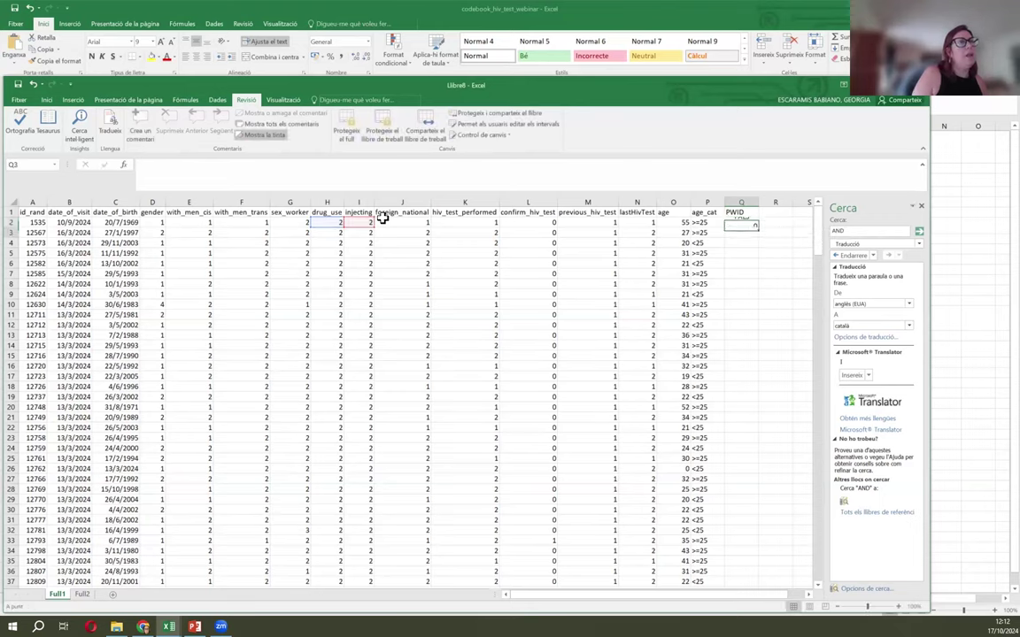
{"action": "key", "text": "Up"}
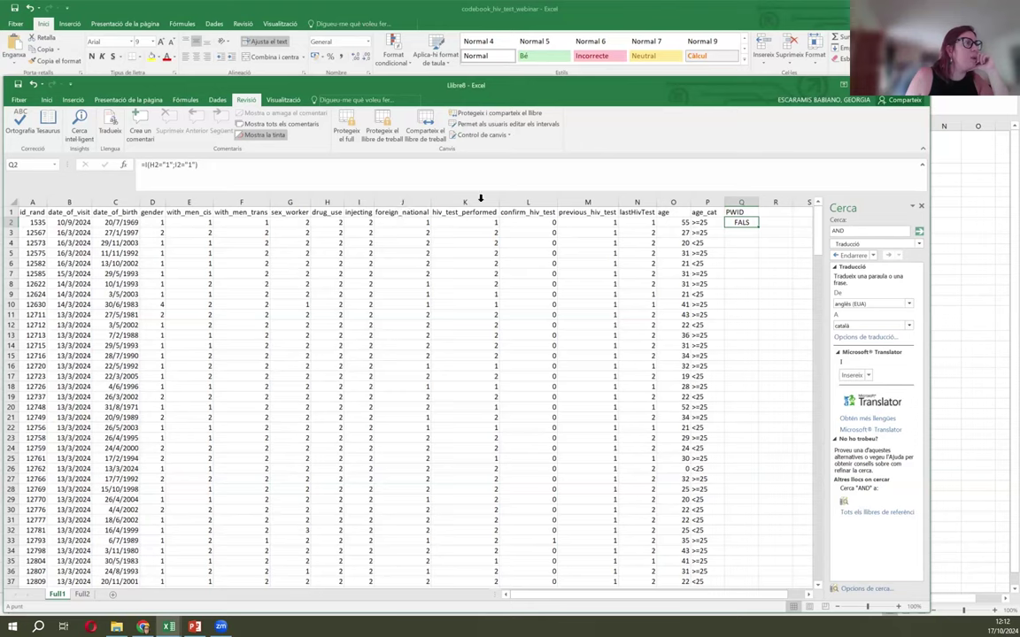
- Check the drug_use and injecting values in row 2 and fill the Q2 formula down the whole PWID column
{"action": "left_click", "coordinate": [334, 221]}
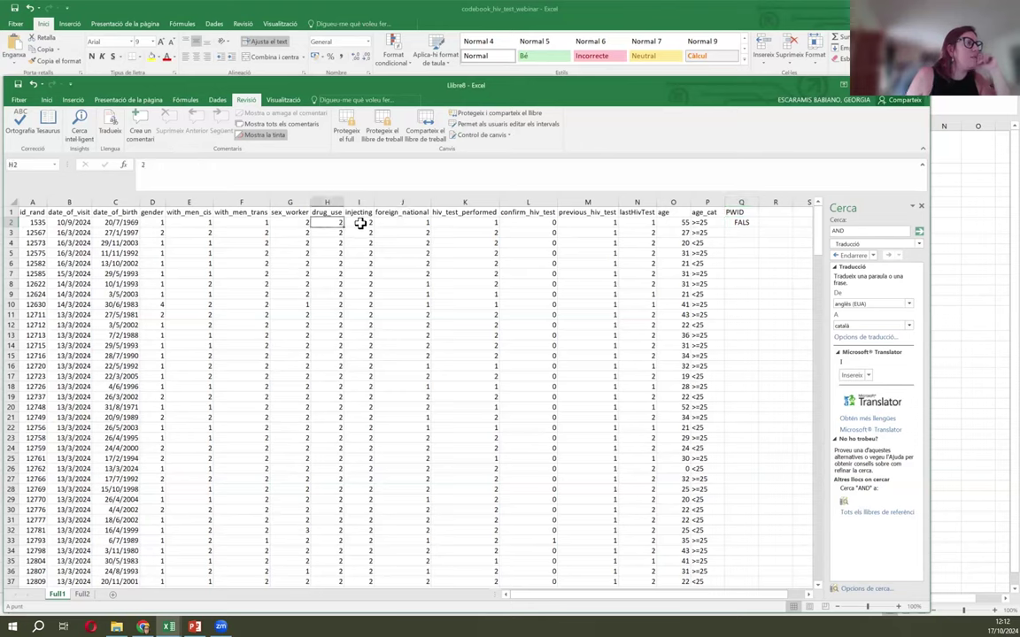
{"action": "left_click", "coordinate": [359, 222]}
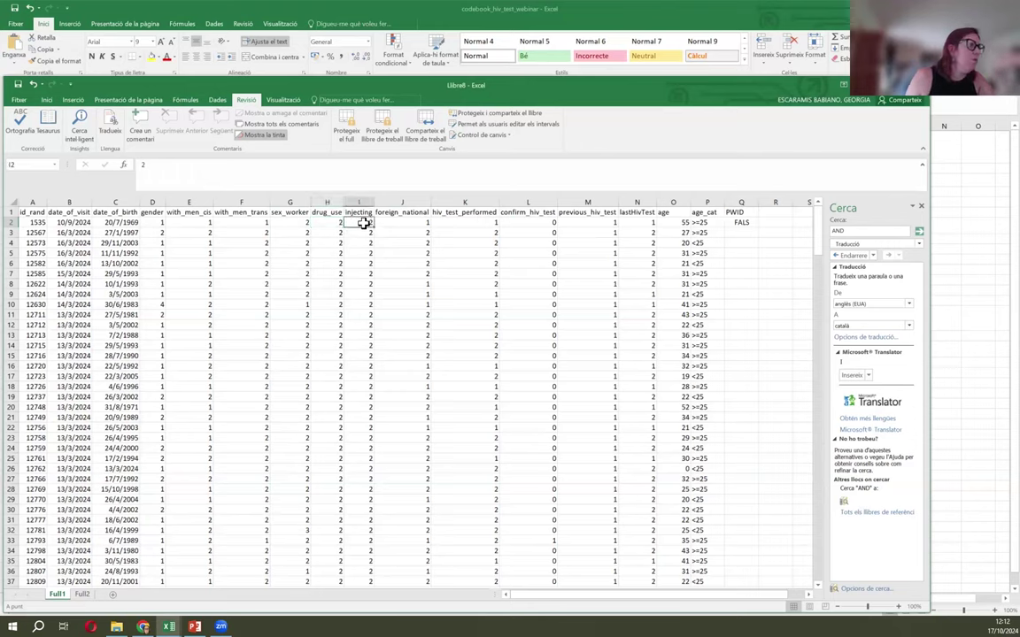
{"action": "left_click", "coordinate": [746, 223]}
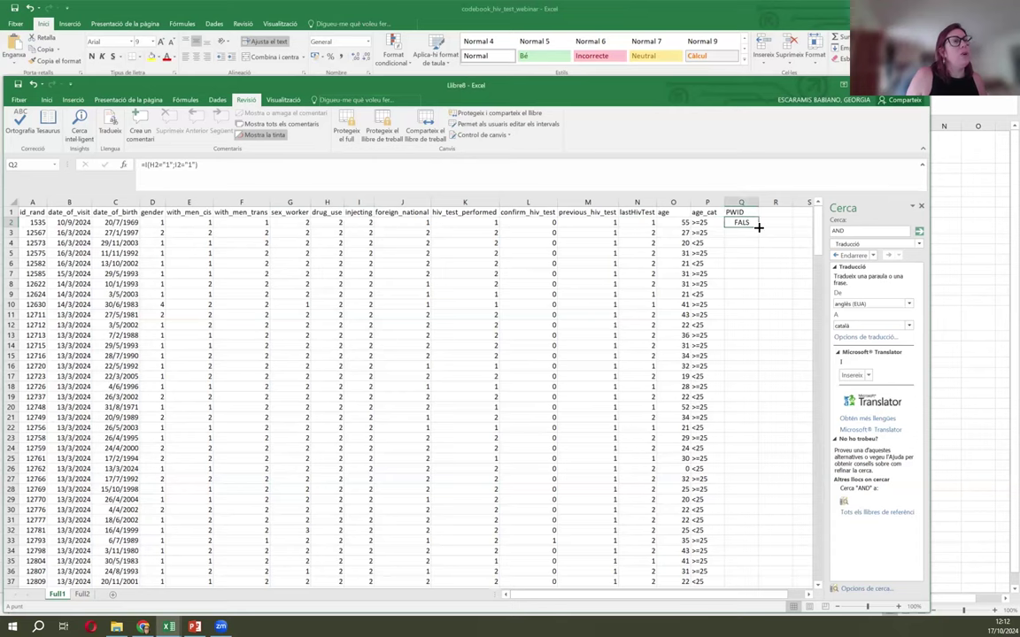
{"action": "double_click", "coordinate": [758, 227]}
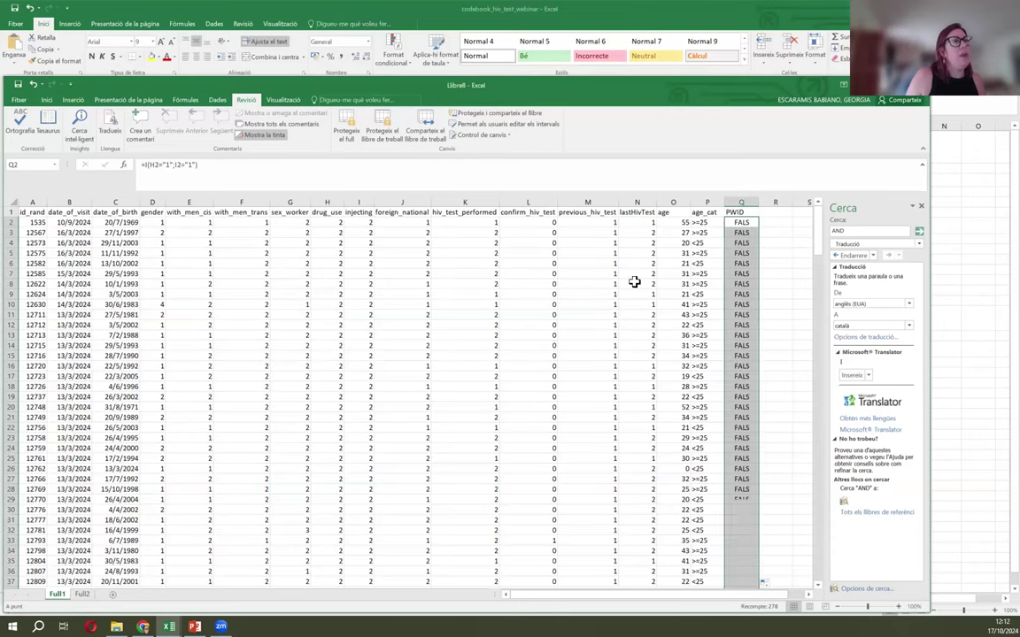
{"action": "left_click", "coordinate": [740, 315]}
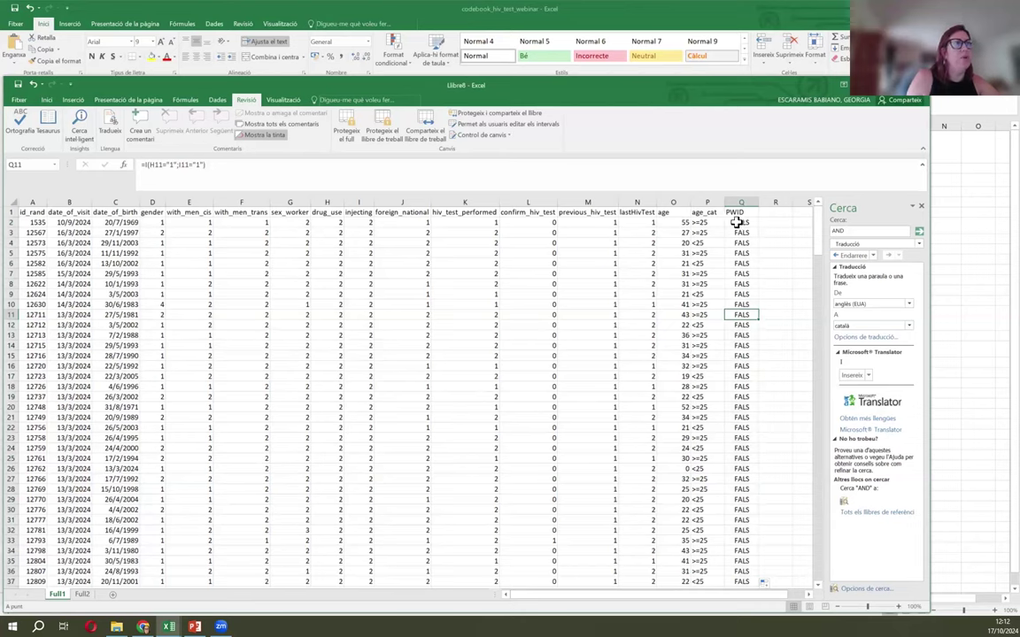
{"action": "mouse_move", "coordinate": [738, 223]}
{"action": "left_mouse_down"}
{"action": "mouse_move", "coordinate": [740, 307]}
{"action": "mouse_move", "coordinate": [726, 252]}
{"action": "mouse_move", "coordinate": [738, 219]}
{"action": "left_mouse_up"}
{"action": "left_click", "coordinate": [739, 223]}
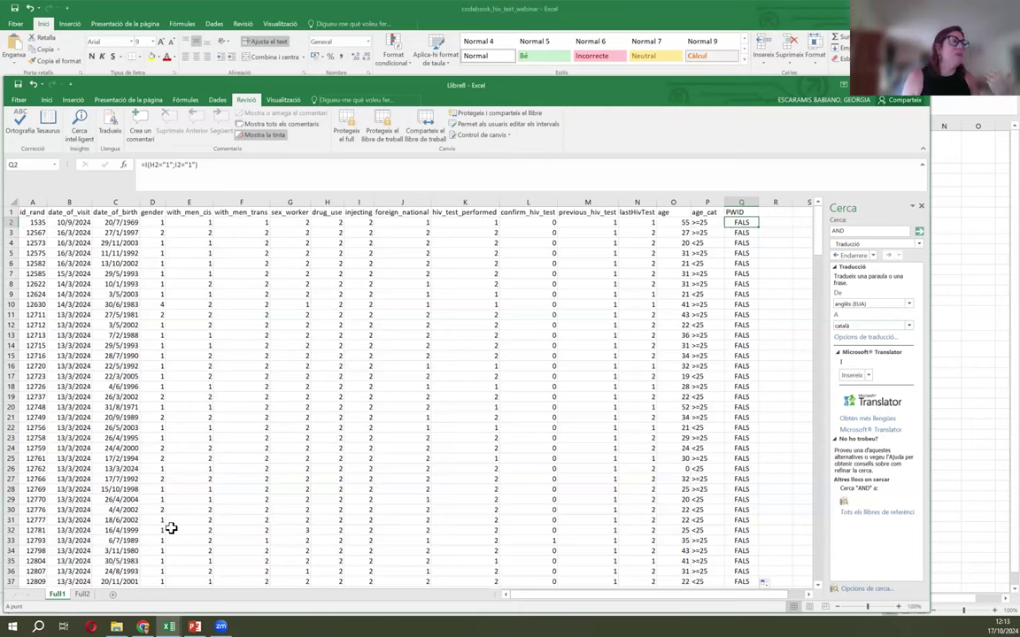
- Enter the label "How many PWIDS" in cell B5 of sheet Full2
{"action": "left_click", "coordinate": [83, 596]}
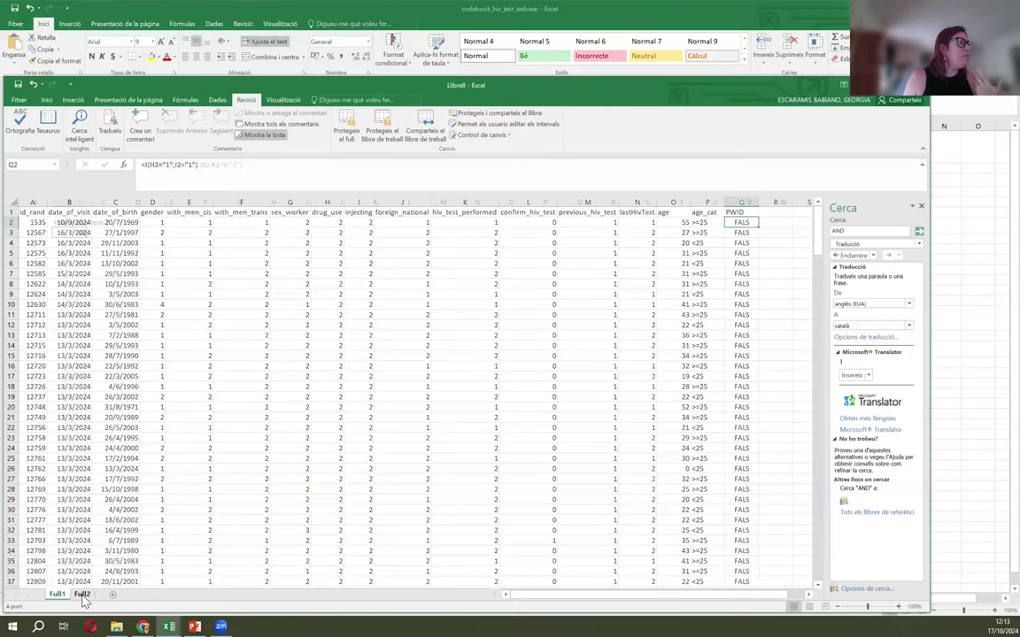
{"action": "left_click", "coordinate": [73, 254]}
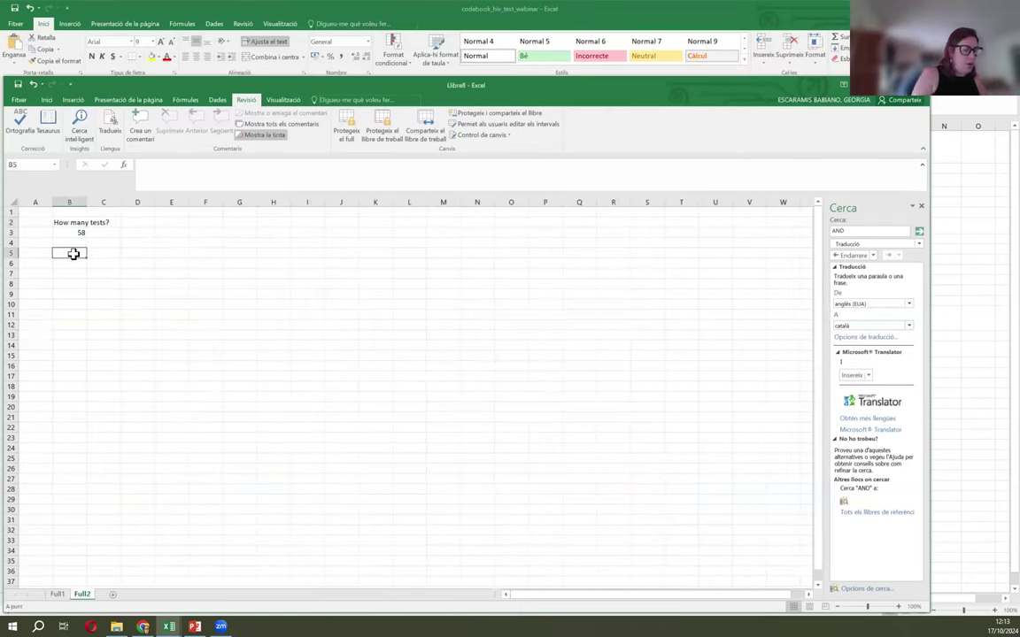
{"action": "type", "text": "How many PWIDS"}
{"action": "key", "text": "Return"}
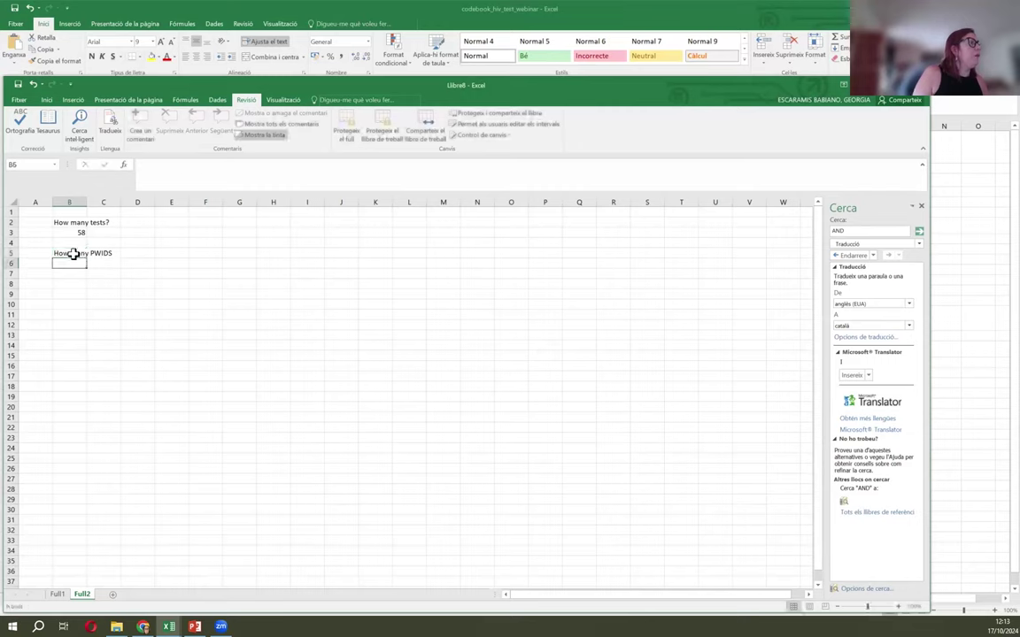
{"action": "left_click", "coordinate": [73, 254]}
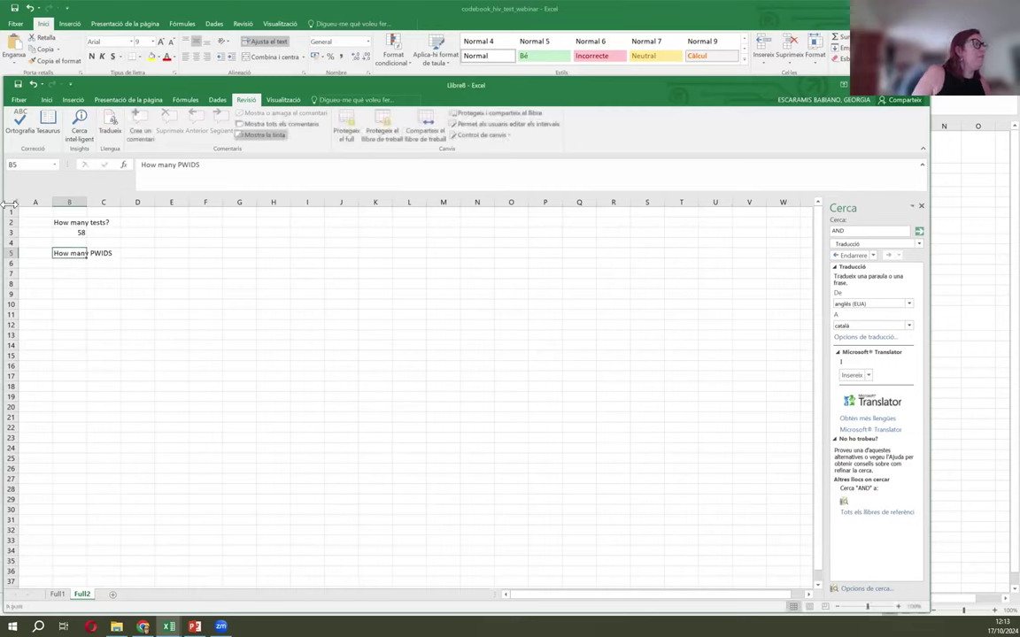
- Add a question mark to the label in B5 so it reads "How many PWIDS?"
{"action": "left_click", "coordinate": [234, 164]}
{"action": "type", "text": "?"}
{"action": "key", "text": "Return"}
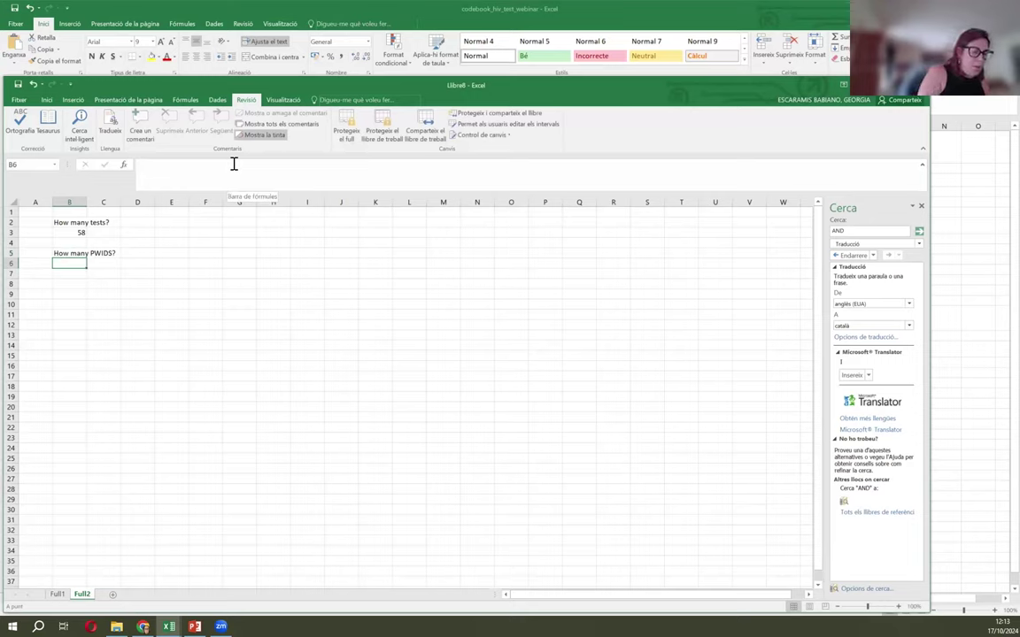
- Begin a COMPTA.SI formula in B6 of Full2, picking the PWID values Q2:Q279 on sheet Full1 as its range
{"action": "type", "text": "="}
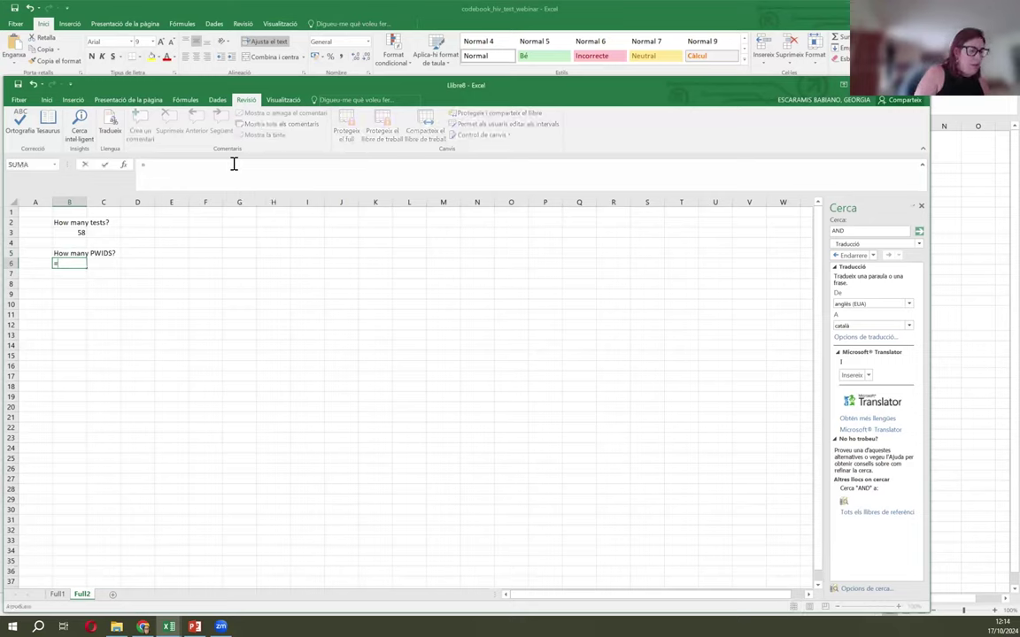
{"action": "type", "text": "COM"}
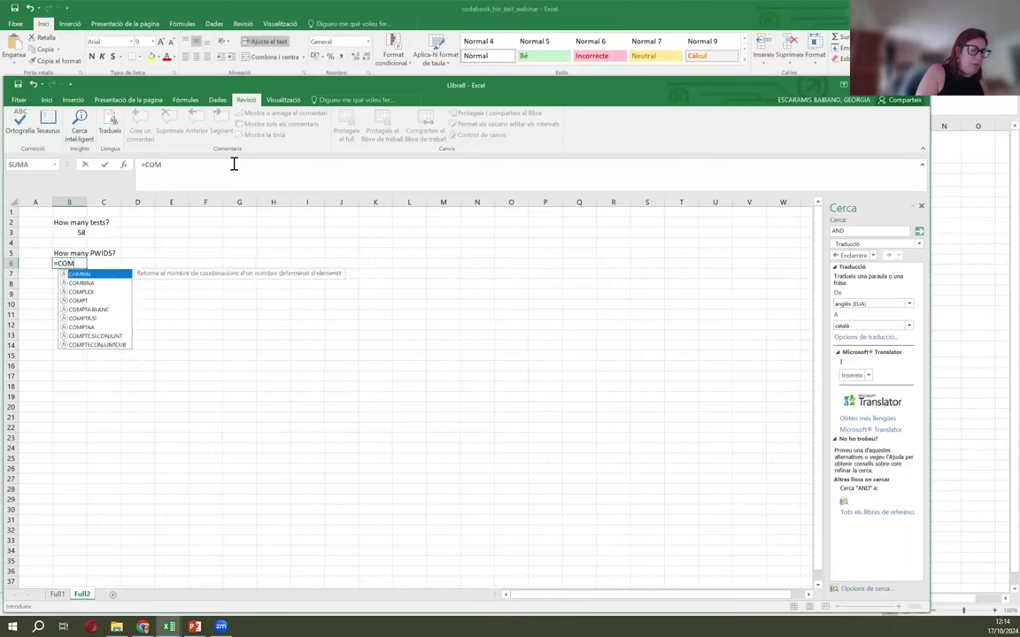
{"action": "type", "text": "PTA"}
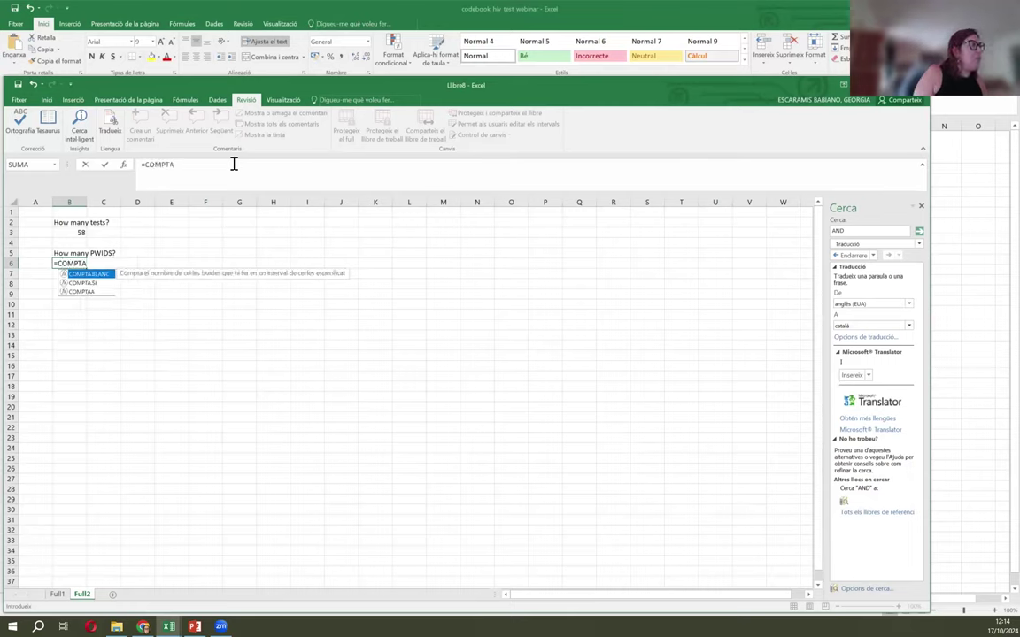
{"action": "key", "text": "Down"}
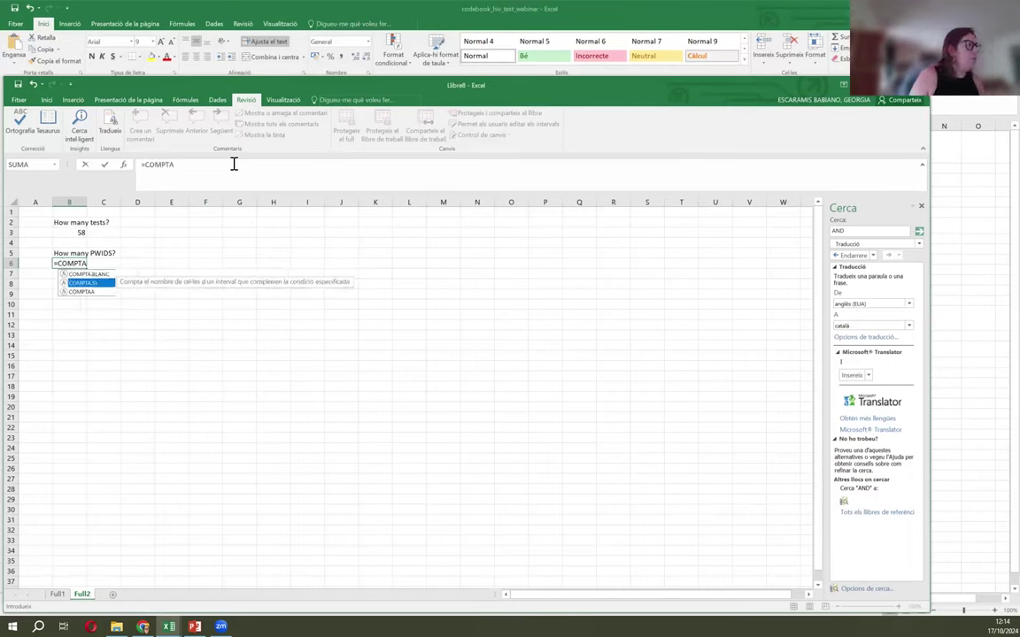
{"action": "key", "text": "Tab"}
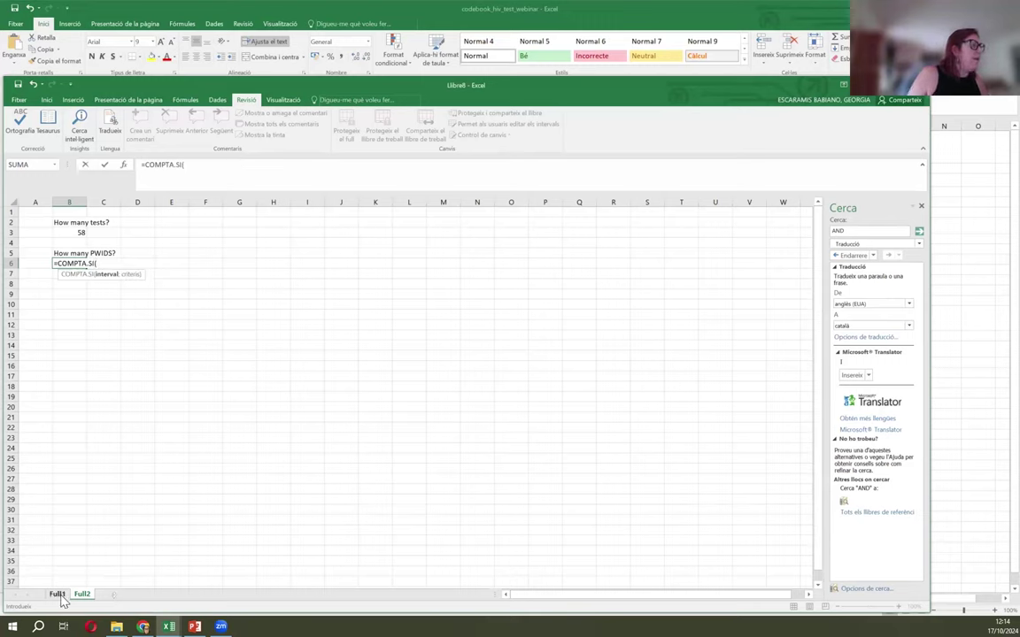
{"action": "left_click", "coordinate": [58, 596]}
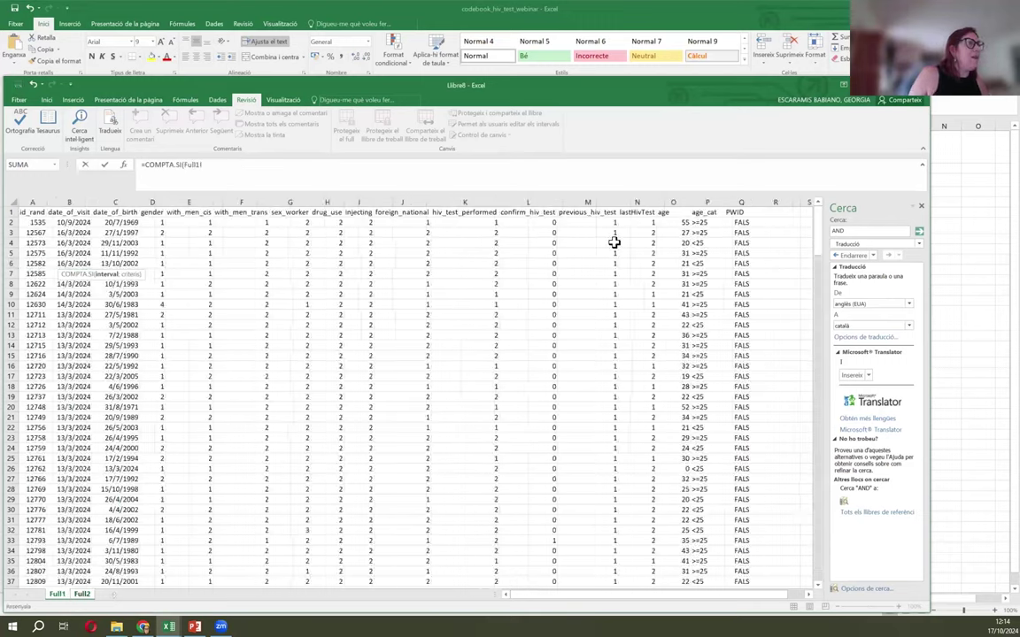
{"action": "left_click", "coordinate": [736, 222]}
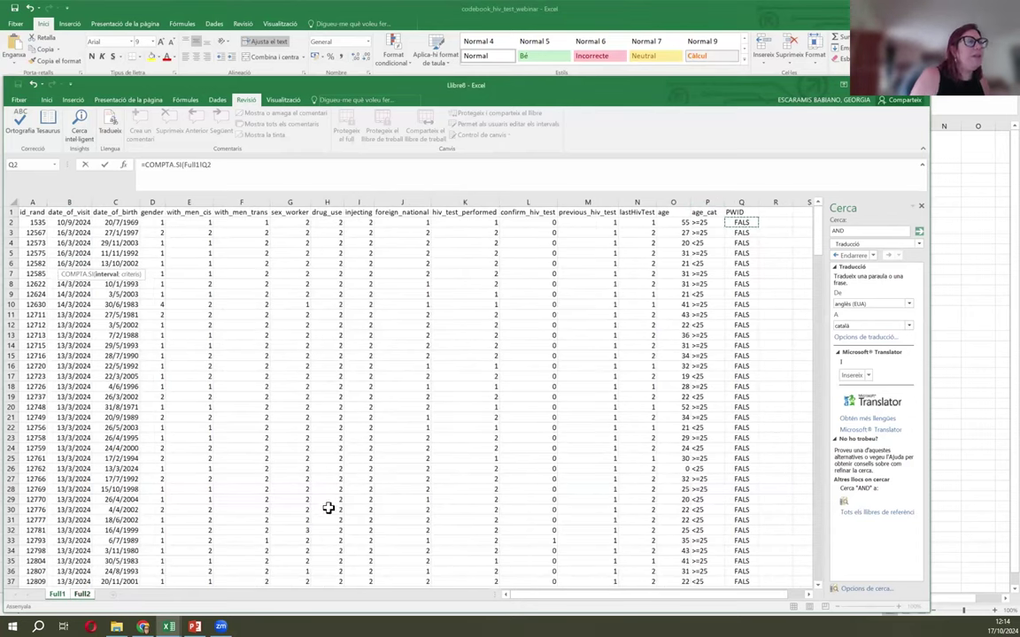
{"action": "left_click", "coordinate": [81, 593]}
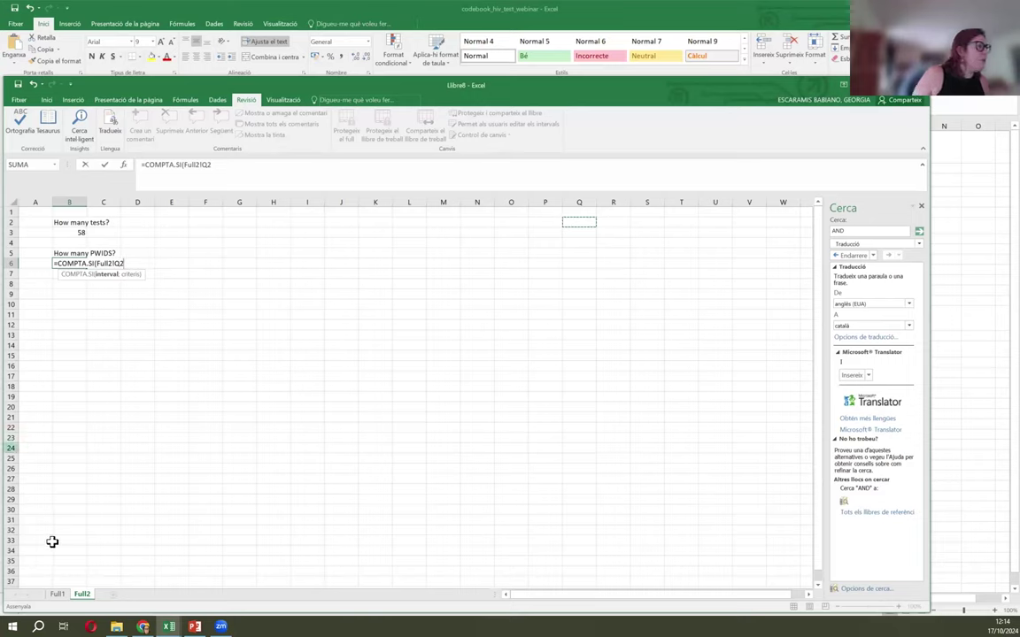
{"action": "key", "text": "ctrl+Page_Up"}
{"action": "left_click_drag", "start_coordinate": [741, 222], "coordinate": [743, 408]}
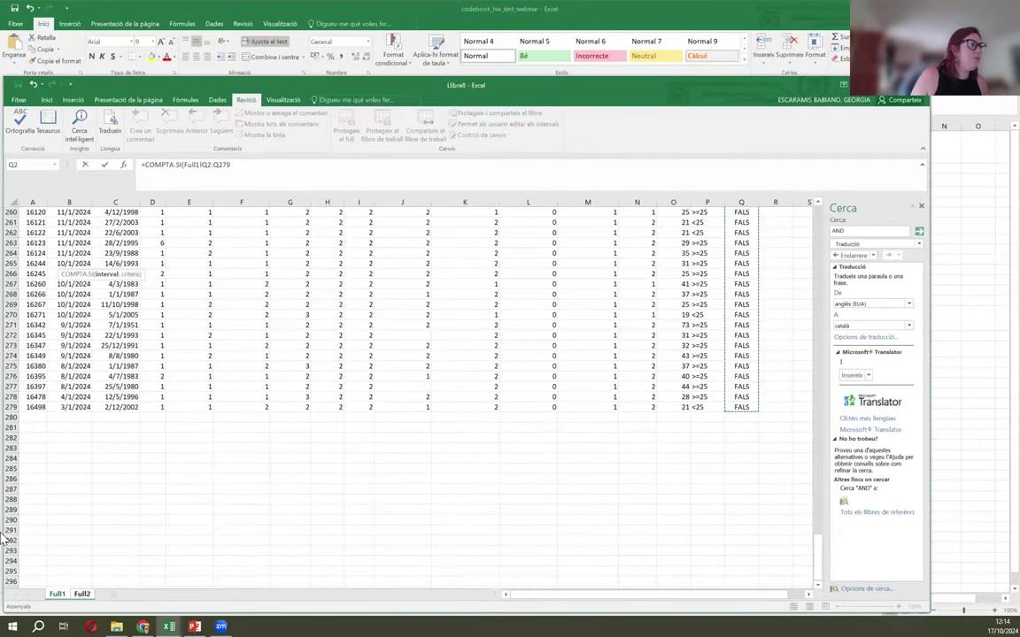
{"action": "left_click", "coordinate": [82, 594]}
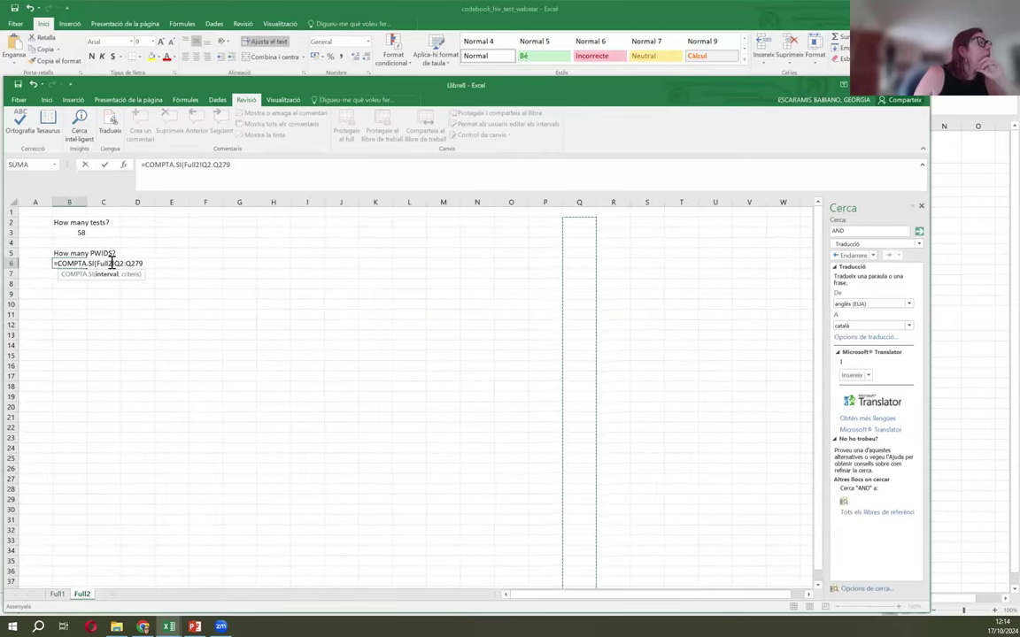
- Correct the range's sheet reference to Full1 and complete the formula as =COMPTA.SI(Full1!Q2:Q279;"CERT")
{"action": "left_click", "coordinate": [119, 263]}
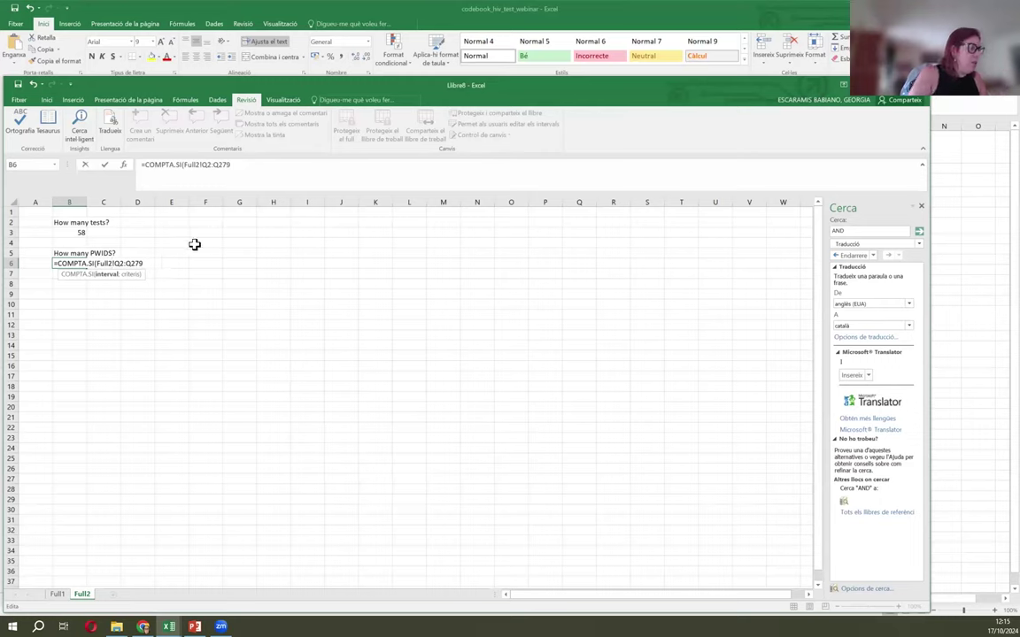
{"action": "key", "text": "ctrl+z"}
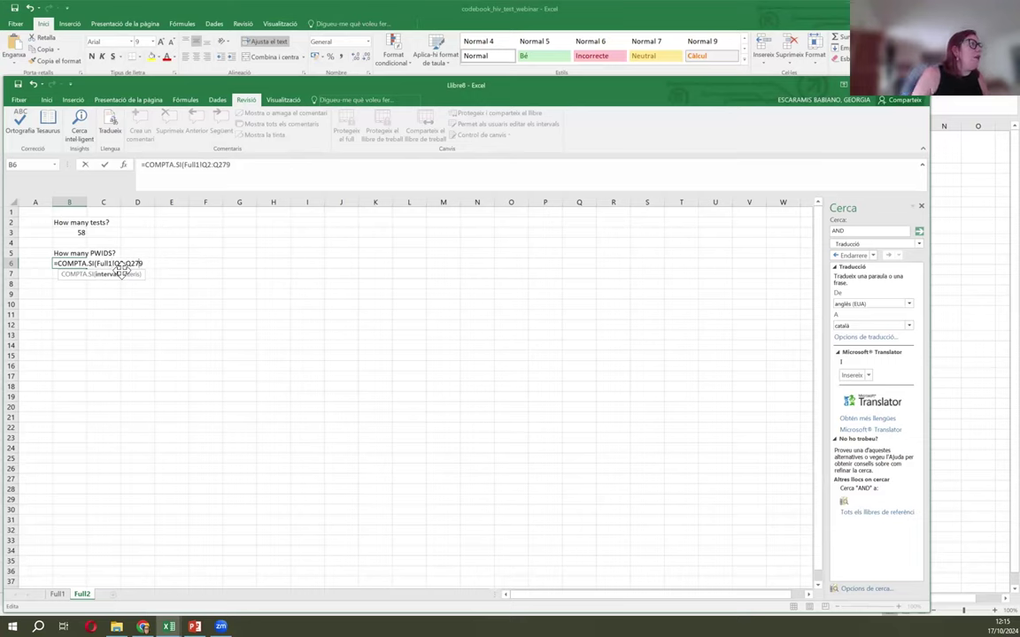
{"action": "type", "text": ";\"CERT"}
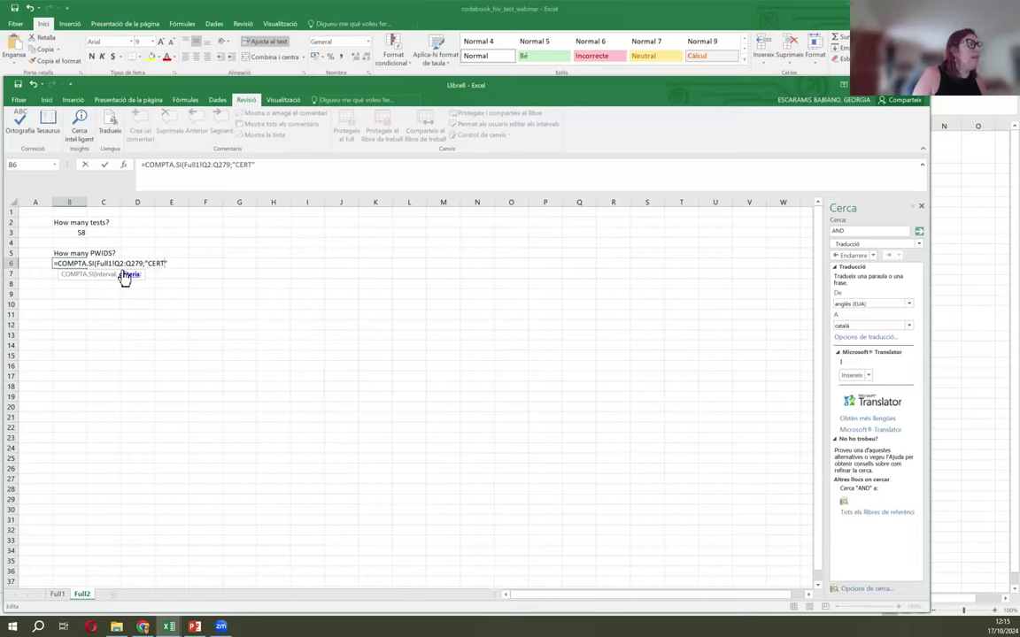
{"action": "type", "text": ")"}
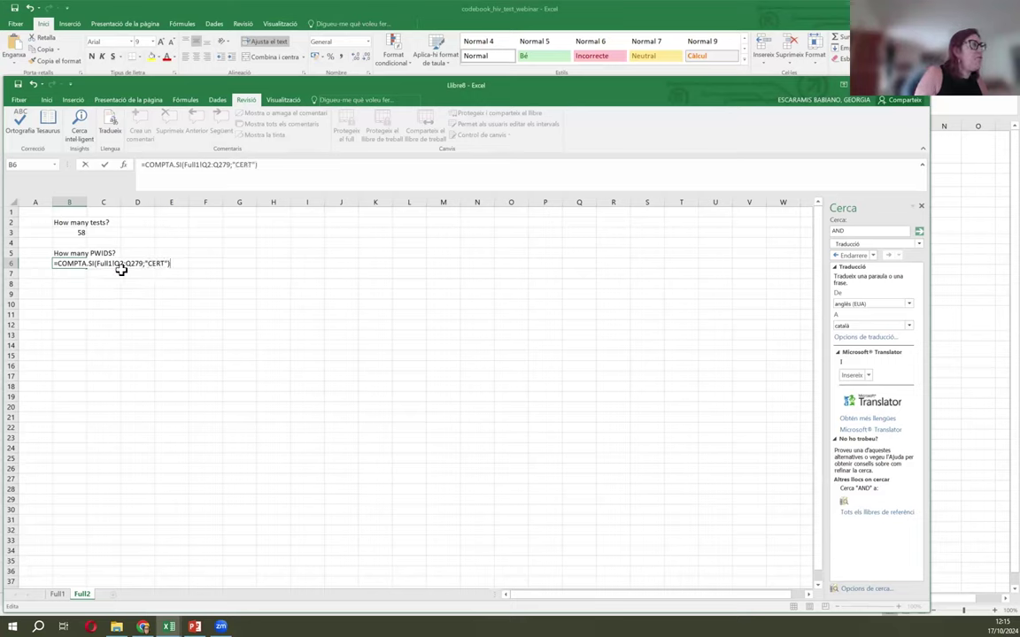
{"action": "key", "text": "Return"}
{"action": "left_click", "coordinate": [78, 264]}
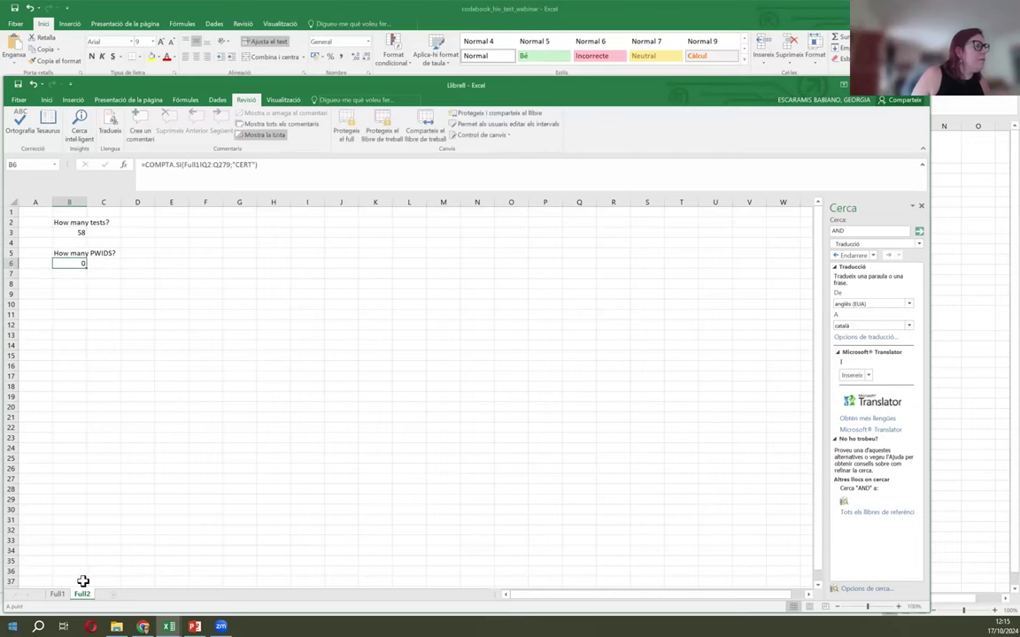
- Look through the whole PWID column on sheet Full1 for any row marked as true
{"action": "left_click", "coordinate": [57, 594]}
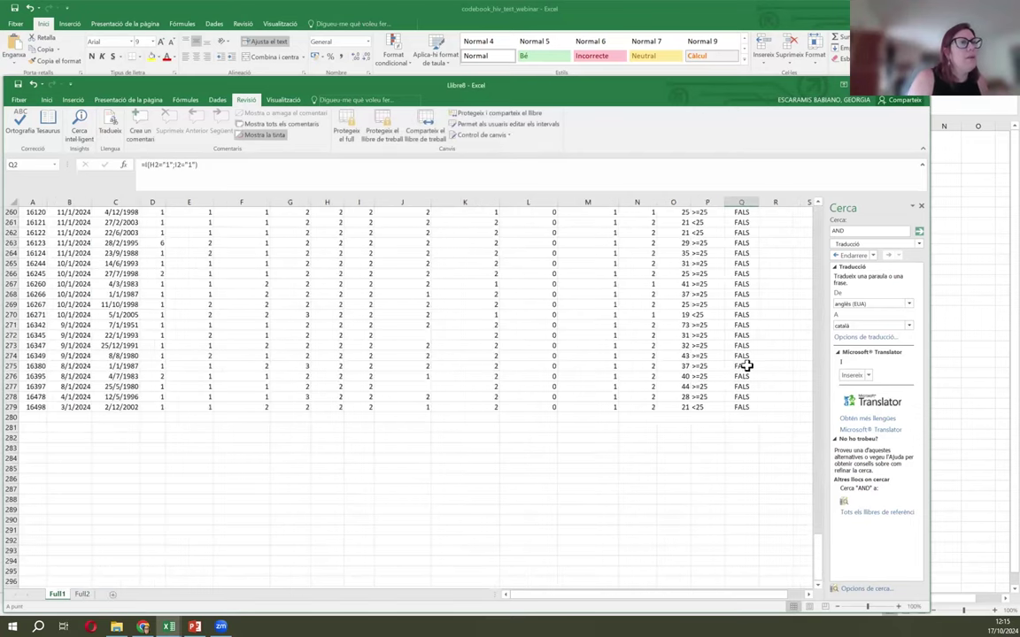
{"action": "scroll", "coordinate": [741, 394], "scroll_direction": "up", "scroll_amount": 20}
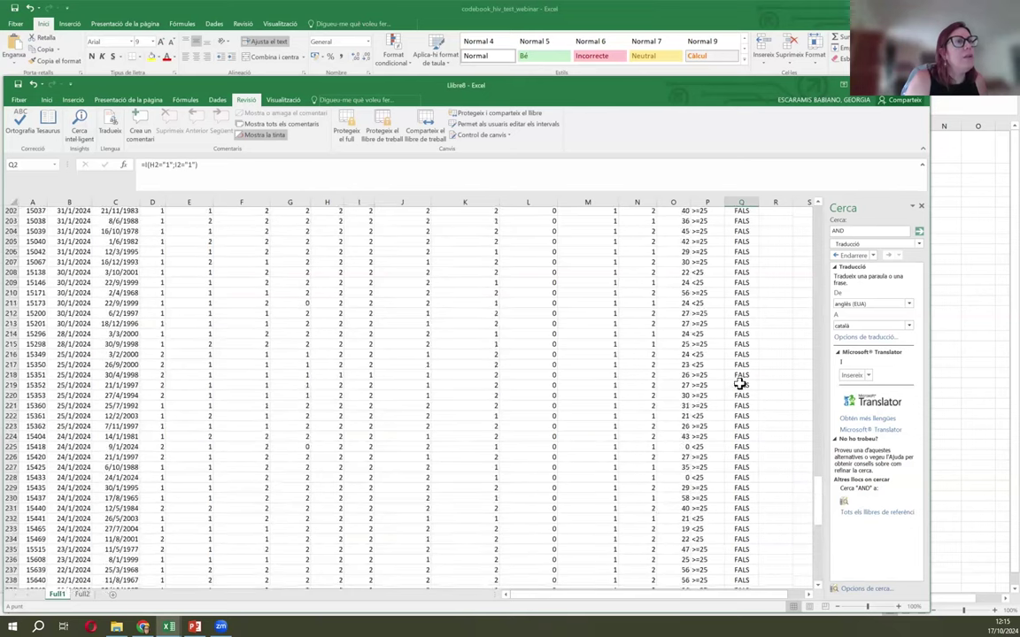
{"action": "left_click_drag", "start_coordinate": [821, 480], "coordinate": [808, 205]}
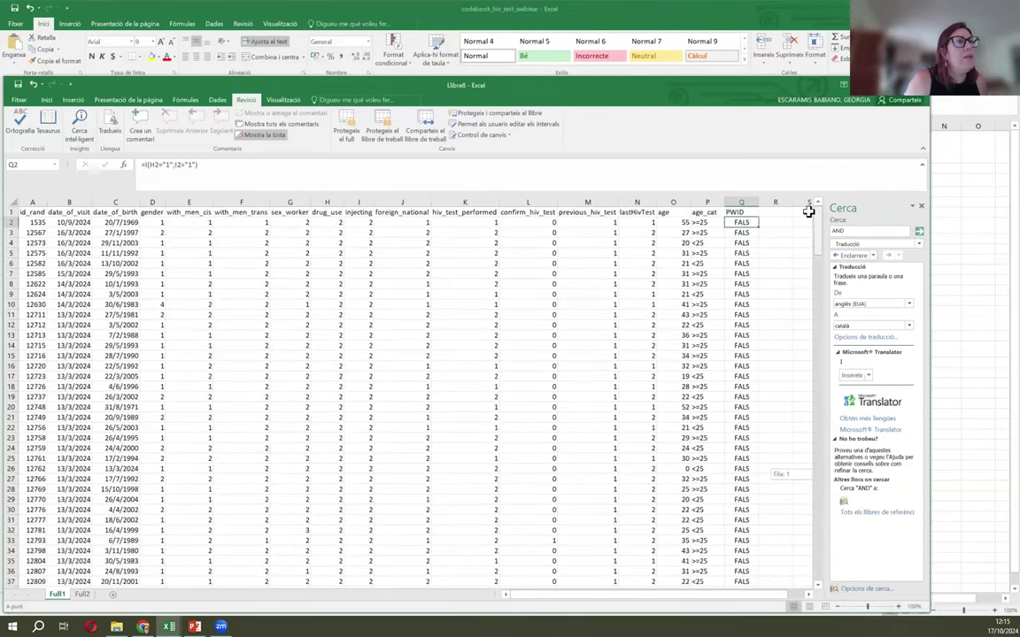
{"action": "scroll", "coordinate": [760, 372], "scroll_direction": "down", "scroll_amount": 4}
{"action": "scroll", "coordinate": [761, 373], "scroll_direction": "down", "scroll_amount": 20}
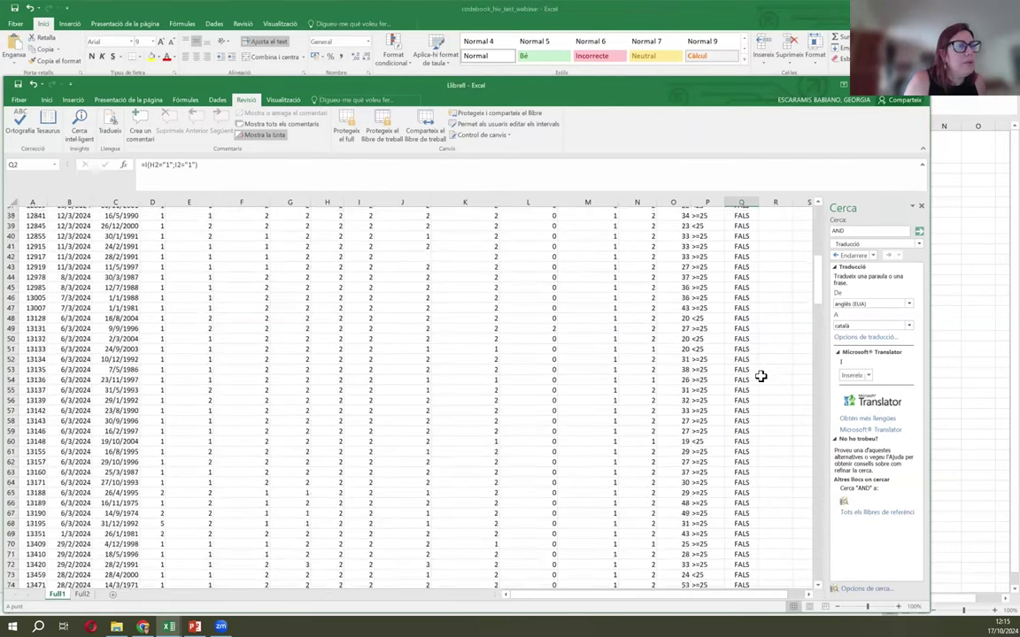
{"action": "scroll", "coordinate": [761, 381], "scroll_direction": "down", "scroll_amount": 20}
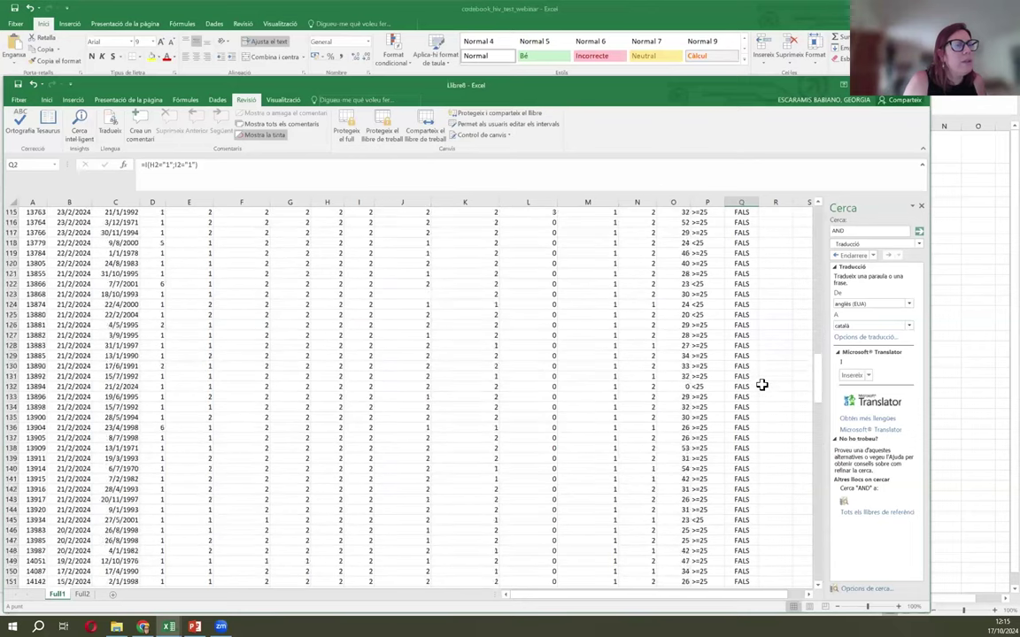
{"action": "scroll", "coordinate": [761, 394], "scroll_direction": "down", "scroll_amount": 19}
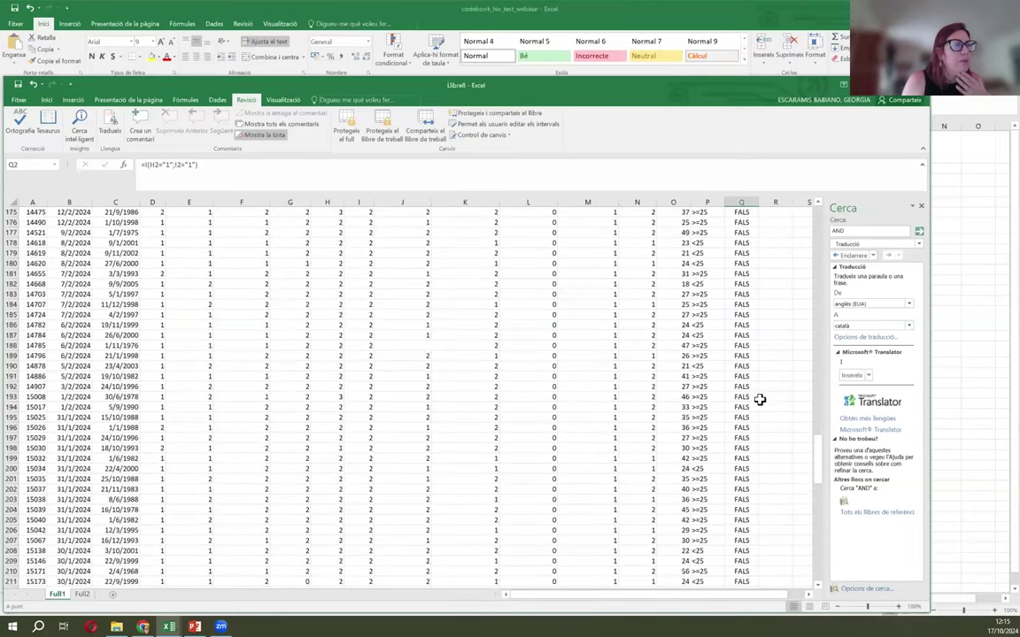
{"action": "scroll", "coordinate": [761, 408], "scroll_direction": "down", "scroll_amount": 16}
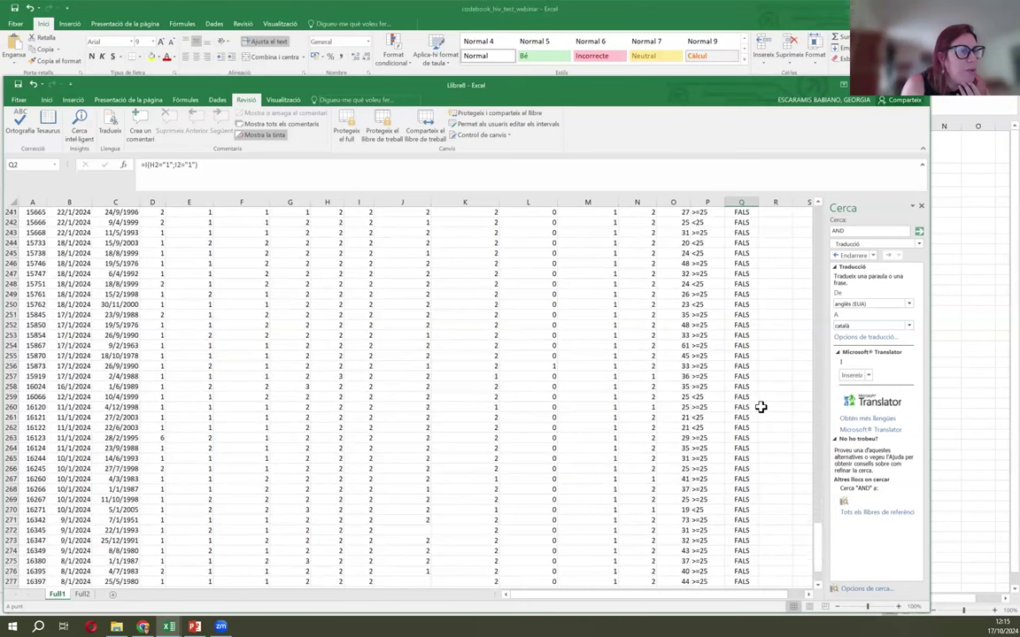
{"action": "scroll", "coordinate": [775, 447], "scroll_direction": "up", "scroll_amount": 5}
{"action": "left_click_drag", "start_coordinate": [815, 545], "coordinate": [810, 416]}
{"action": "scroll", "coordinate": [797, 410], "scroll_direction": "up", "scroll_amount": 6}
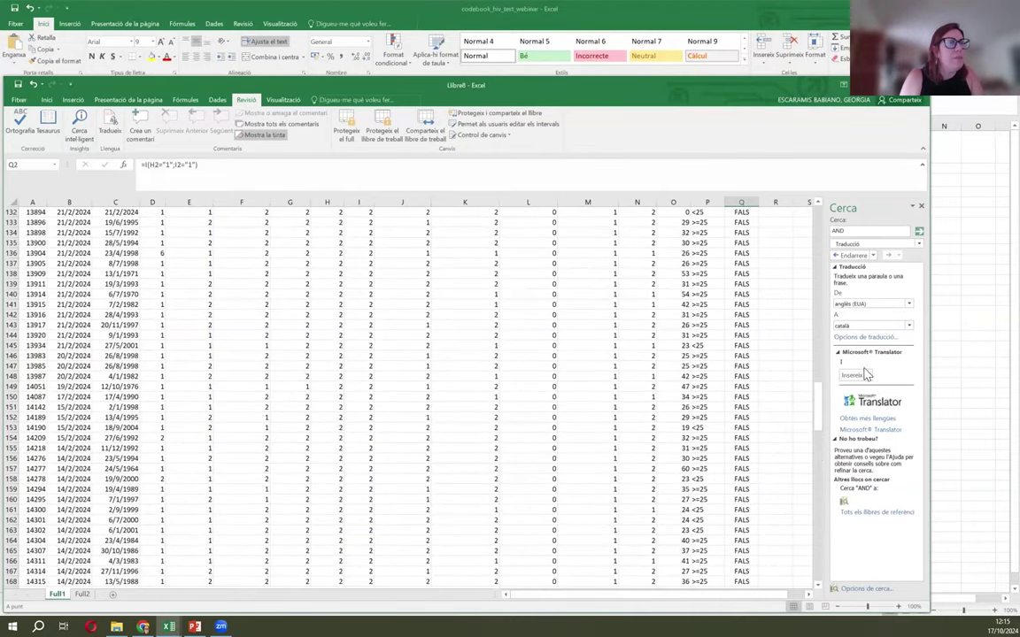
{"action": "left_click_drag", "start_coordinate": [820, 426], "coordinate": [829, 232]}
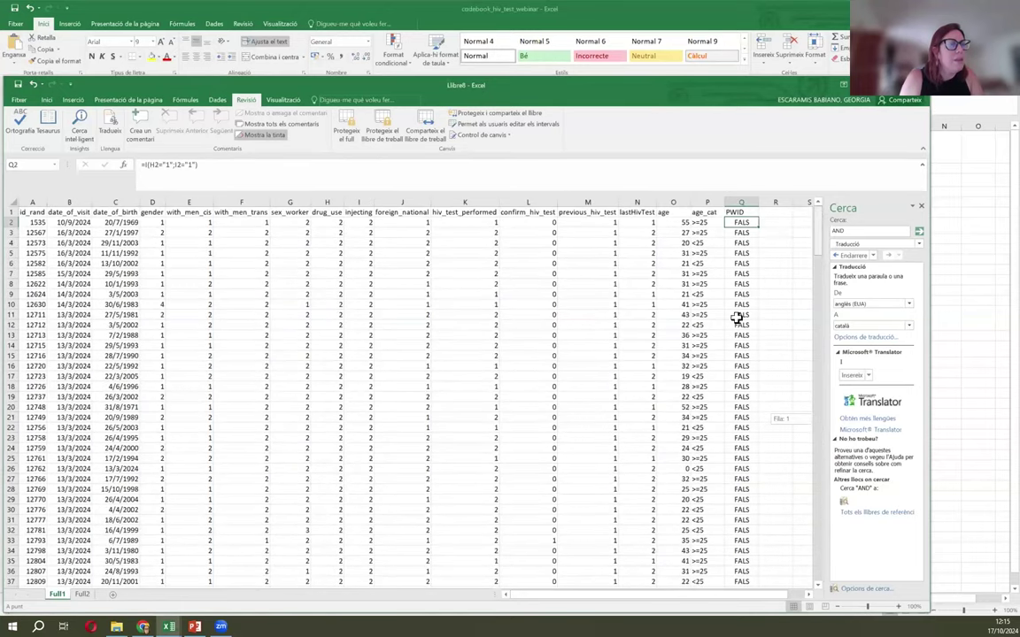
{"action": "scroll", "coordinate": [735, 376], "scroll_direction": "down", "scroll_amount": 3}
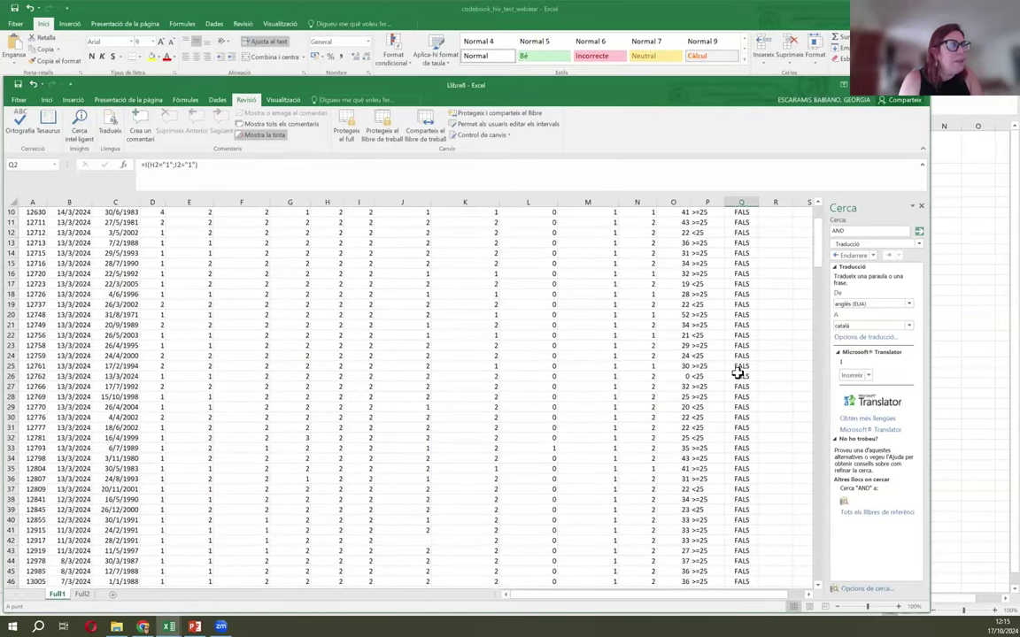
{"action": "scroll", "coordinate": [735, 372], "scroll_direction": "up", "scroll_amount": 3}
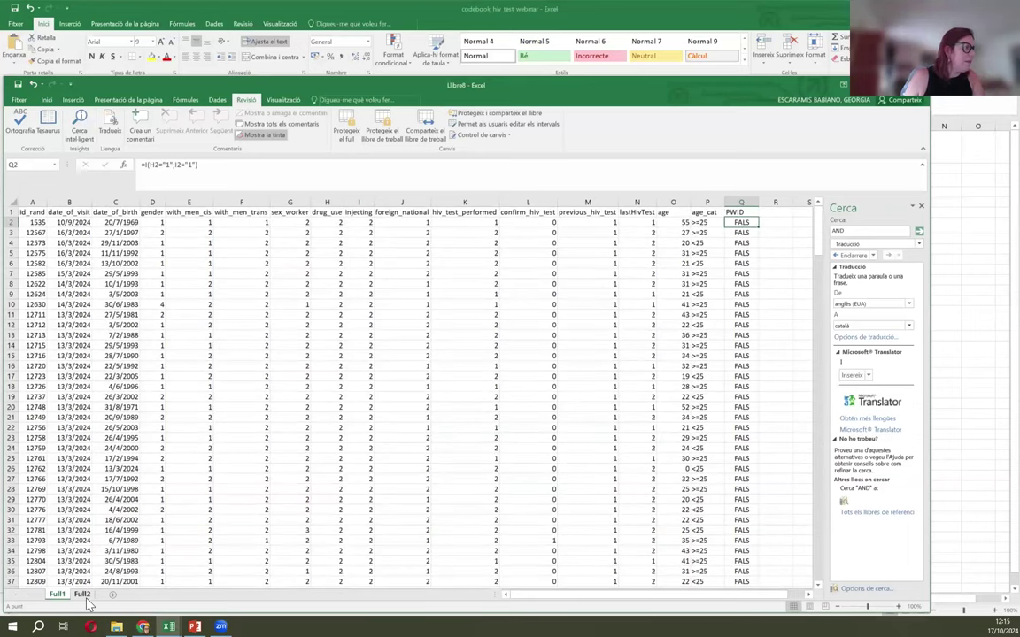
- Compare the PWID count formula on Full2 with the data rows on Full1, including row 51
{"action": "left_click", "coordinate": [82, 595]}
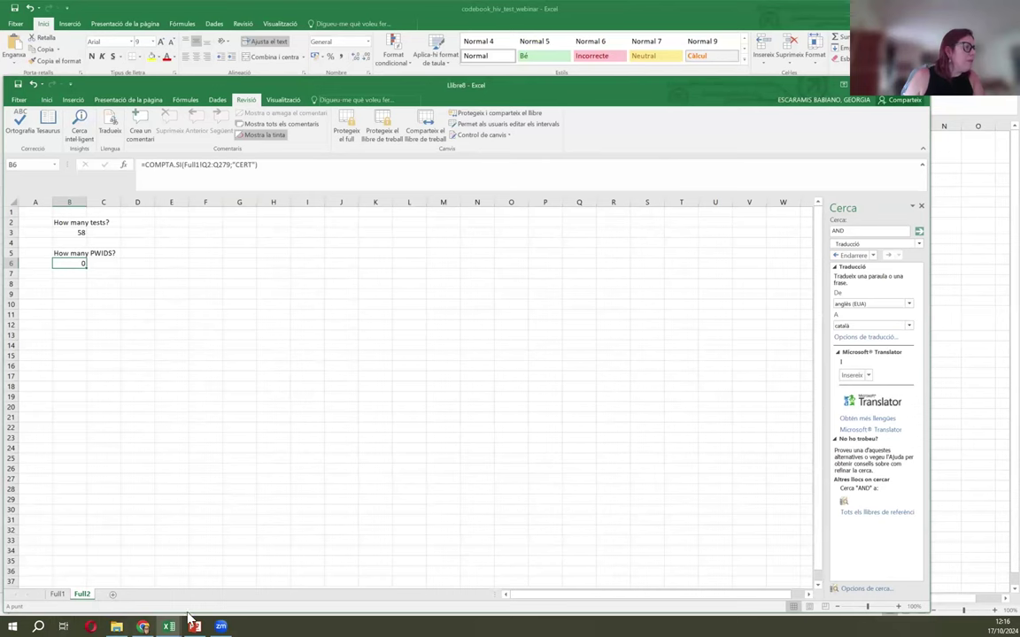
{"action": "left_click", "coordinate": [57, 595]}
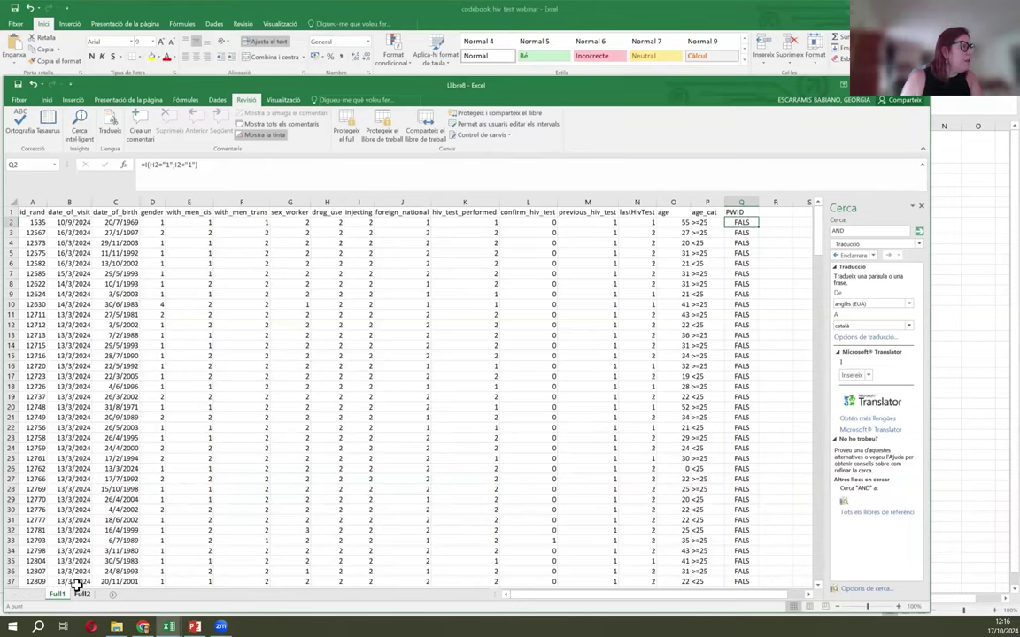
{"action": "scroll", "coordinate": [270, 432], "scroll_direction": "down", "scroll_amount": 17}
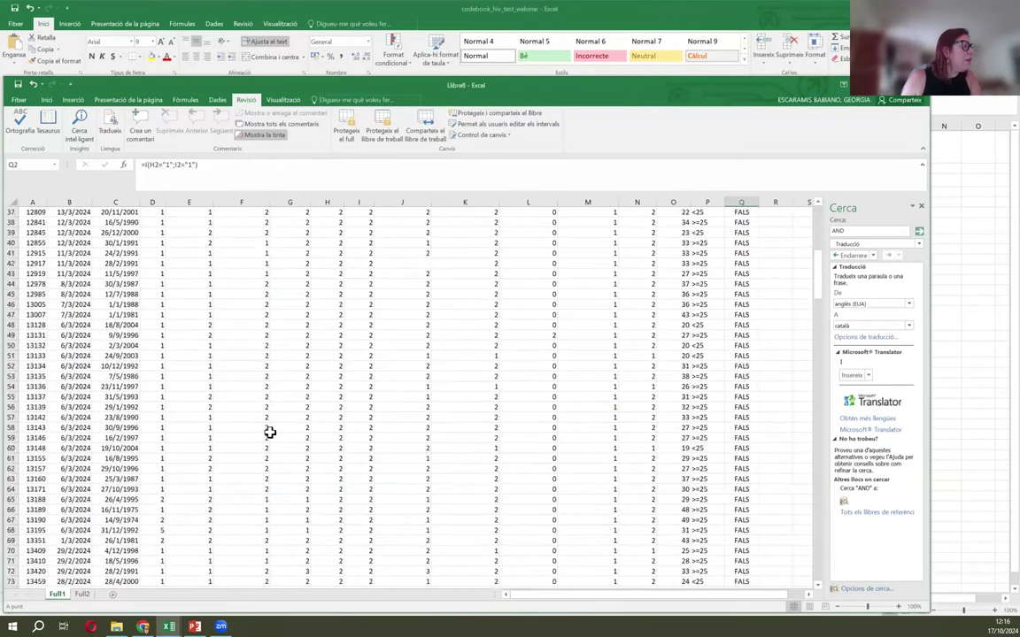
{"action": "scroll", "coordinate": [104, 528], "scroll_direction": "up", "scroll_amount": 10}
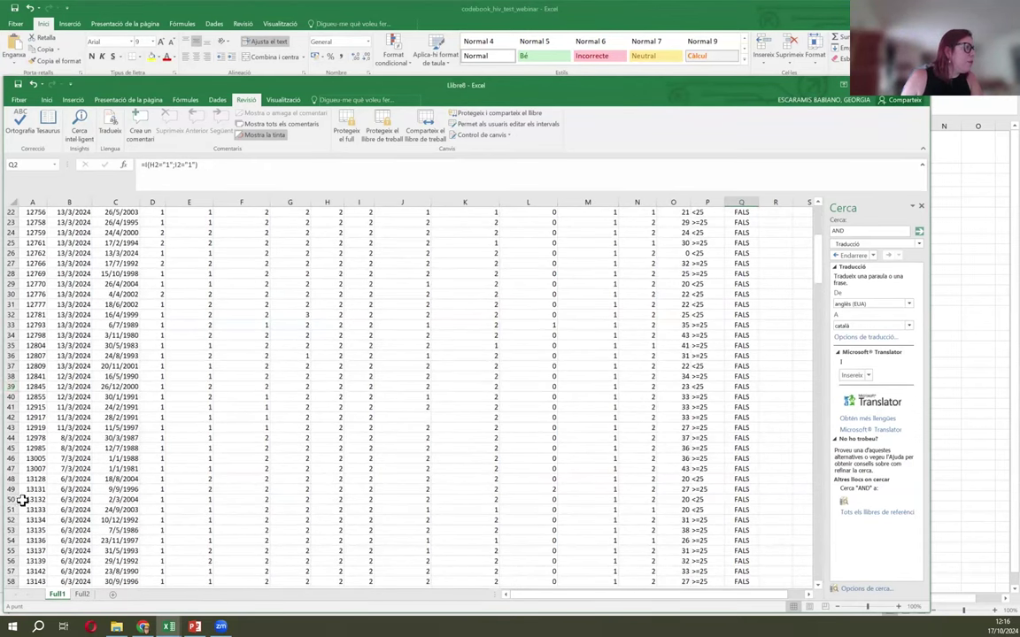
{"action": "left_click", "coordinate": [11, 510]}
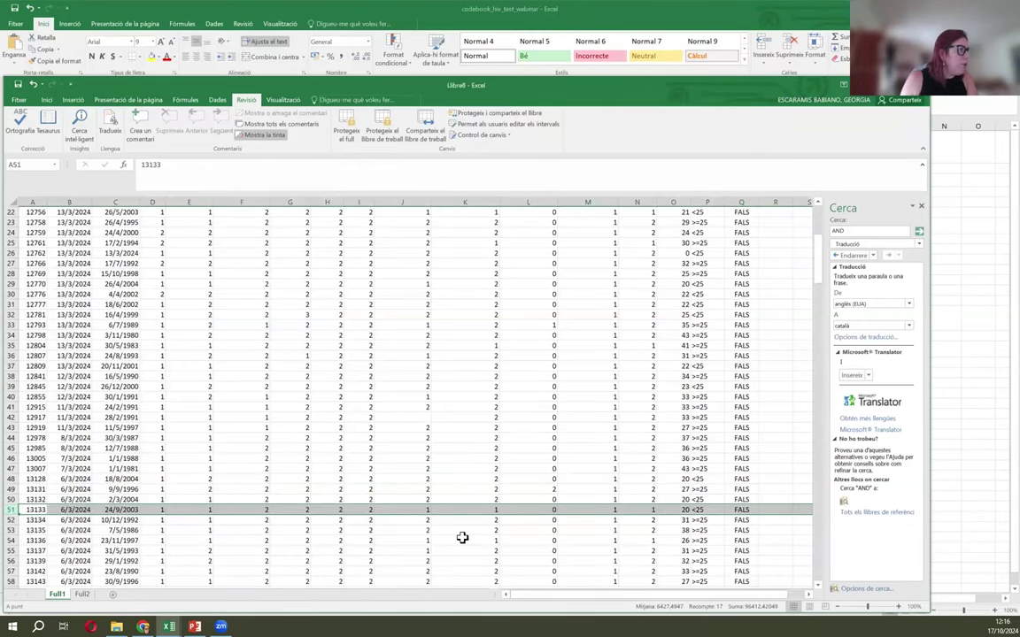
{"action": "scroll", "coordinate": [462, 538], "scroll_direction": "up", "scroll_amount": 7}
{"action": "scroll", "coordinate": [463, 537], "scroll_direction": "down", "scroll_amount": 6}
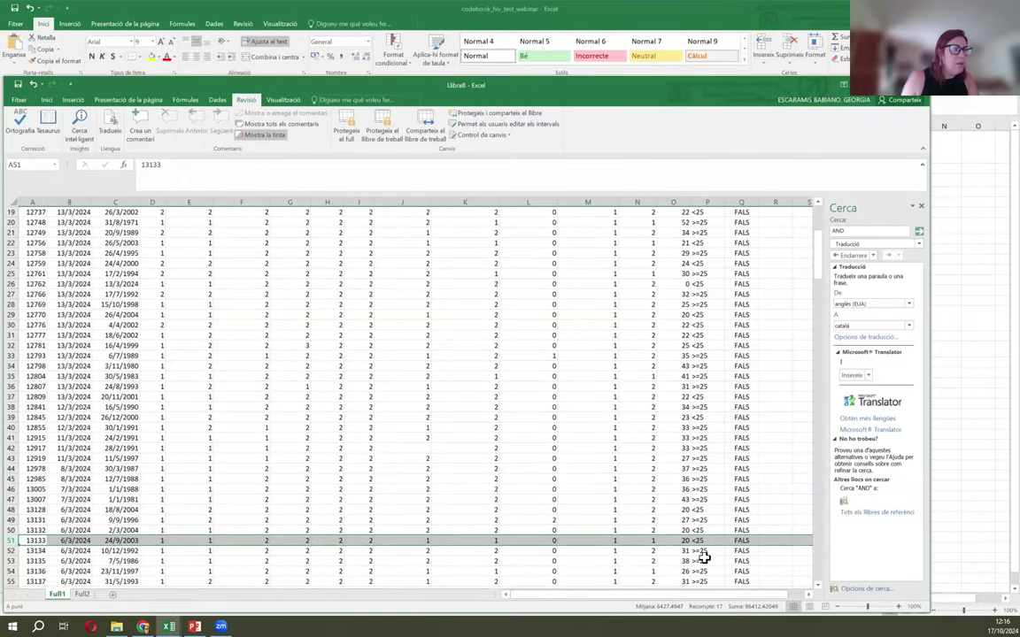
{"action": "left_click", "coordinate": [80, 595]}
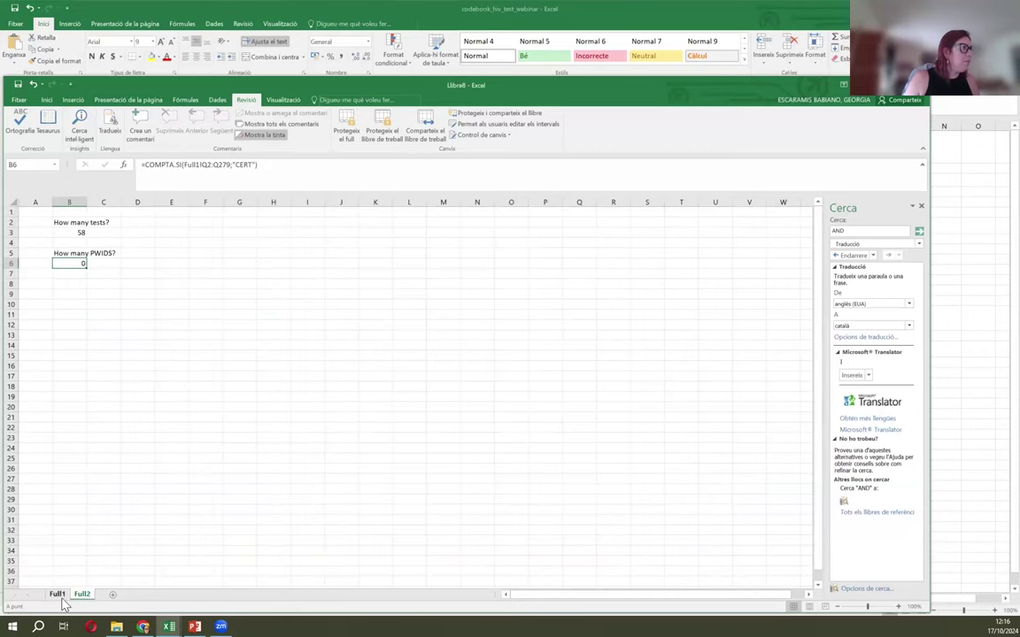
{"action": "left_click", "coordinate": [56, 595]}
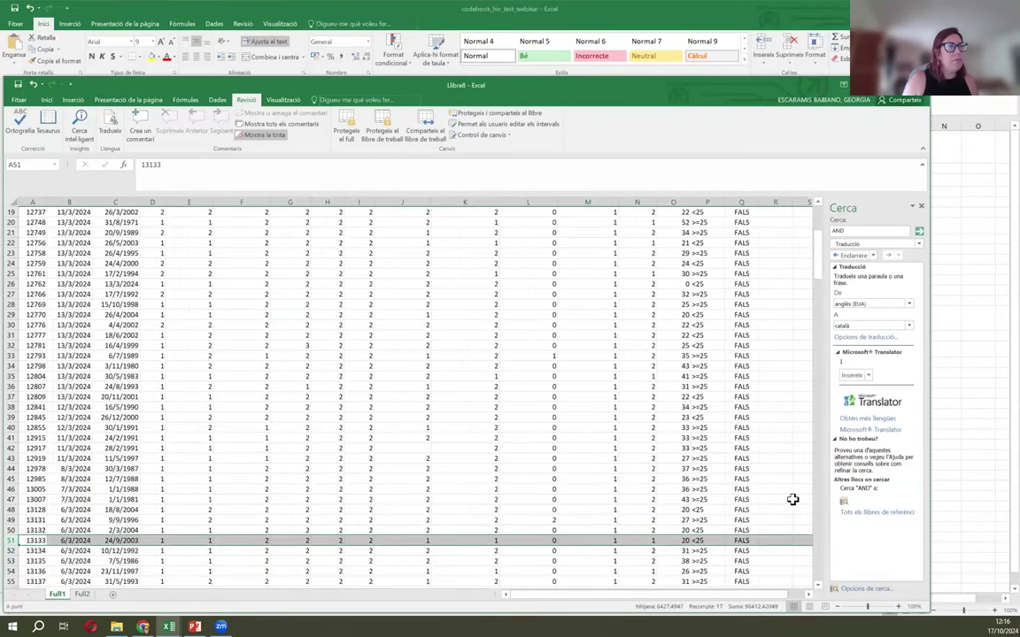
- Open the PWID formula in Q2 for editing and compare it with the =AND and Exercise 5 slides in PowerPoint
{"action": "scroll", "coordinate": [792, 500], "scroll_direction": "up", "scroll_amount": 2}
{"action": "scroll", "coordinate": [792, 499], "scroll_direction": "up", "scroll_amount": 4}
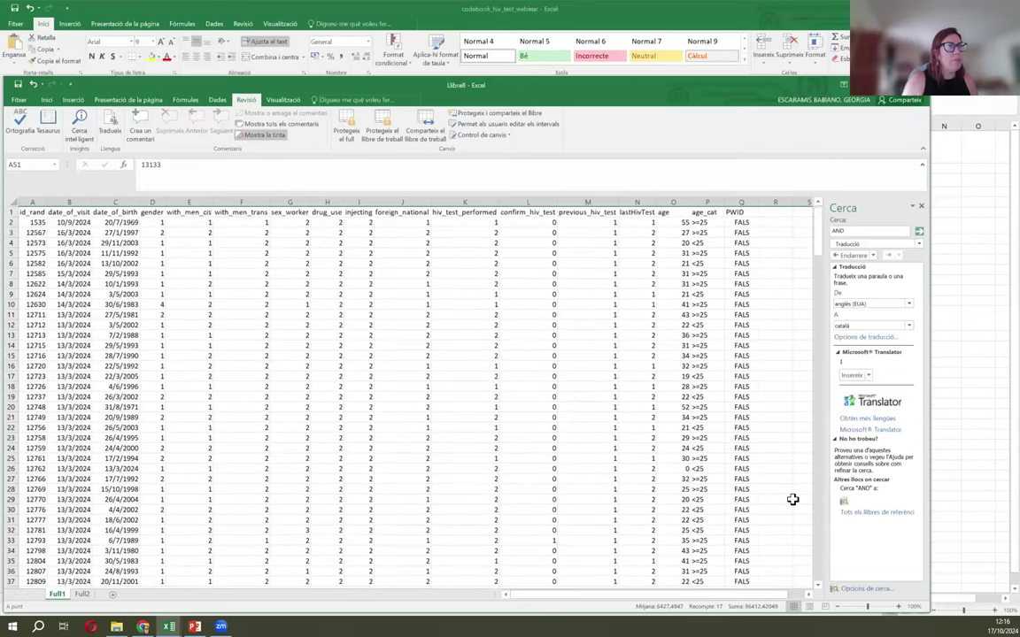
{"action": "left_click", "coordinate": [742, 221]}
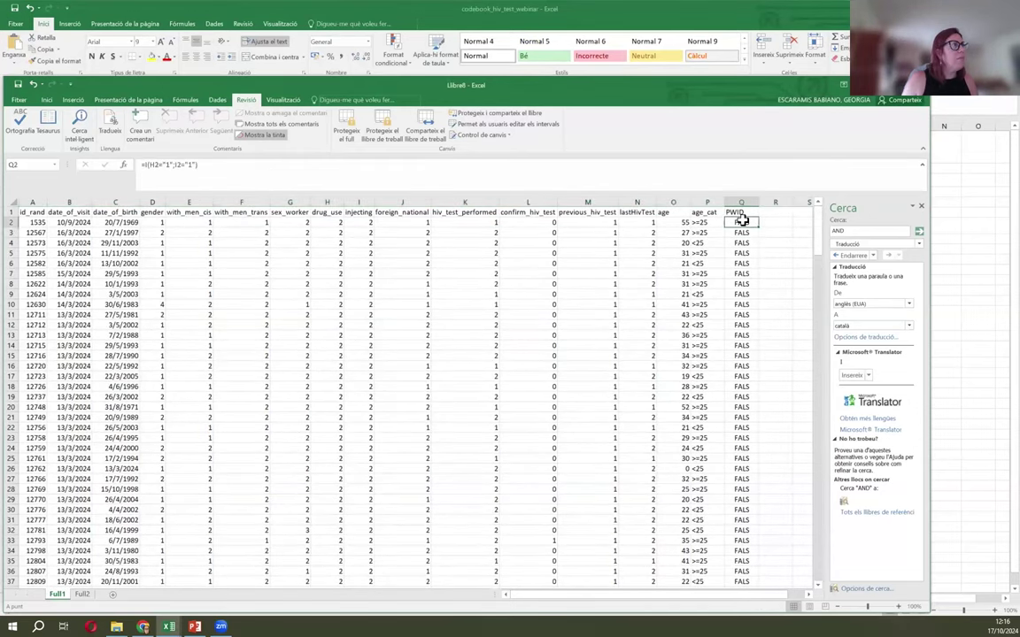
{"action": "left_click", "coordinate": [163, 167]}
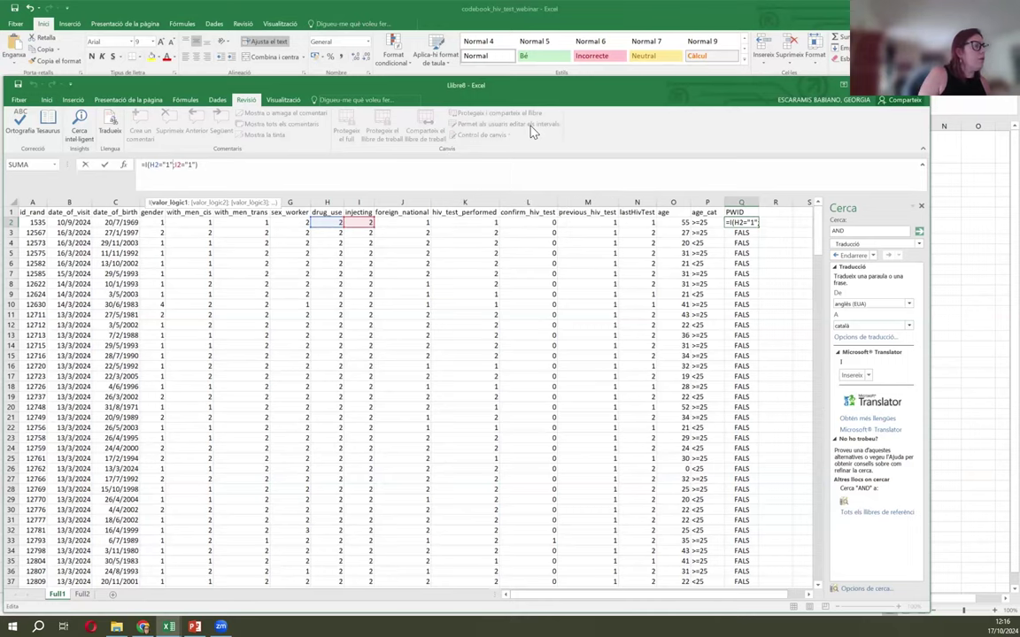
{"action": "left_click", "coordinate": [195, 627]}
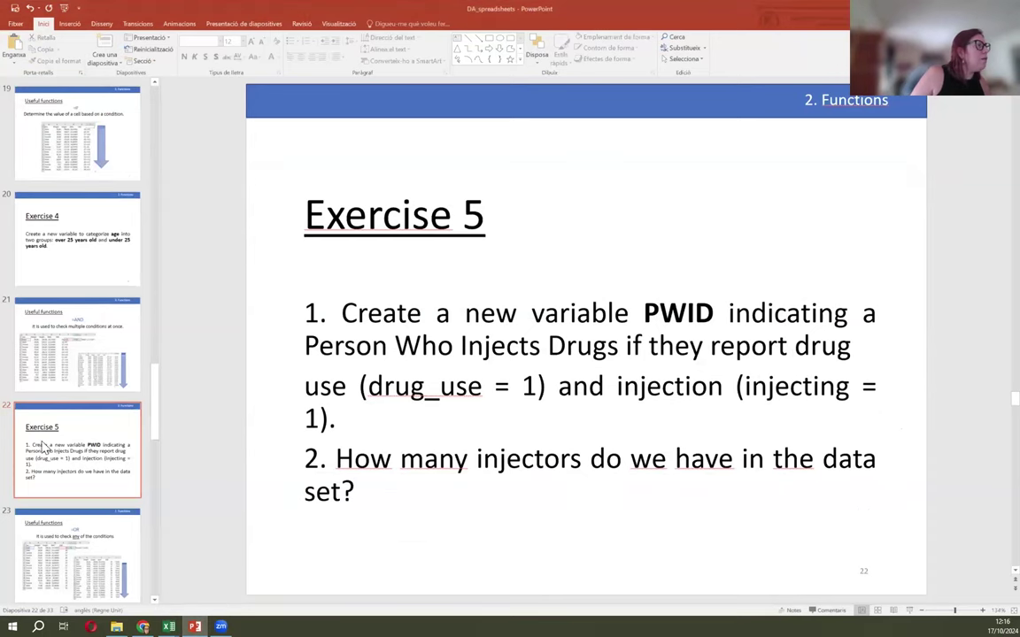
{"action": "left_click", "coordinate": [36, 339]}
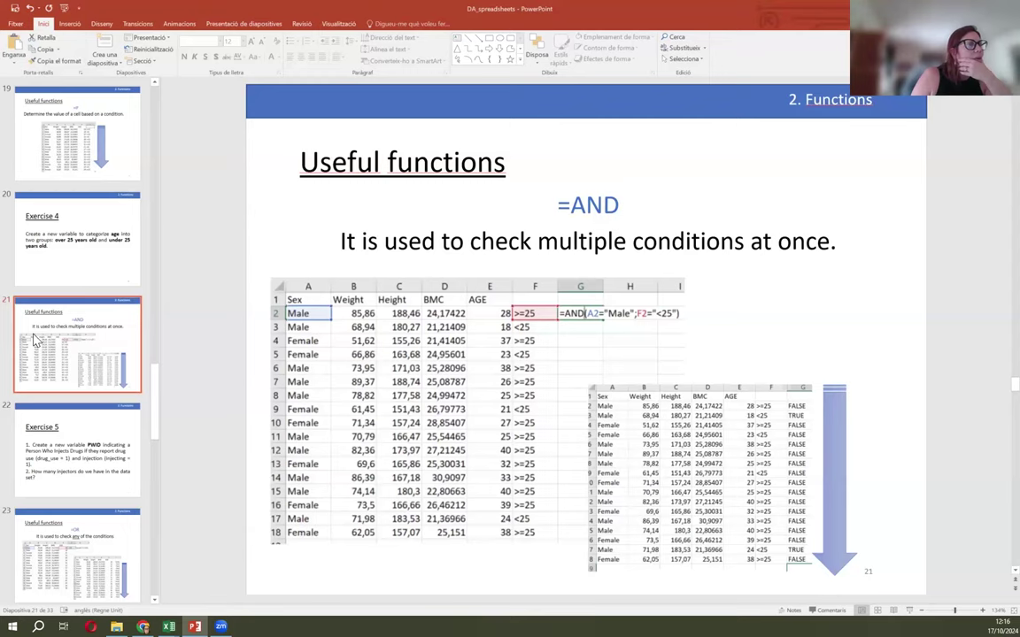
{"action": "key", "text": "Down"}
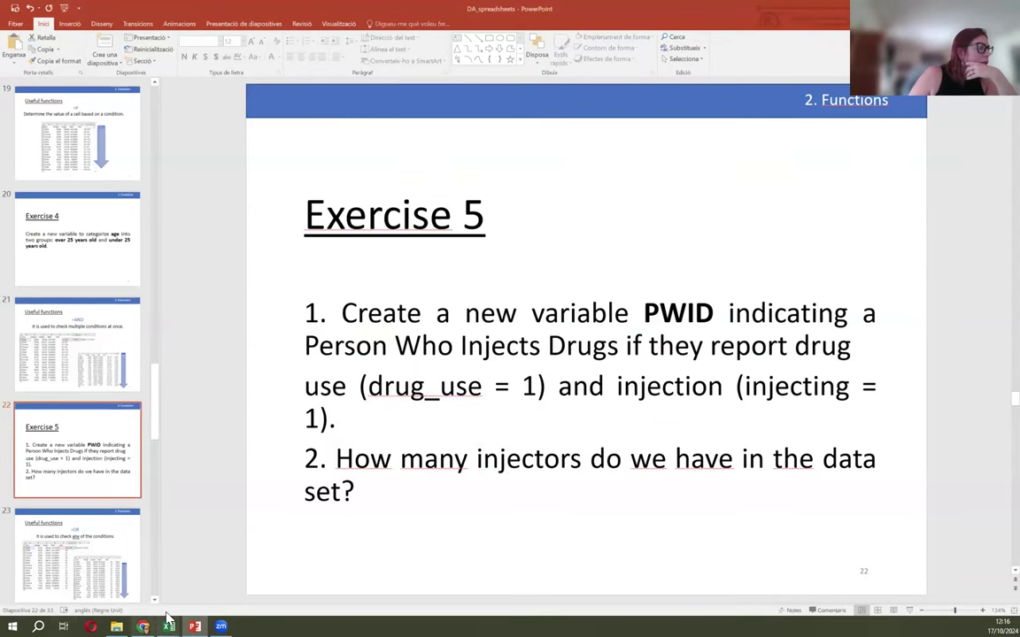
{"action": "mouse_move", "coordinate": [169, 625]}
{"action": "left_click", "coordinate": [208, 576]}
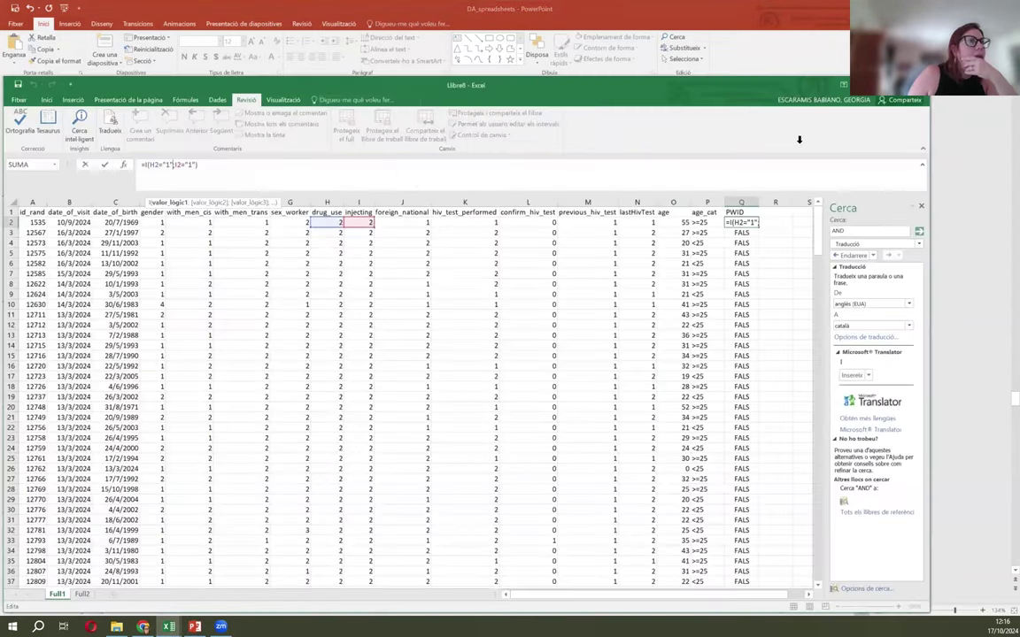
- Remove the quotation marks so Q2 reads =I(H2=1;I2=1), and fill the formula down the whole PWID column
{"action": "key", "text": "BackSpace"}
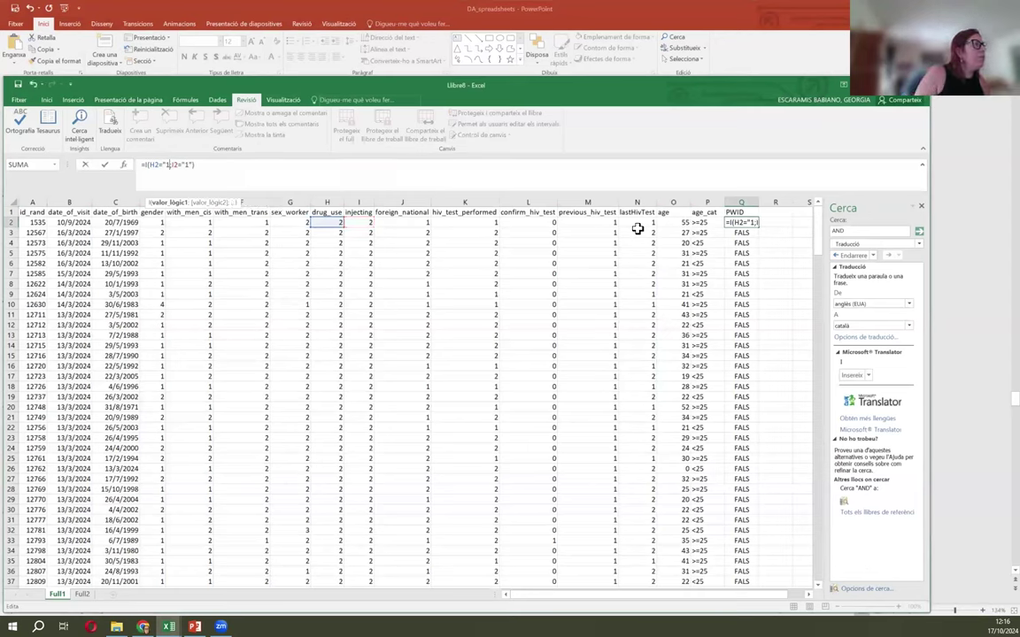
{"action": "key", "text": "BackSpace"}
{"action": "key", "text": "Right"}
{"action": "key", "text": "Right"}
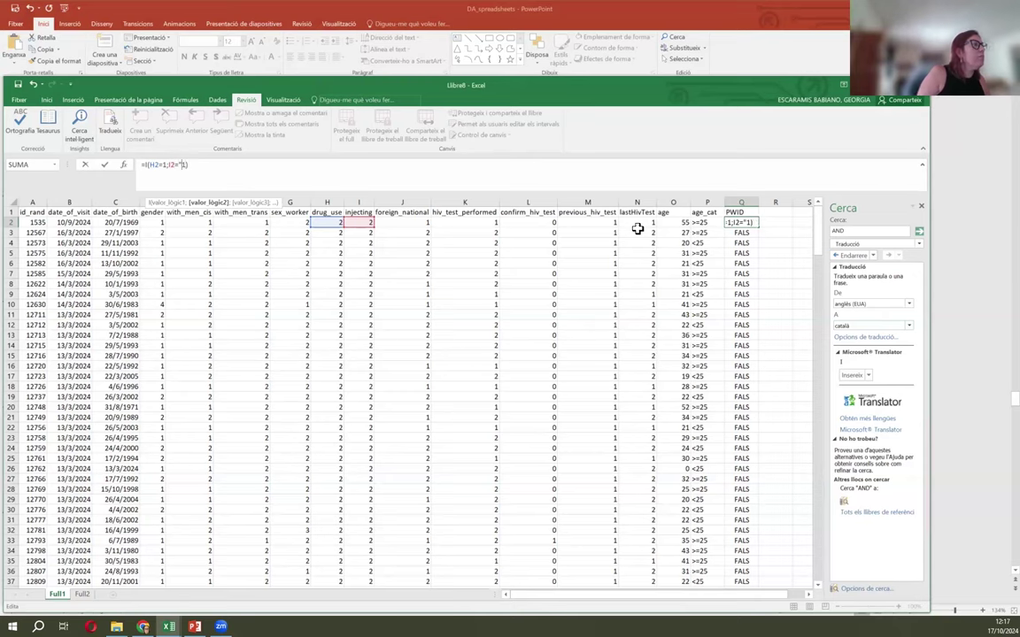
{"action": "key", "text": "ctrl+Return"}
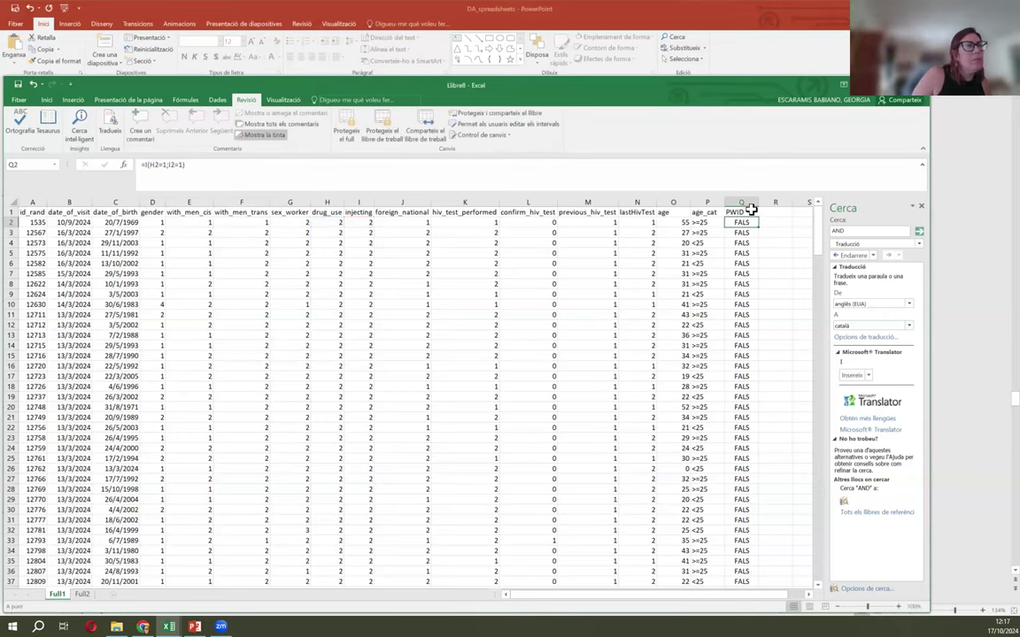
{"action": "double_click", "coordinate": [758, 228]}
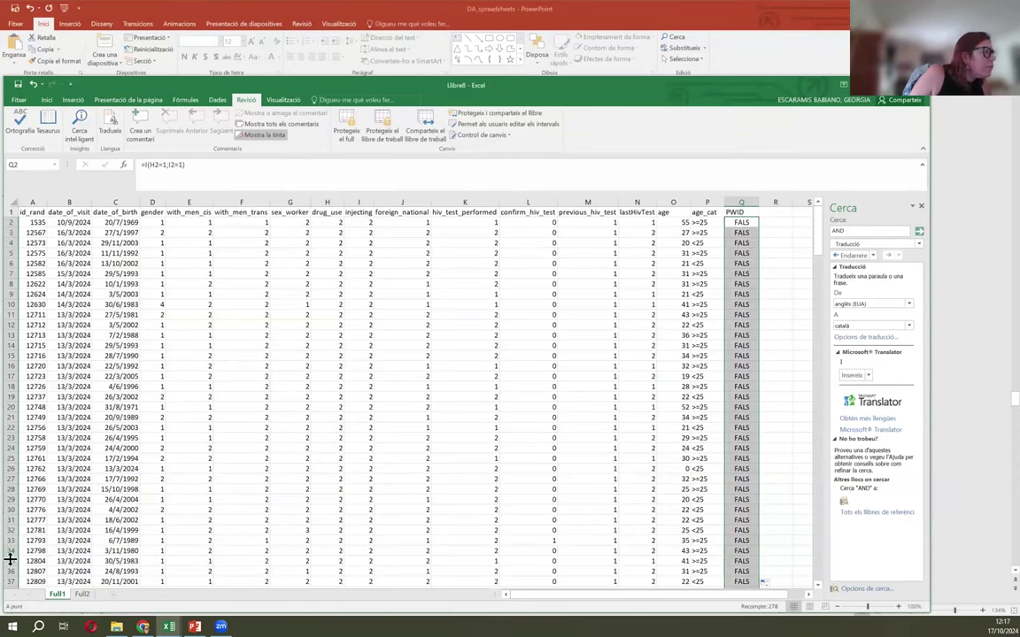
- Examine the values of row 51 on Full1 cell by cell against the column headers and its PWID result
{"action": "scroll", "coordinate": [11, 558], "scroll_direction": "down", "scroll_amount": 4}
{"action": "scroll", "coordinate": [10, 564], "scroll_direction": "down", "scroll_amount": 5}
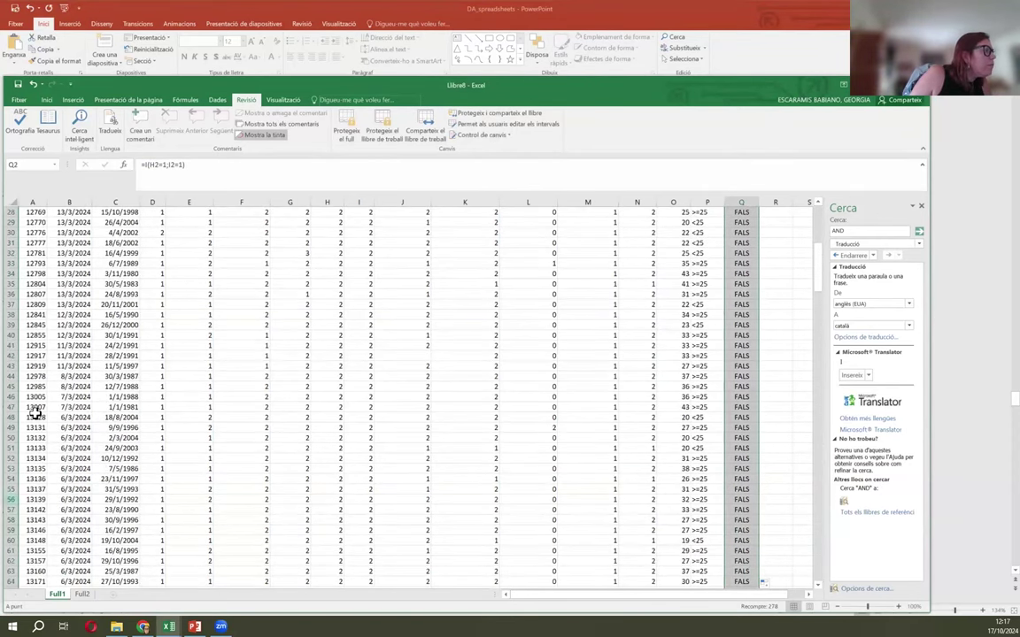
{"action": "left_click", "coordinate": [12, 447]}
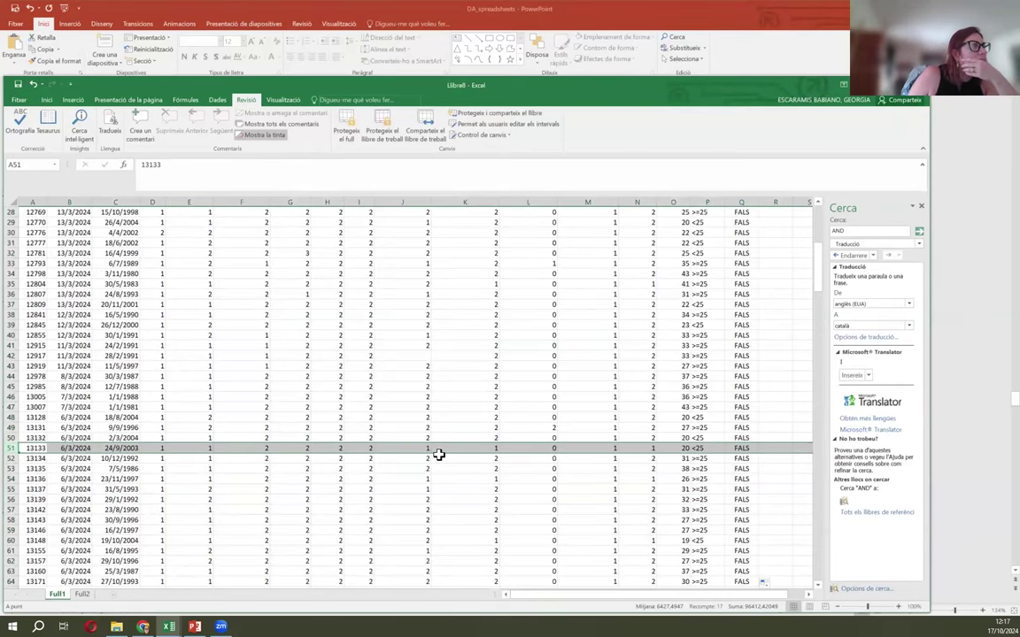
{"action": "scroll", "coordinate": [438, 454], "scroll_direction": "up", "scroll_amount": 9}
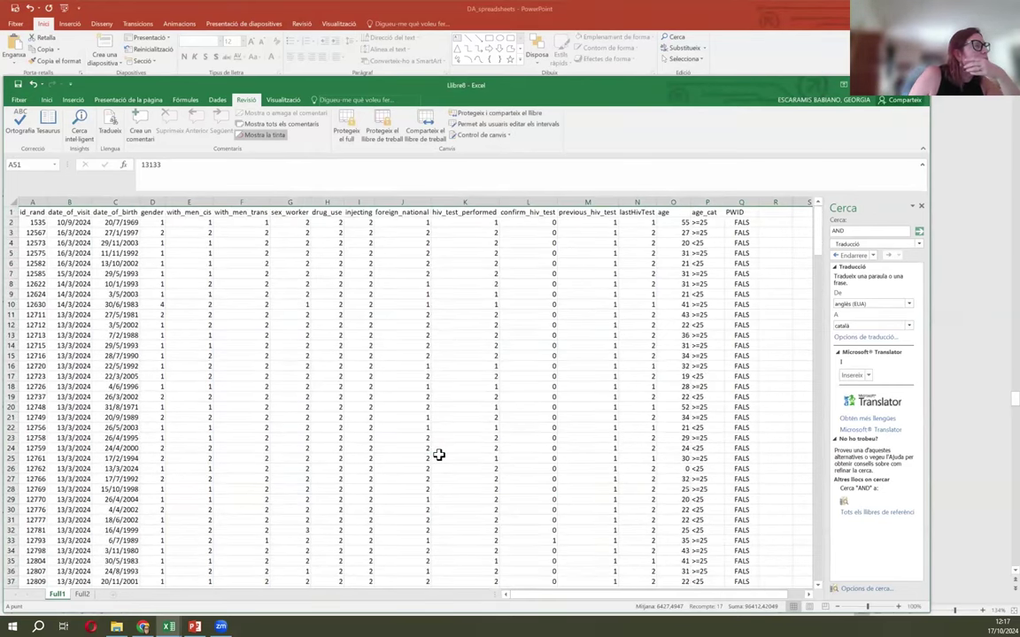
{"action": "scroll", "coordinate": [683, 500], "scroll_direction": "down", "scroll_amount": 8}
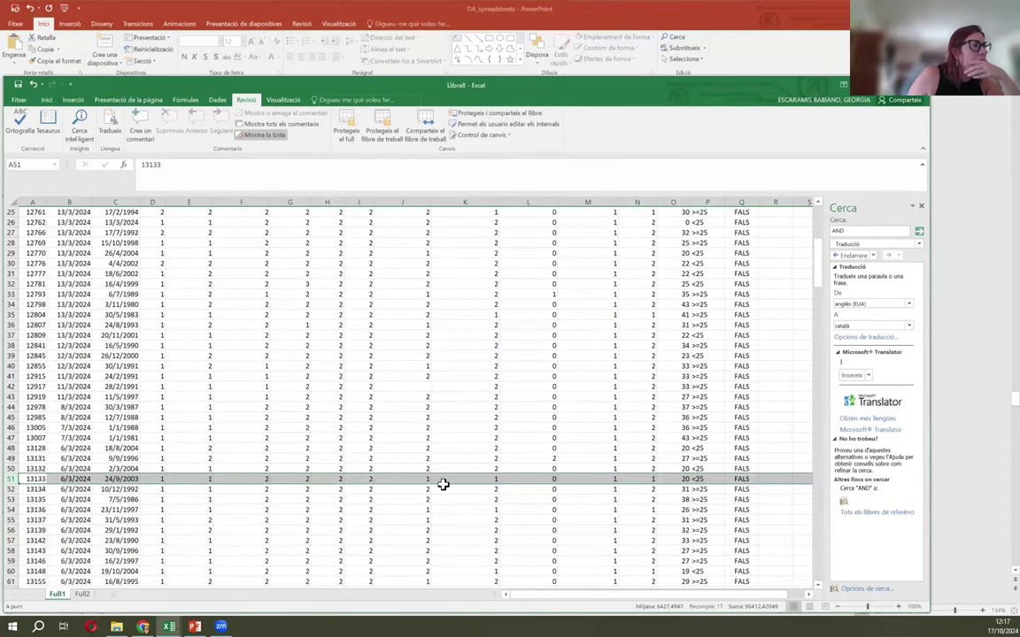
{"action": "left_click", "coordinate": [411, 479]}
{"action": "left_click", "coordinate": [463, 478]}
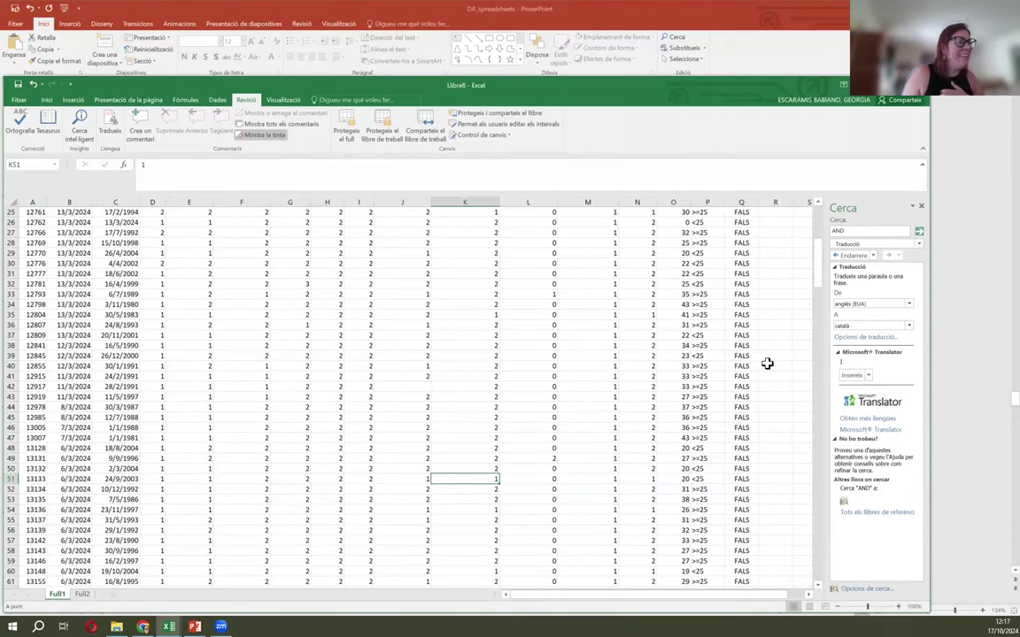
{"action": "key", "text": "Right"}
{"action": "key", "text": "Right"}
{"action": "key", "text": "Right"}
{"action": "key", "text": "Right"}
{"action": "key", "text": "Right"}
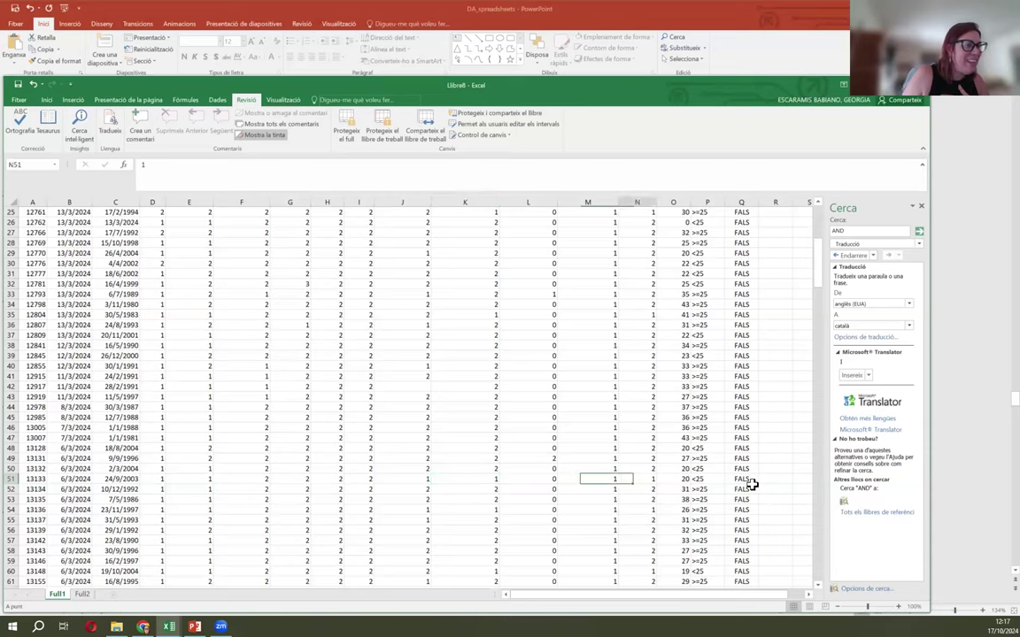
{"action": "key", "text": "Left"}
{"action": "key", "text": "Left"}
{"action": "key", "text": "Left"}
{"action": "key", "text": "Left"}
{"action": "key", "text": "Left"}
{"action": "key", "text": "Left"}
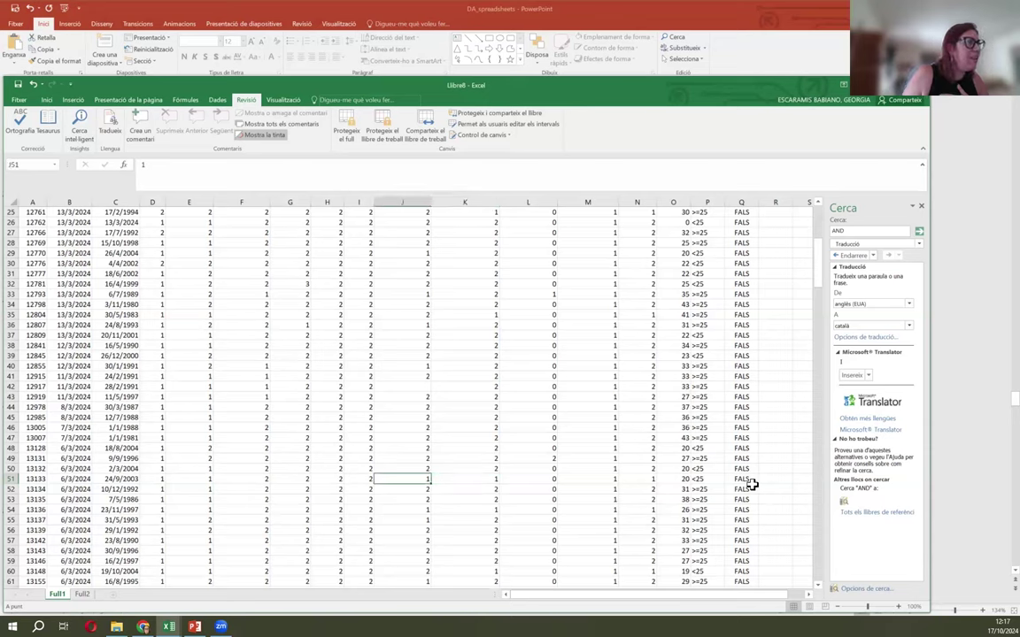
{"action": "scroll", "coordinate": [433, 390], "scroll_direction": "up", "scroll_amount": 6}
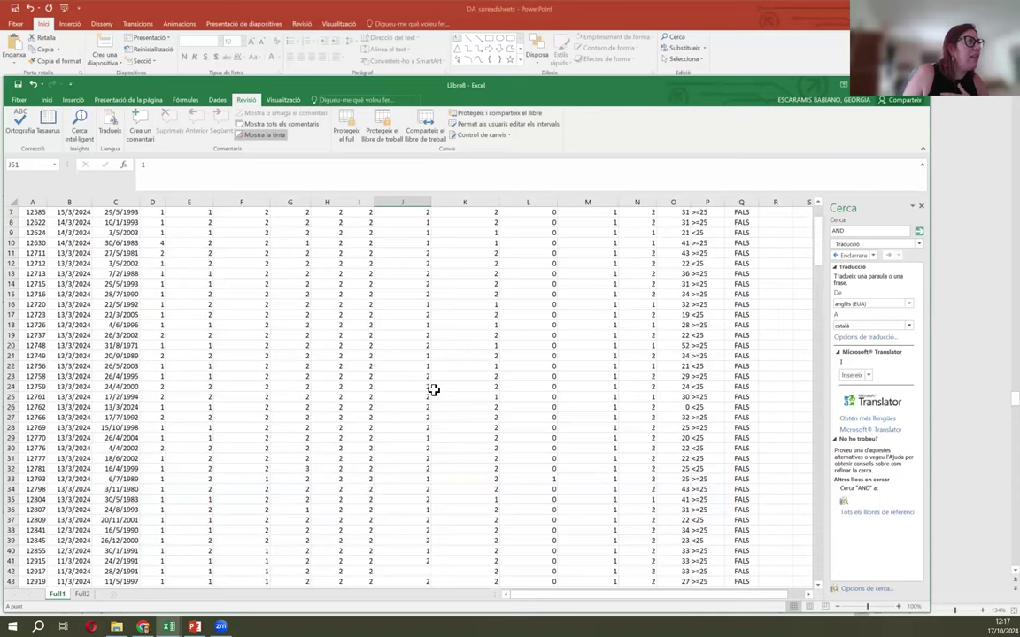
{"action": "scroll", "coordinate": [433, 389], "scroll_direction": "up", "scroll_amount": 2}
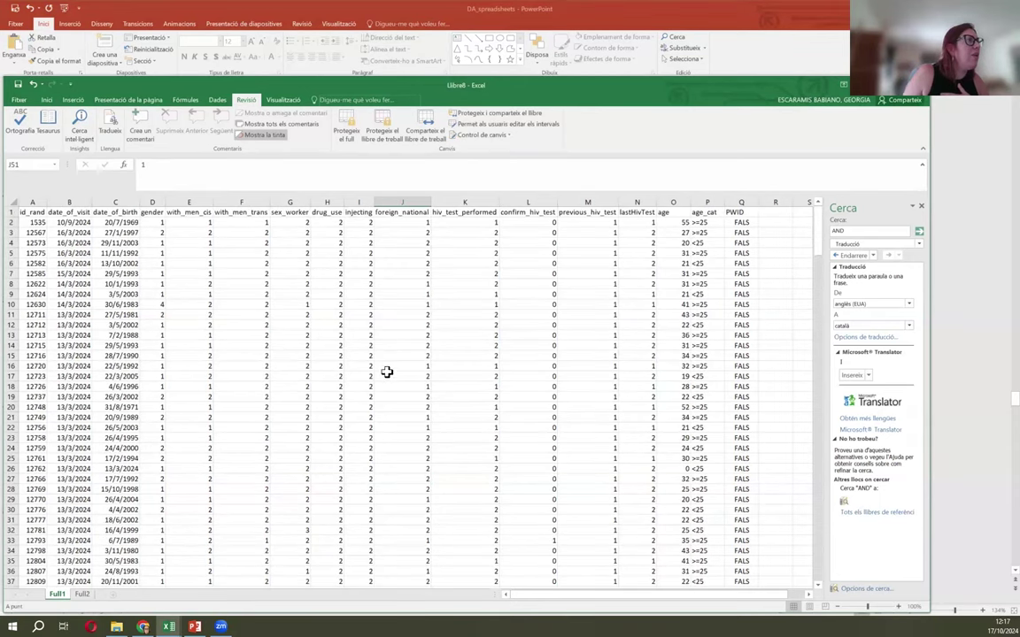
{"action": "scroll", "coordinate": [403, 518], "scroll_direction": "down", "scroll_amount": 3}
{"action": "scroll", "coordinate": [403, 517], "scroll_direction": "down", "scroll_amount": 2}
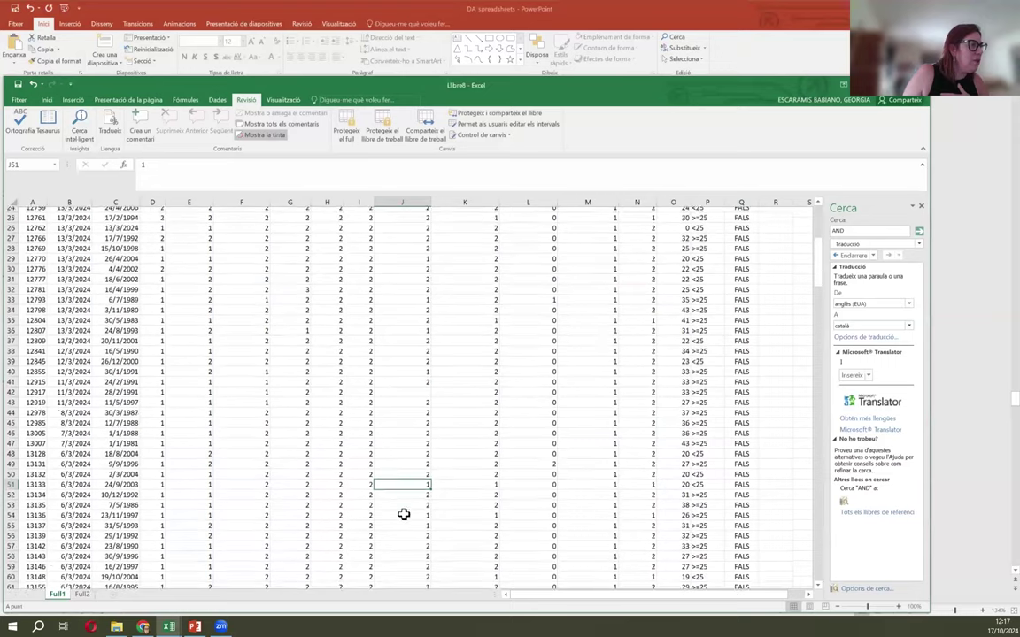
- Check the drug_use values in column H from row 51 upwards to the start of the data
{"action": "key", "text": "Left"}
{"action": "key", "text": "Left"}
{"action": "key", "text": "Up"}
{"action": "key", "text": "Up"}
{"action": "key", "text": "Up"}
{"action": "key", "text": "Up"}
{"action": "key", "text": "Up"}
{"action": "key", "text": "Up"}
{"action": "key", "text": "Up"}
{"action": "key", "text": "Up"}
{"action": "key", "text": "Up"}
{"action": "key", "text": "Up"}
{"action": "key", "text": "Up"}
{"action": "key", "text": "Up"}
{"action": "key", "text": "Up"}
{"action": "key", "text": "Up"}
{"action": "key", "text": "Up"}
{"action": "key", "text": "Up"}
{"action": "key", "text": "Up"}
{"action": "key", "text": "Up"}
{"action": "key", "text": "Up"}
{"action": "key", "text": "Up"}
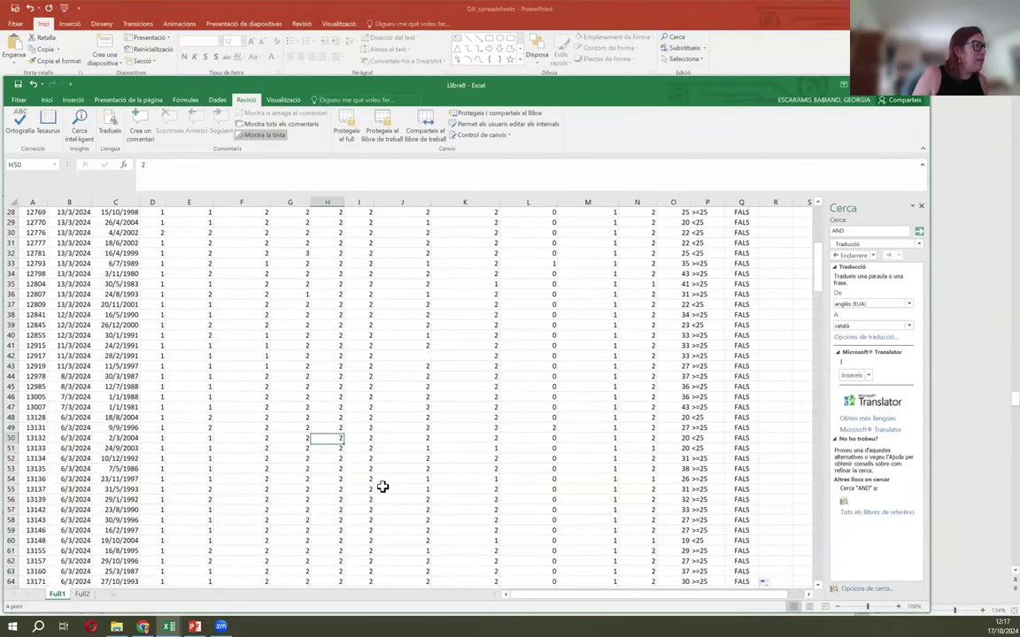
{"action": "key", "text": "Up"}
{"action": "key", "text": "Up"}
{"action": "key", "text": "Up"}
{"action": "key", "text": "Up"}
{"action": "key", "text": "Up"}
{"action": "key", "text": "Up"}
{"action": "key", "text": "Up"}
{"action": "key", "text": "Up"}
{"action": "key", "text": "Up"}
{"action": "key", "text": "Up"}
{"action": "key", "text": "Up"}
{"action": "key", "text": "Up"}
{"action": "key", "text": "Up"}
{"action": "key", "text": "Up"}
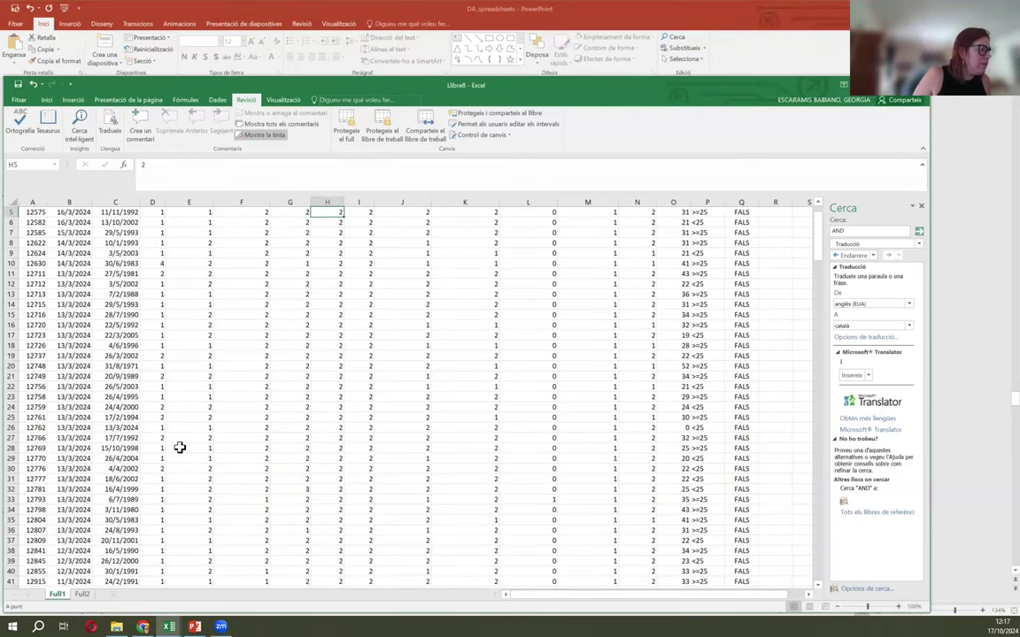
- Search the rest of the PWID column for a row marked CERT and highlight row 218 to examine its values
{"action": "scroll", "coordinate": [181, 449], "scroll_direction": "down", "scroll_amount": 20}
{"action": "scroll", "coordinate": [186, 451], "scroll_direction": "down", "scroll_amount": 20}
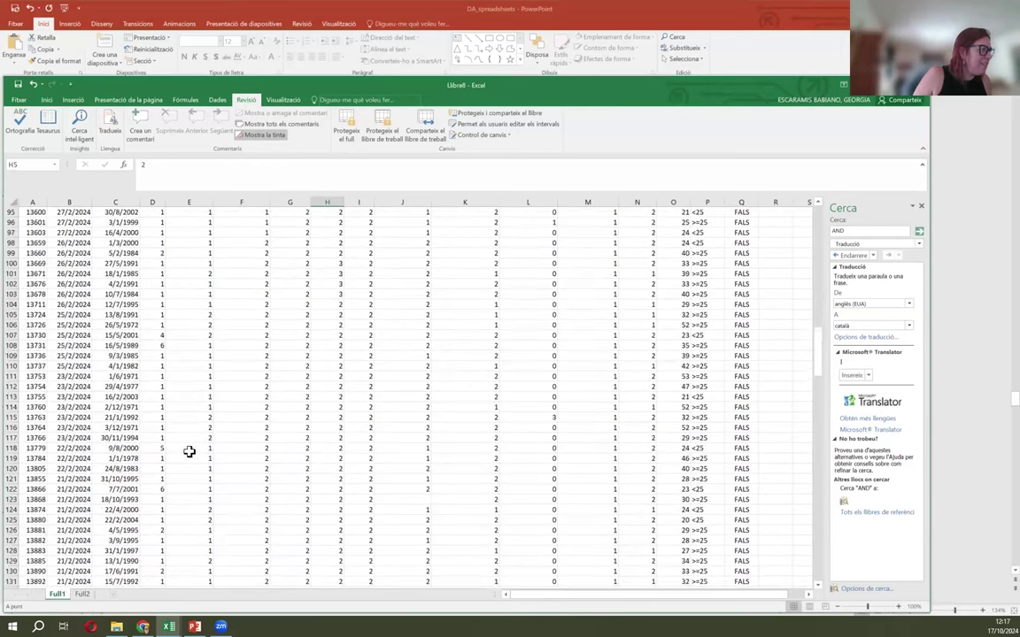
{"action": "scroll", "coordinate": [188, 452], "scroll_direction": "down", "scroll_amount": 2}
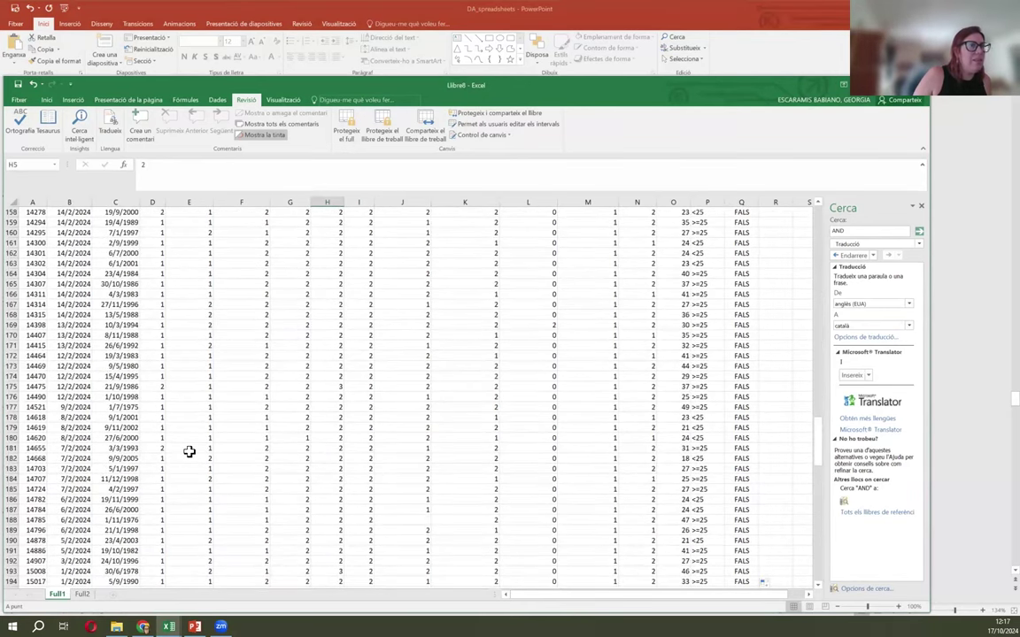
{"action": "scroll", "coordinate": [189, 452], "scroll_direction": "down", "scroll_amount": 12}
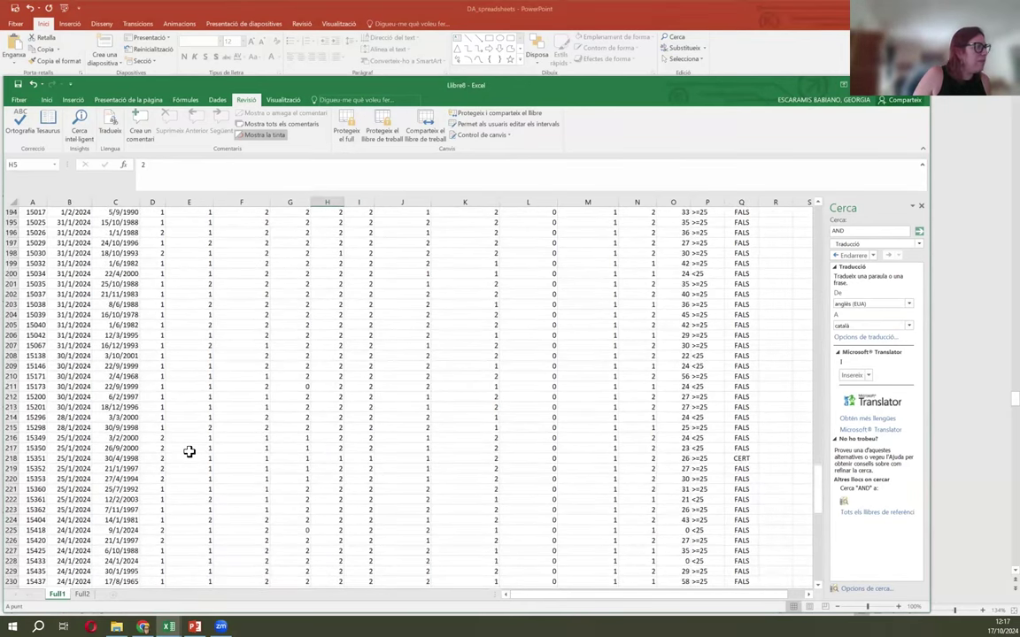
{"action": "scroll", "coordinate": [189, 451], "scroll_direction": "down", "scroll_amount": 1}
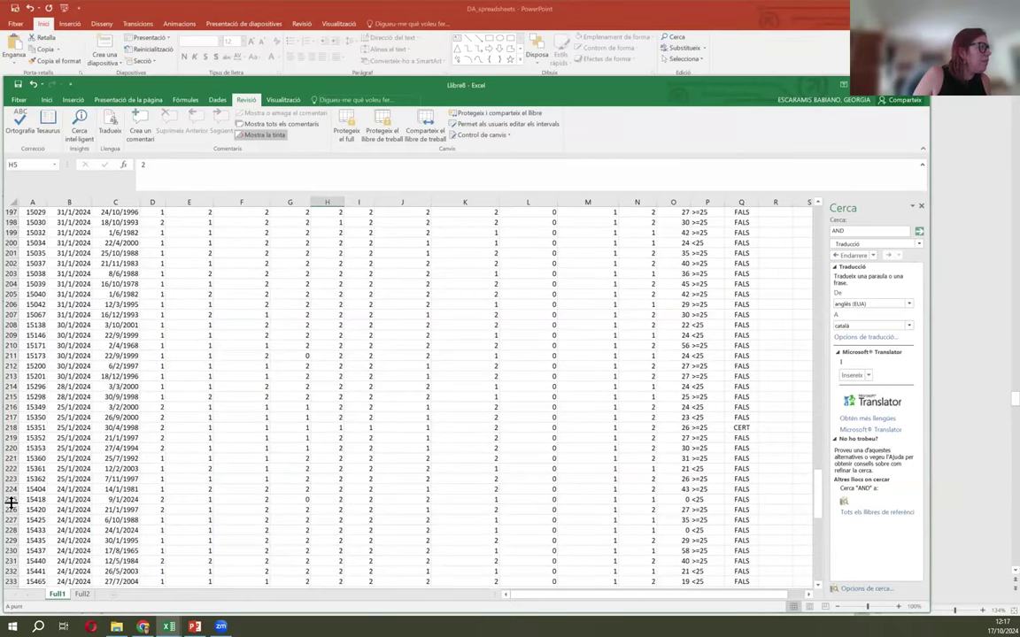
{"action": "left_click", "coordinate": [10, 428]}
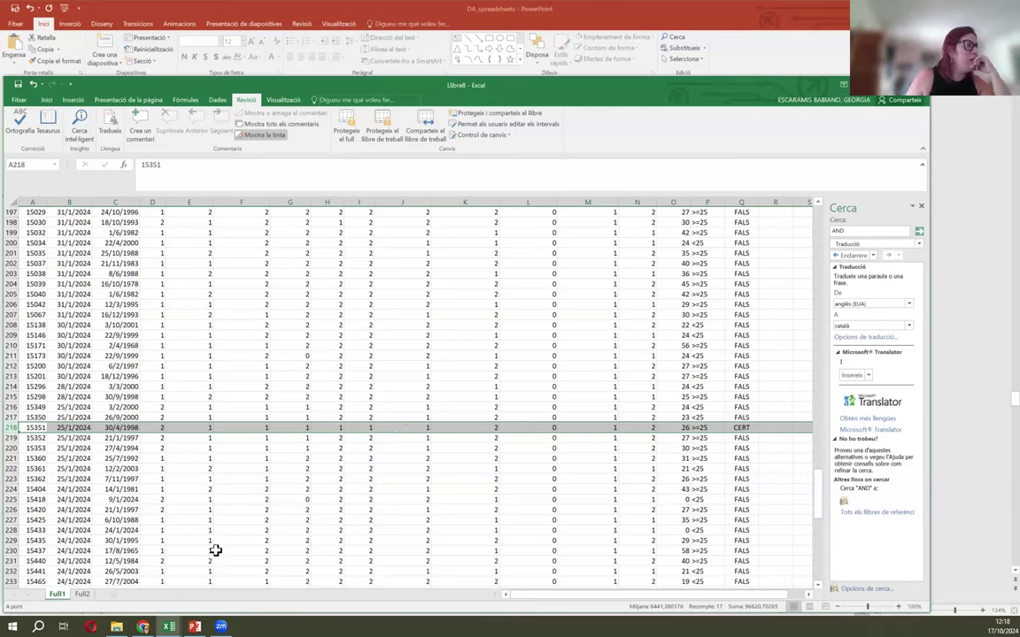
- Review the range and the "CERT" criterion of the PWID count formula in B6 on Full2, and return to the Exercise 5 slide in PowerPoint
{"action": "left_click", "coordinate": [82, 595]}
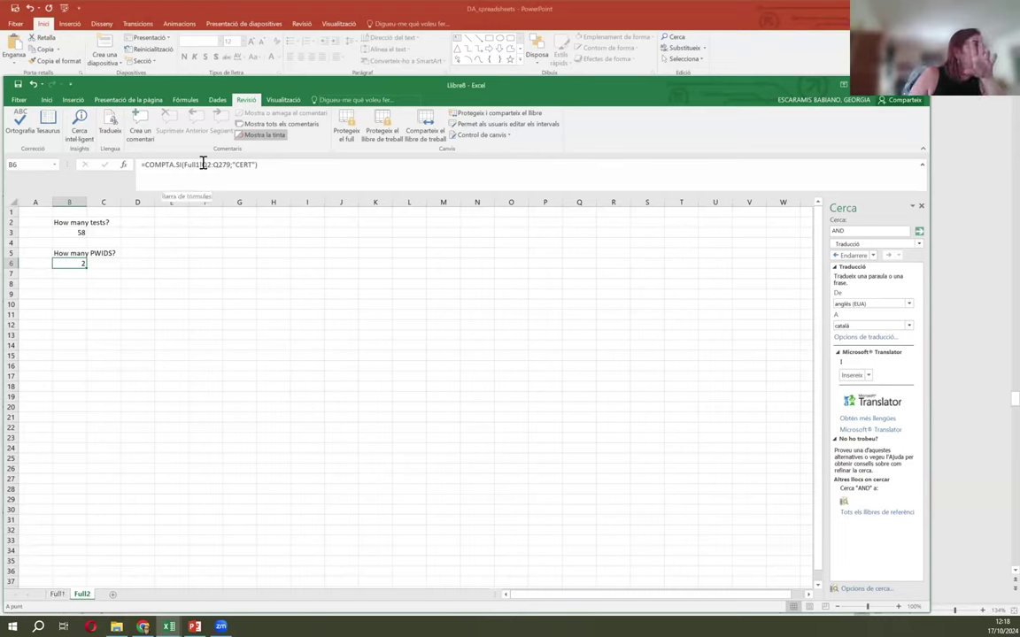
{"action": "left_click_drag", "start_coordinate": [203, 165], "coordinate": [229, 164]}
{"action": "left_click", "coordinate": [246, 165]}
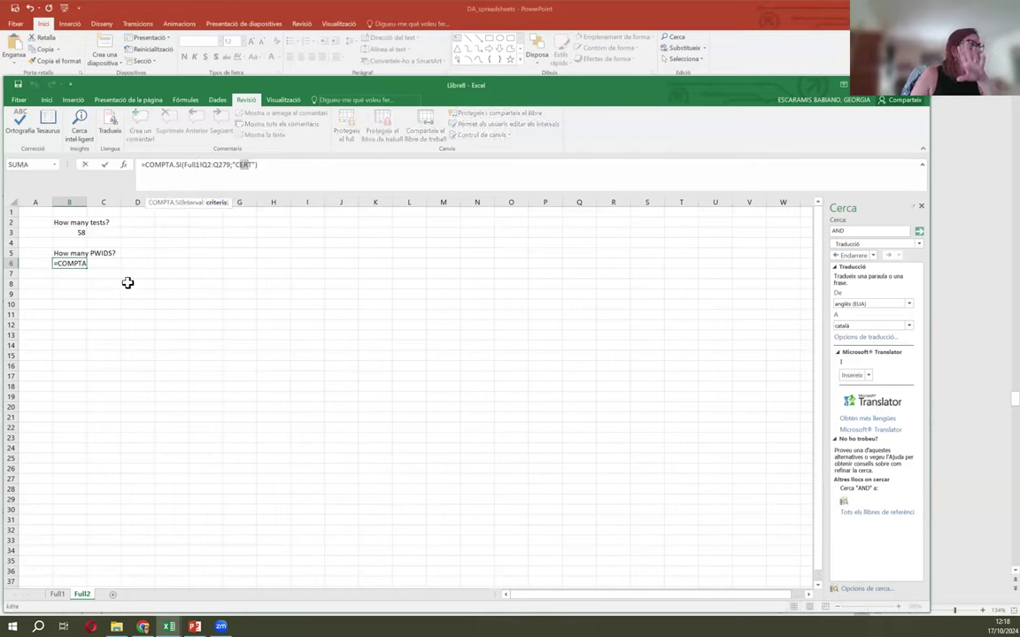
{"action": "key", "text": "Return"}
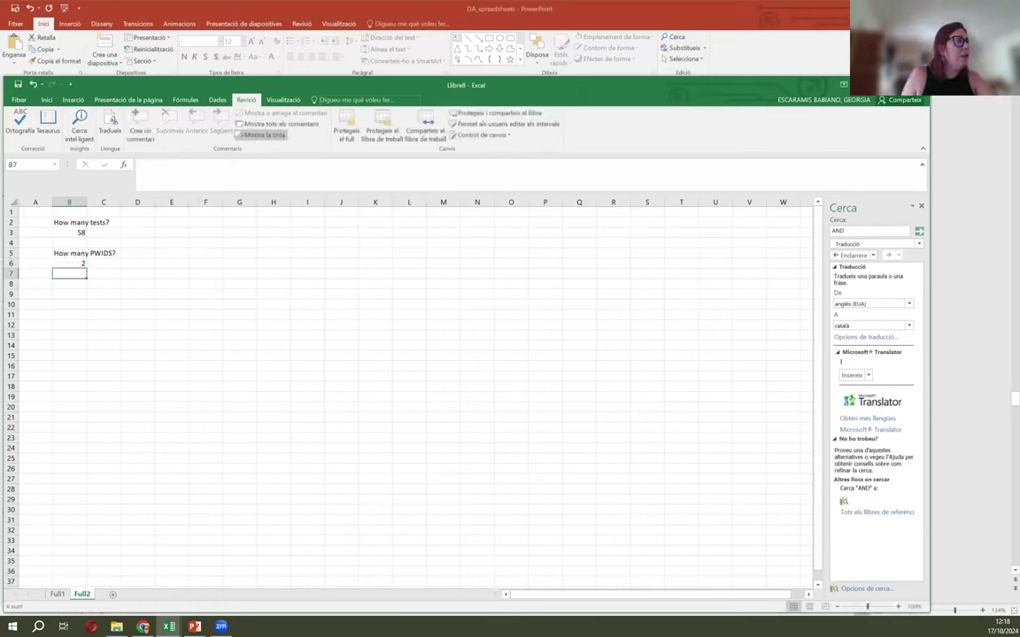
{"action": "left_click", "coordinate": [196, 620]}
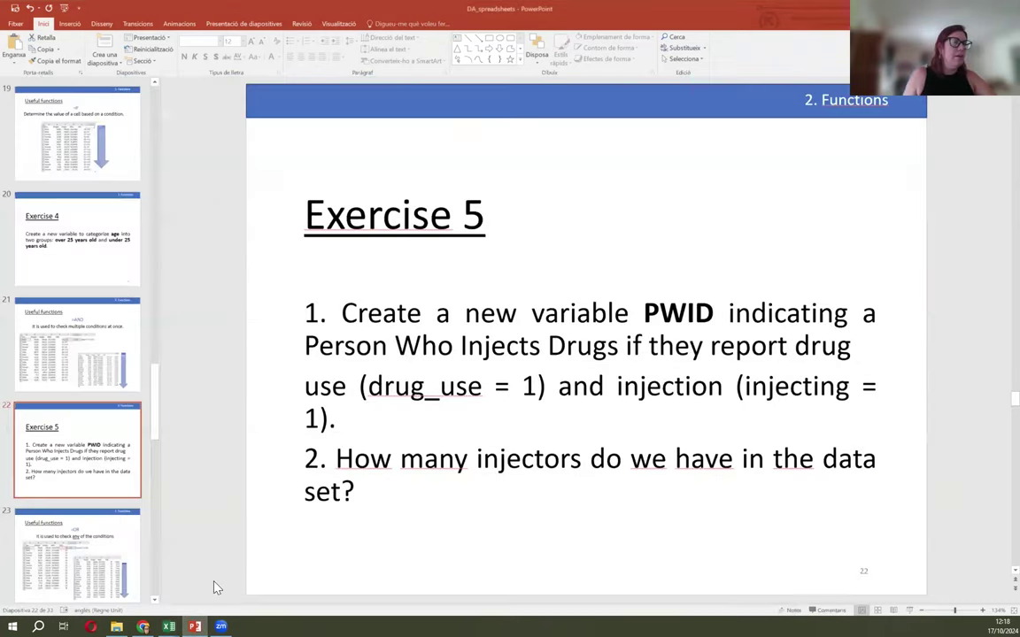
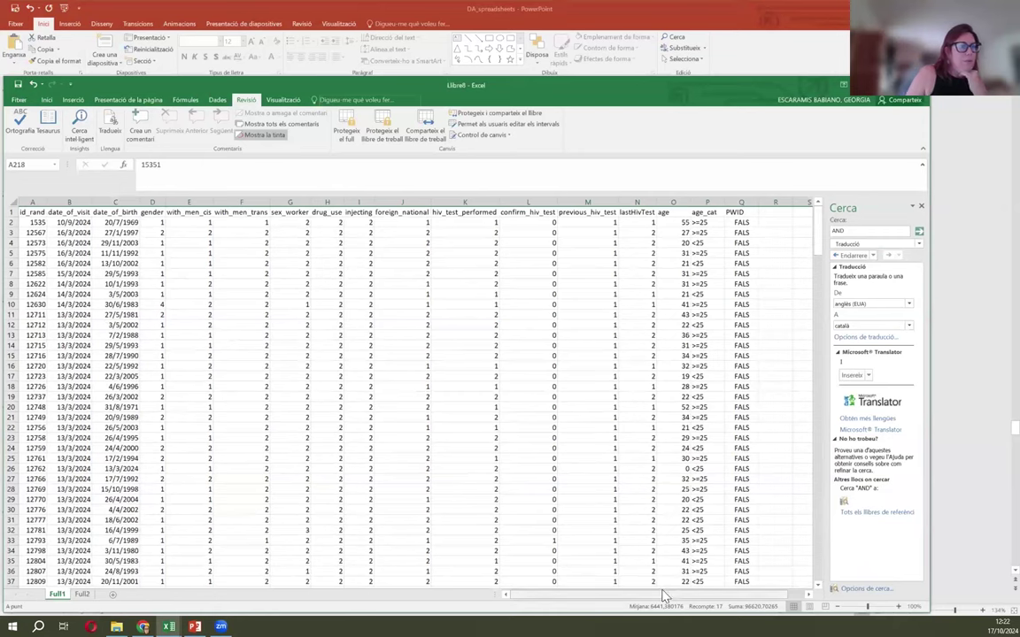
- Add a new column header "men" in R1 of Full1, beside the PWID column
{"action": "scroll", "coordinate": [668, 596], "scroll_direction": "right", "scroll_amount": 1}
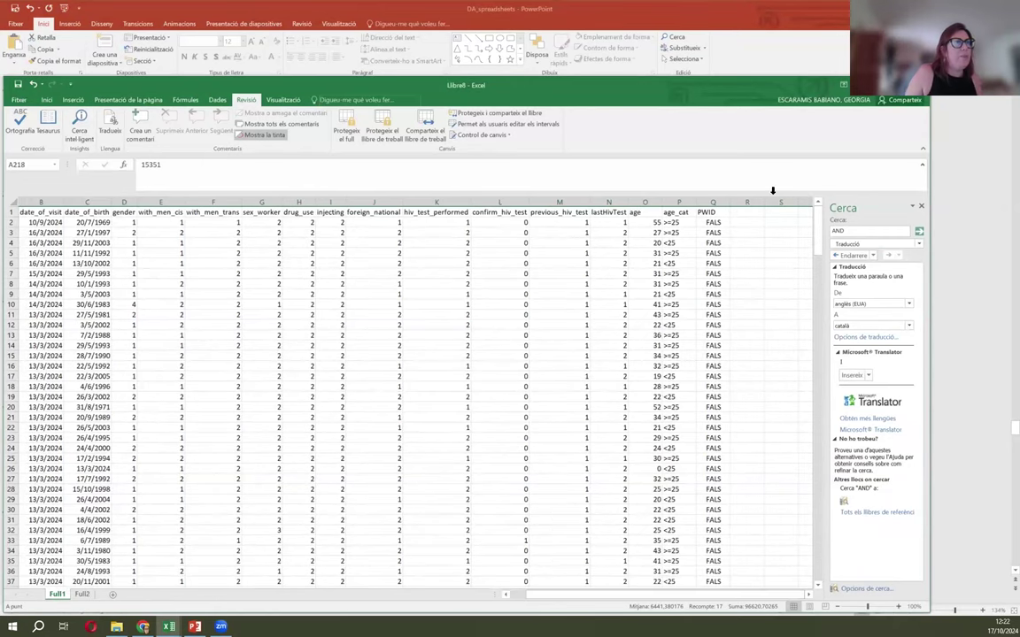
{"action": "left_click", "coordinate": [750, 212]}
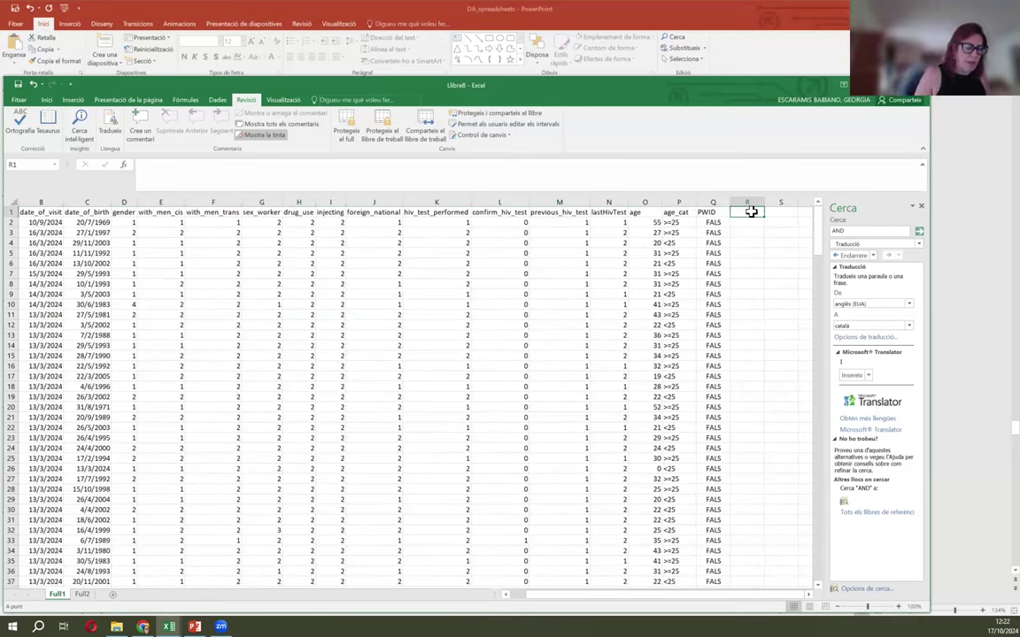
{"action": "type", "text": "men"}
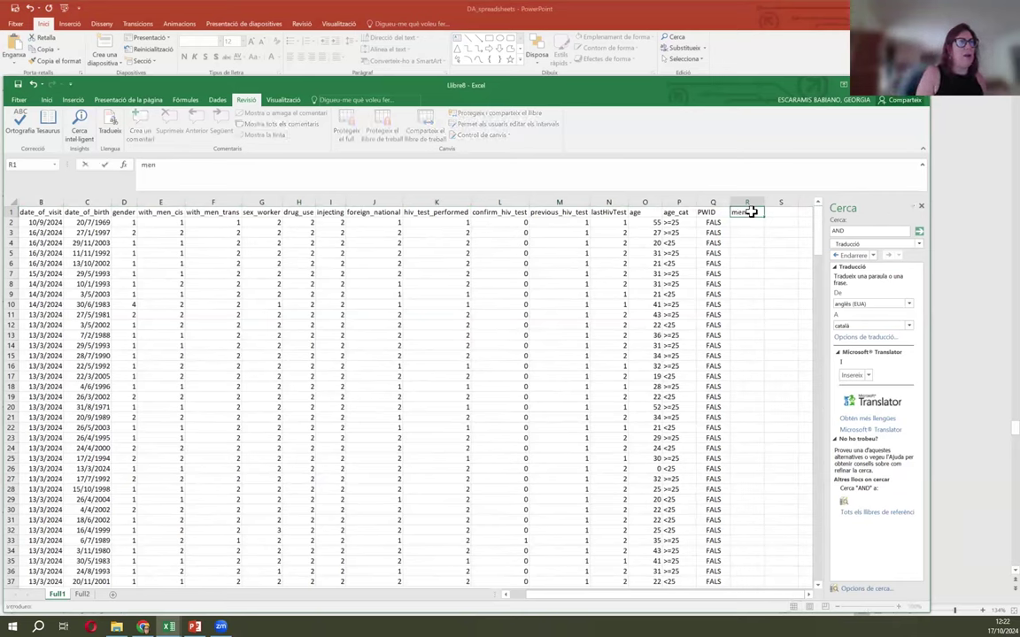
{"action": "key", "text": "Return"}
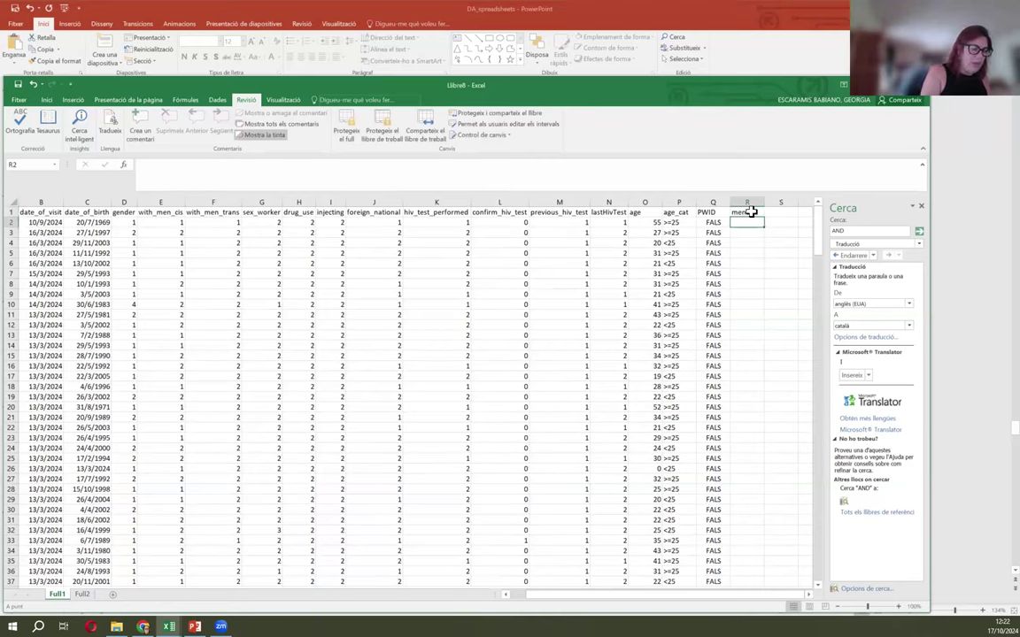
- Begin an O formula in R2 with the condition D2=1 and check the gender codes in the codebook workbook
{"action": "type", "text": "=O"}
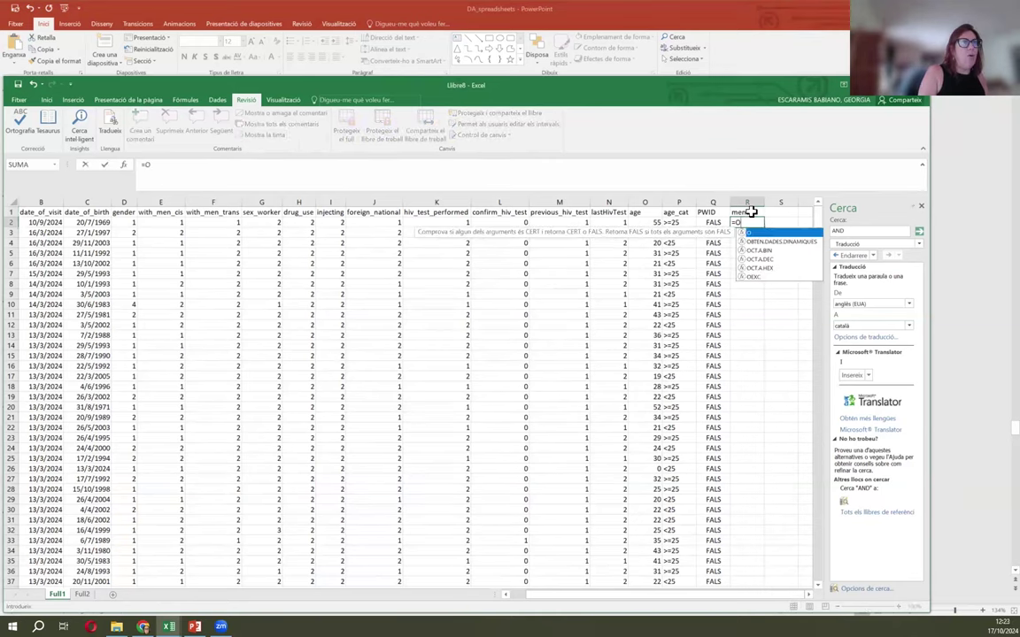
{"action": "type", "text": "("}
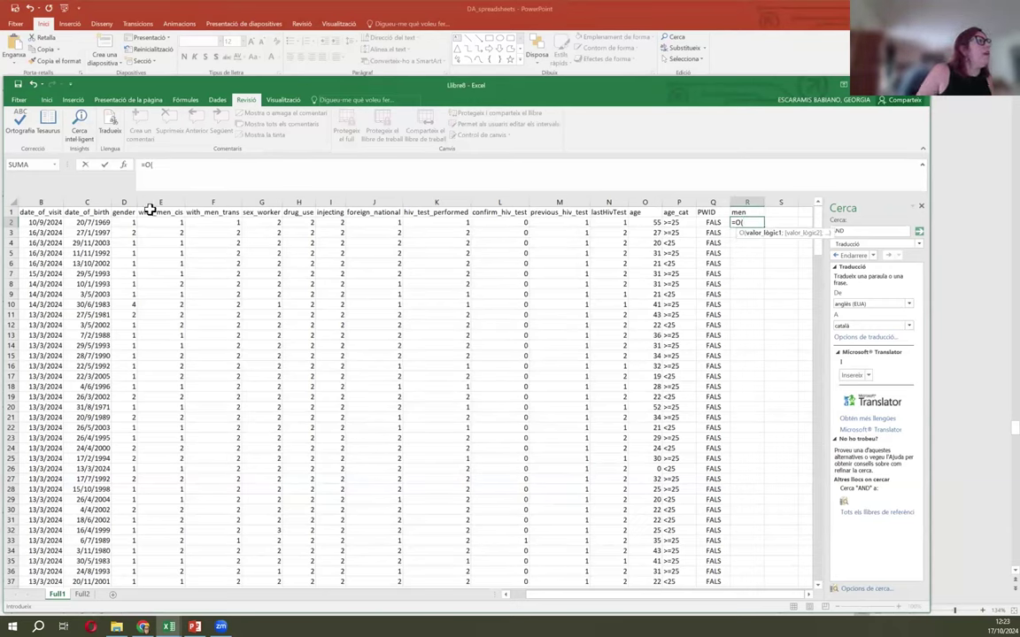
{"action": "left_click", "coordinate": [126, 223]}
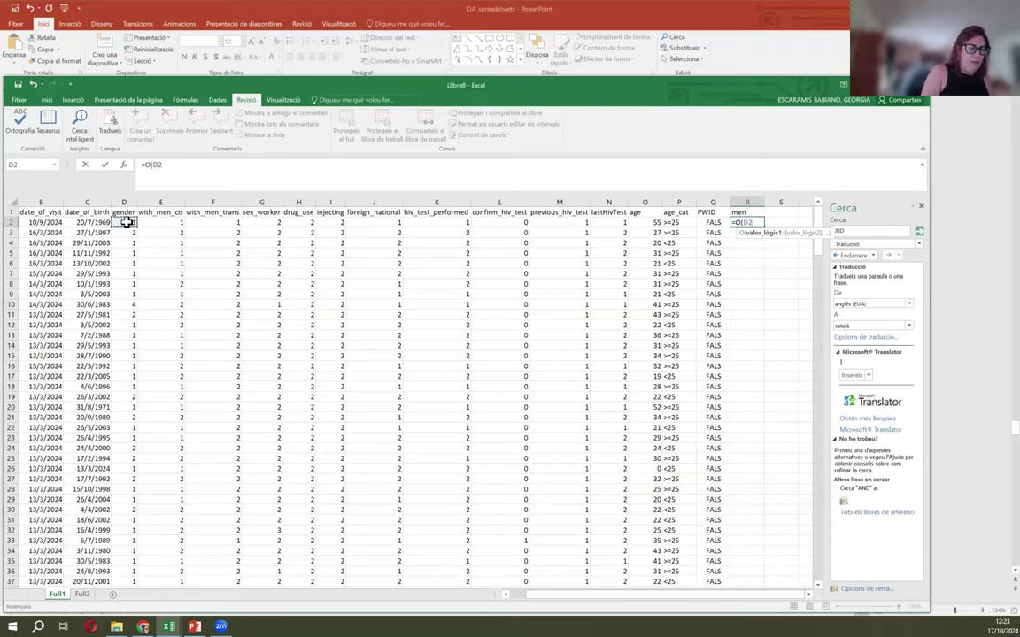
{"action": "type", "text": "=1;"}
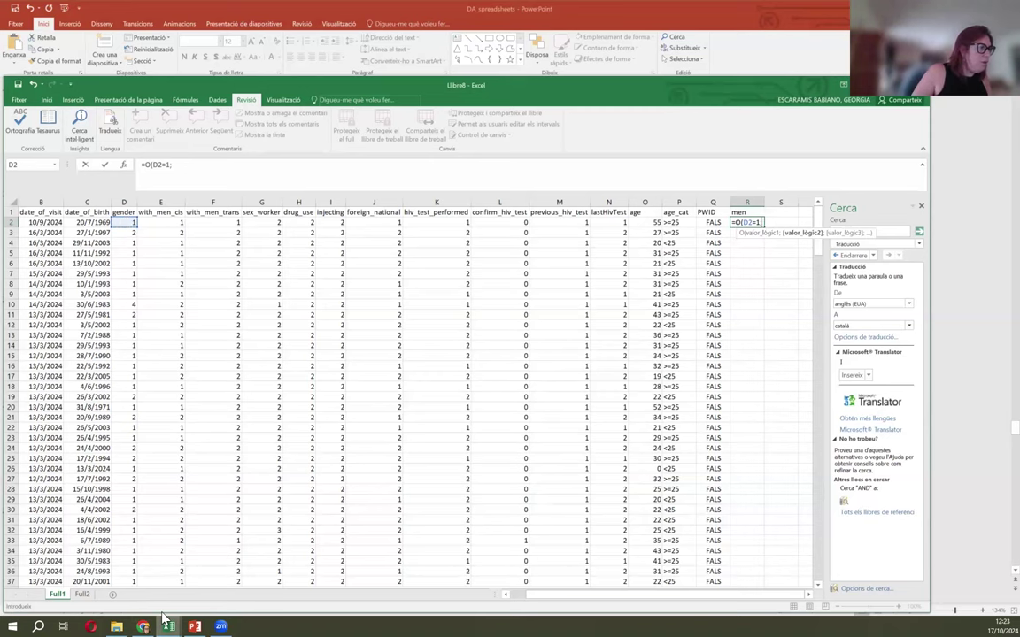
{"action": "mouse_move", "coordinate": [167, 624]}
{"action": "left_click", "coordinate": [111, 567]}
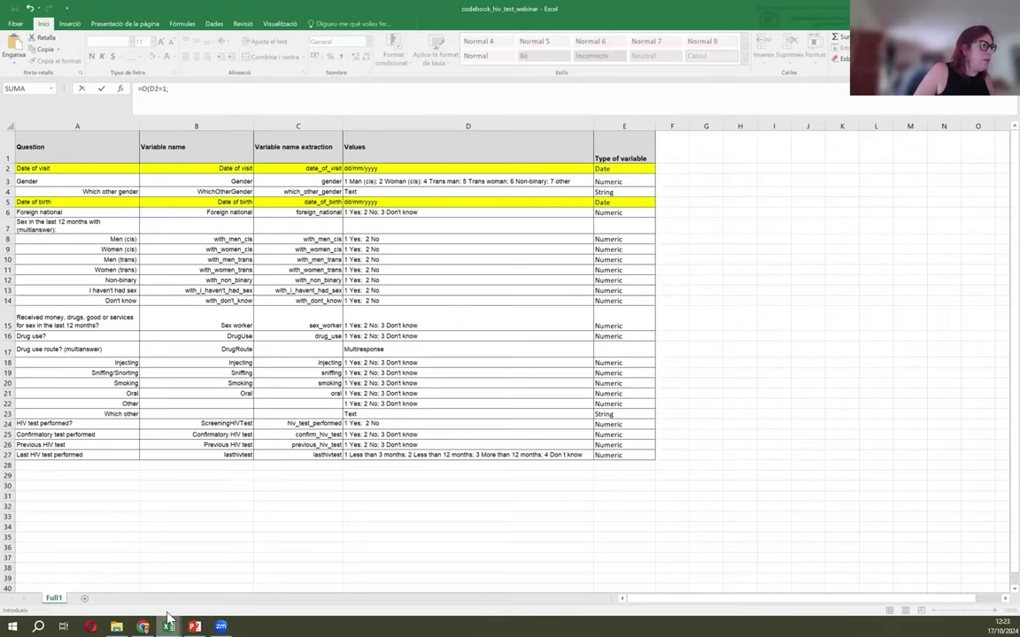
{"action": "mouse_move", "coordinate": [168, 622]}
{"action": "left_click", "coordinate": [179, 531]}
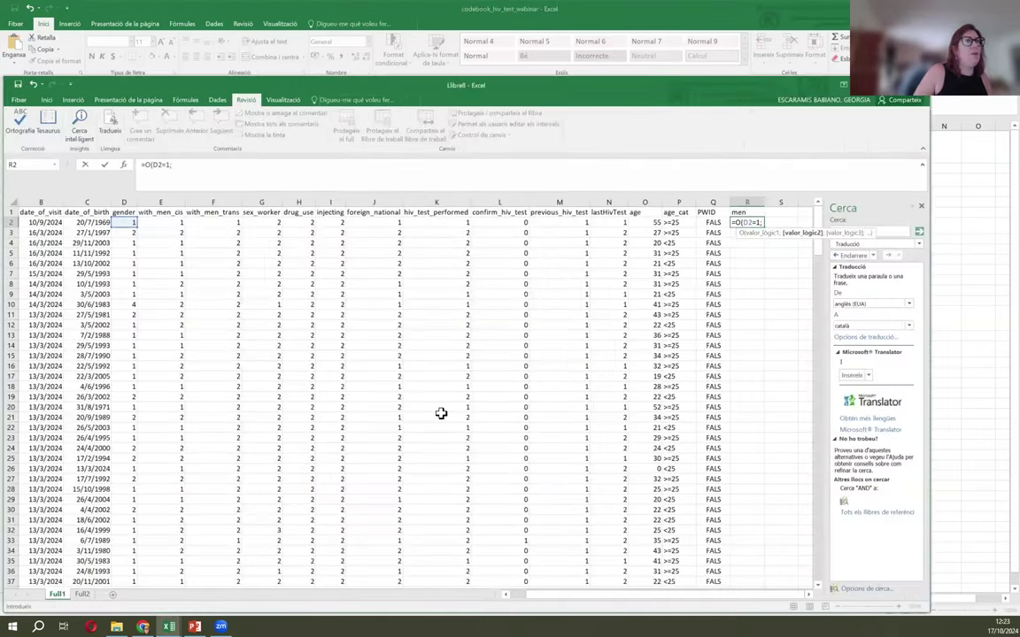
- Complete the men formula in R2 as =O(D2=1;D2=4) and fill it down the column
{"action": "type", "text": "D2="}
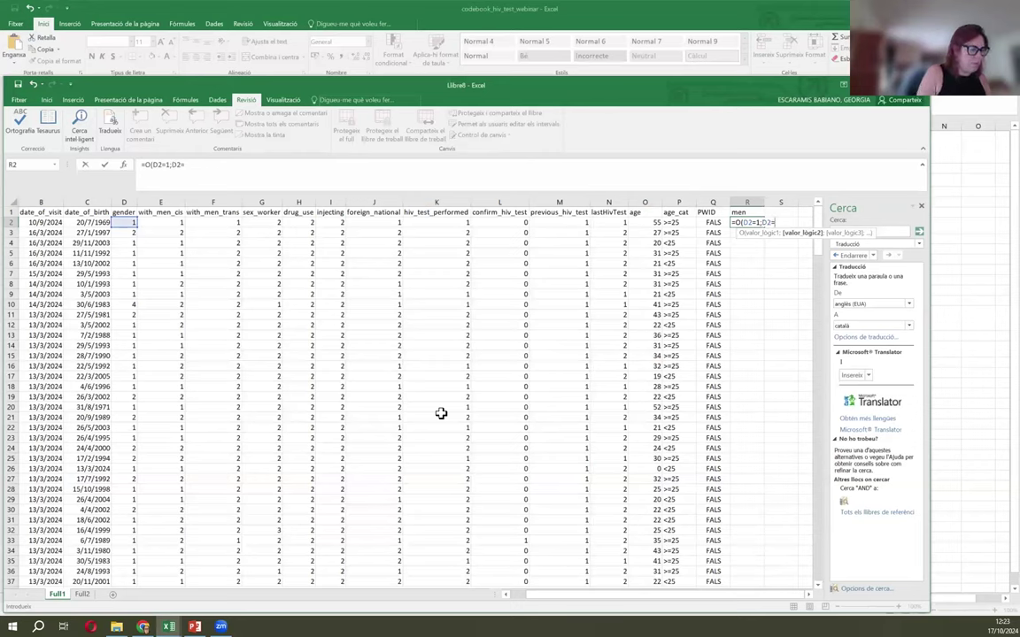
{"action": "type", "text": "4"}
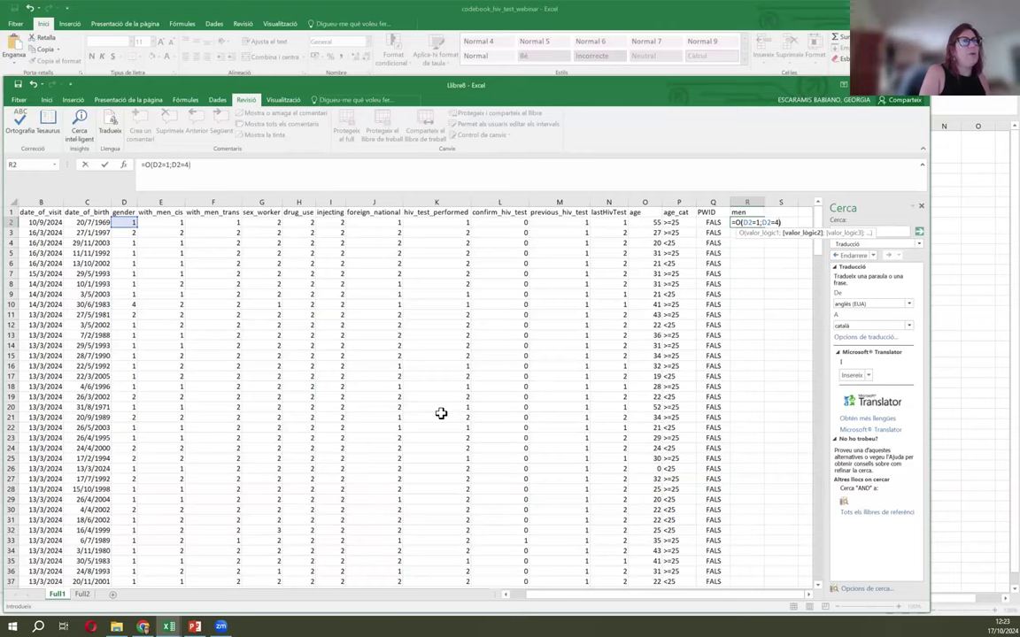
{"action": "key", "text": "Return"}
{"action": "key", "text": "Up"}
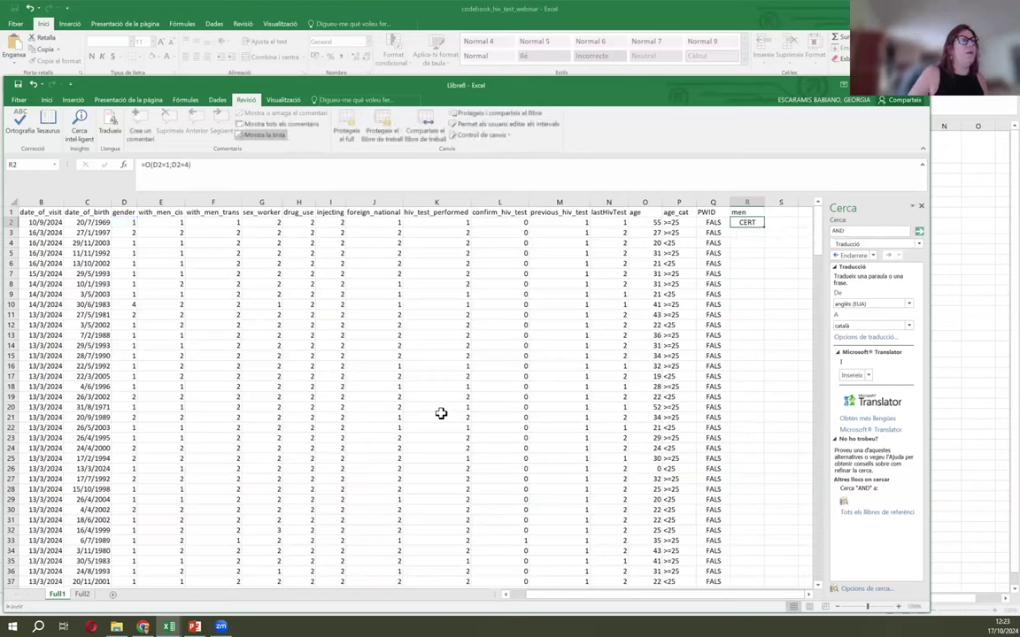
{"action": "double_click", "coordinate": [764, 227]}
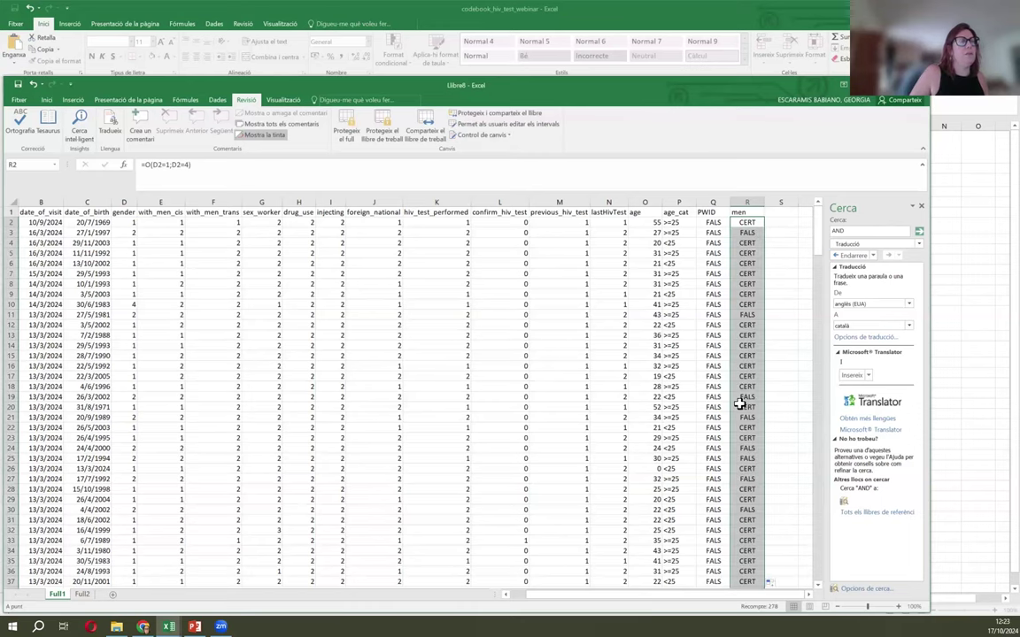
- Check the Exercise 6 slide in PowerPoint for the variable name and enter the header "sex_with_men" in S1 of Full1 in Excel
{"action": "left_click", "coordinate": [781, 212]}
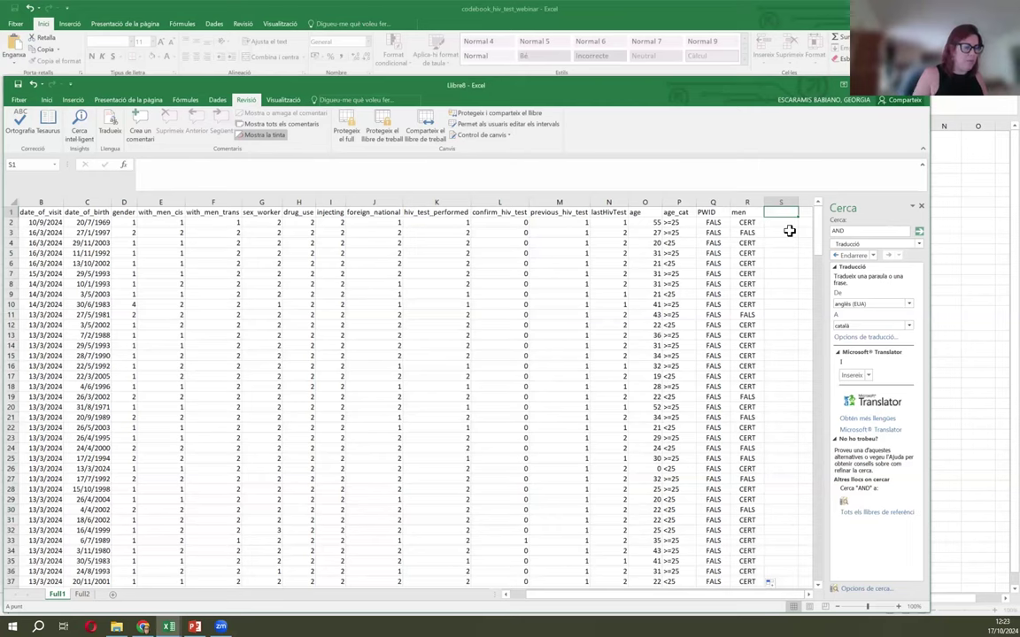
{"action": "left_click", "coordinate": [194, 623]}
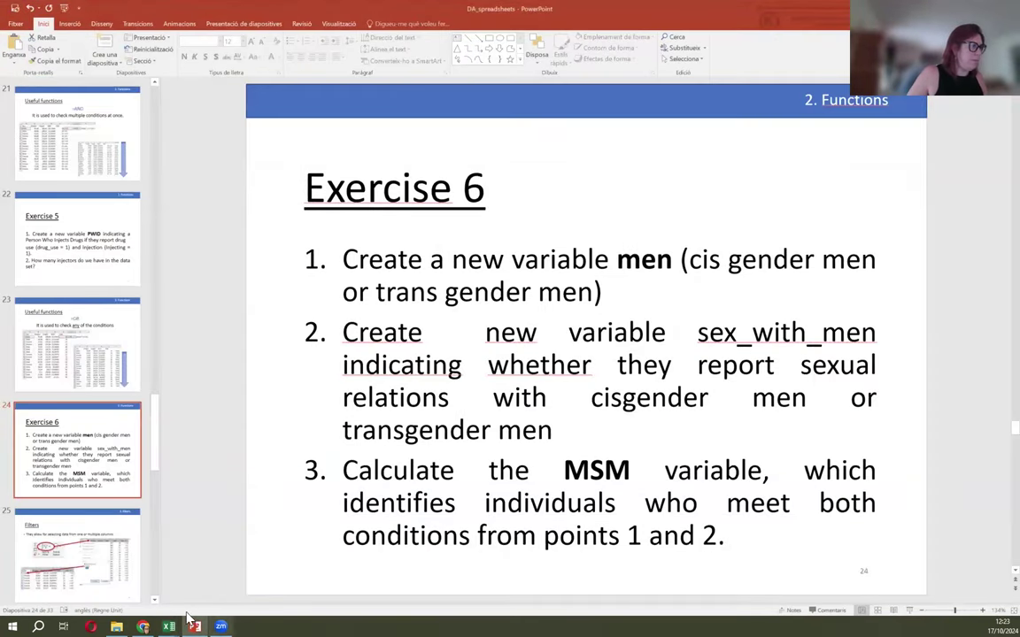
{"action": "mouse_move", "coordinate": [166, 618]}
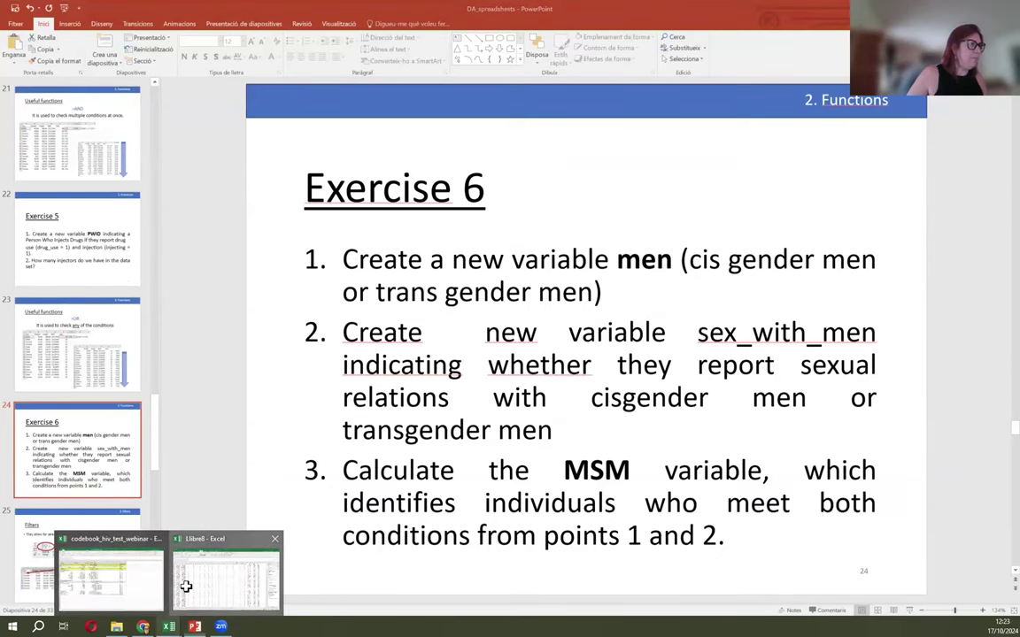
{"action": "left_click", "coordinate": [184, 587]}
{"action": "type", "text": "se"}
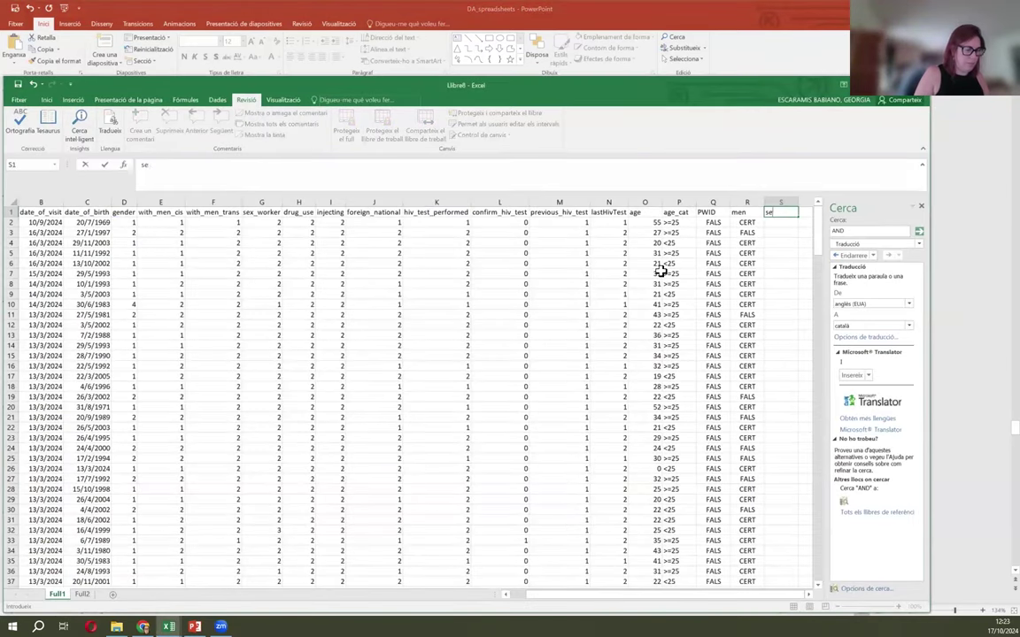
{"action": "type", "text": "x_with_men"}
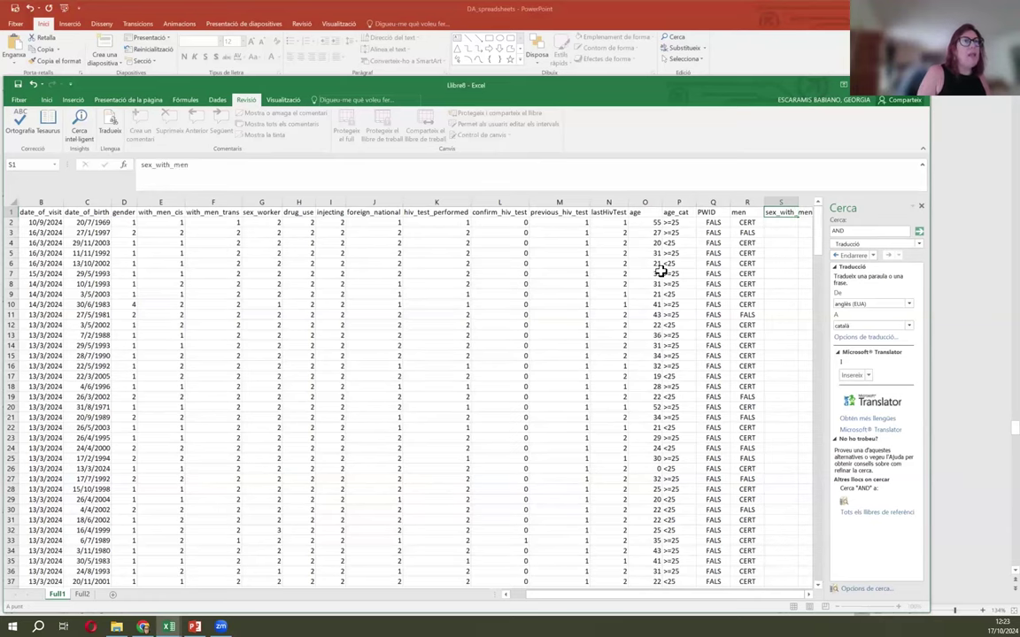
{"action": "key", "text": "Return"}
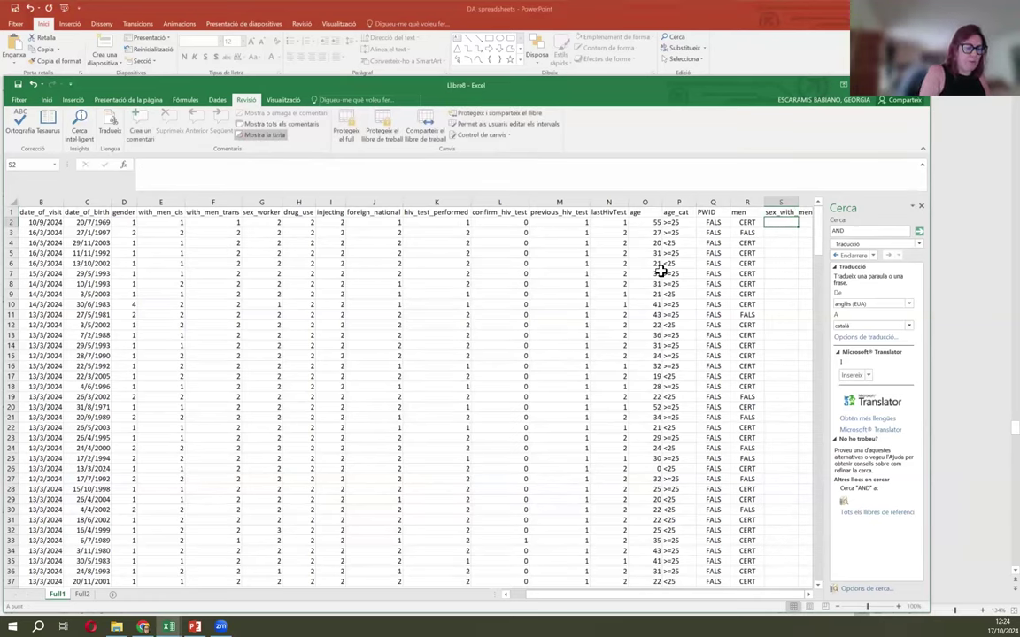
- Enter =O(E2=1;F2=1) in S2, close the search pane, and fill the formula down the sex_with_men column
{"action": "type", "text": "=O"}
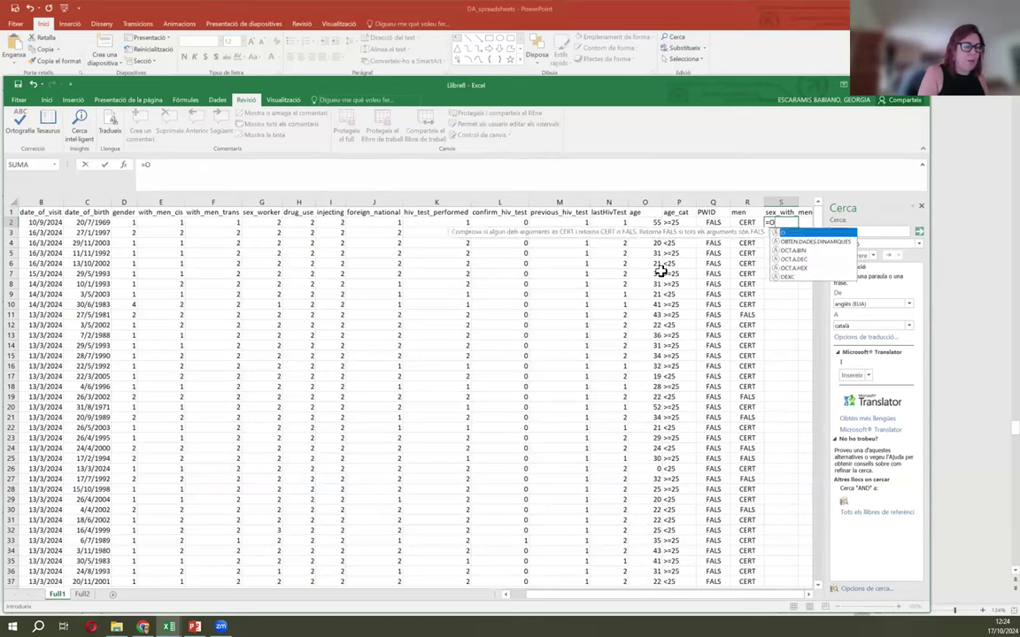
{"action": "type", "text": "("}
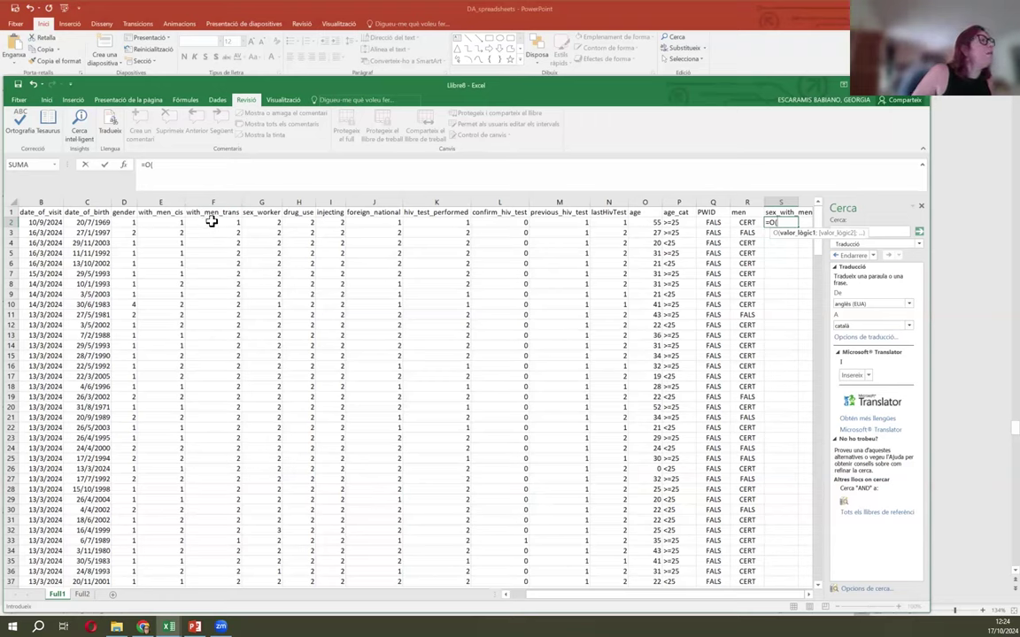
{"action": "left_click", "coordinate": [165, 223]}
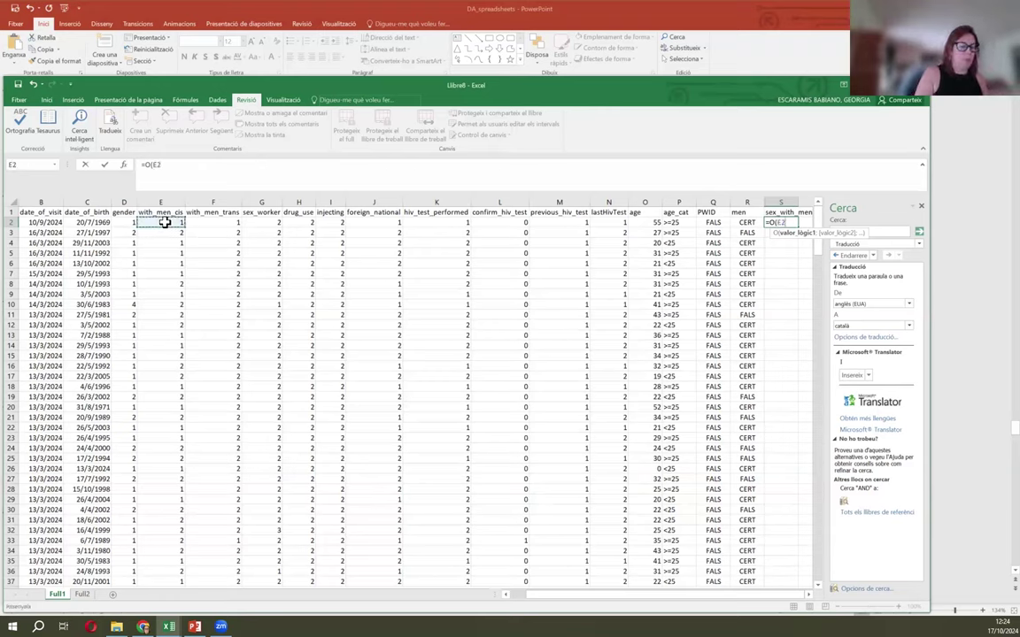
{"action": "type", "text": "="}
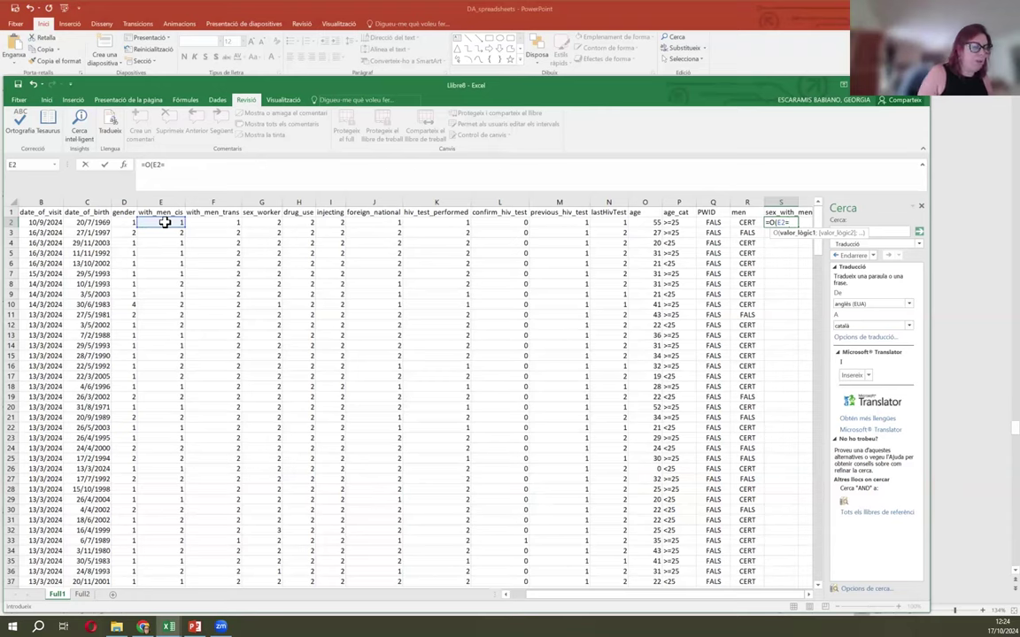
{"action": "type", "text": "1;"}
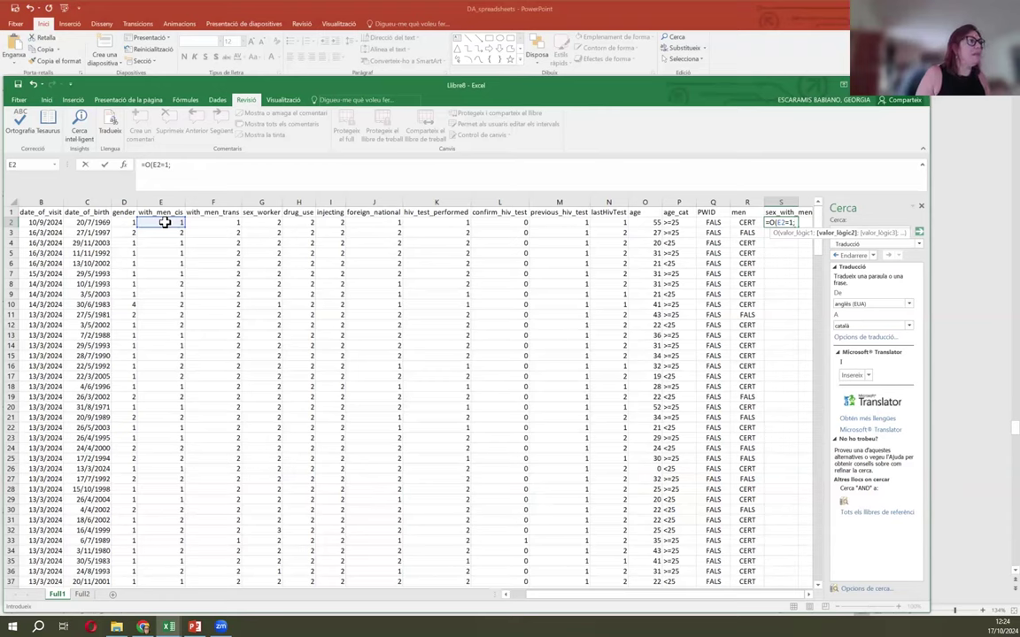
{"action": "left_click", "coordinate": [215, 221]}
{"action": "type", "text": "=1;"}
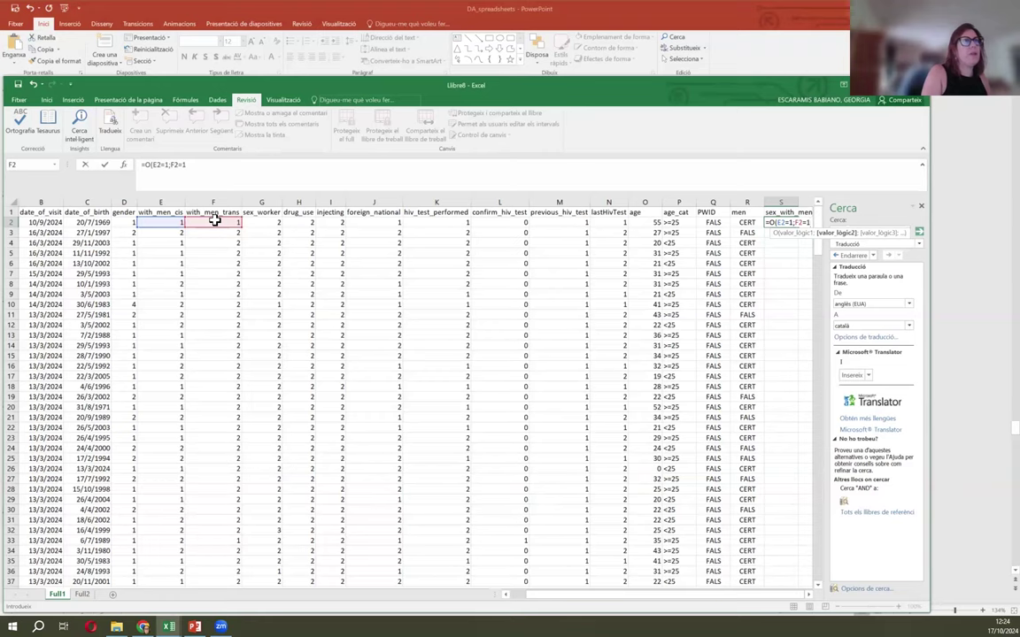
{"action": "key", "text": "Return"}
{"action": "key", "text": "Up"}
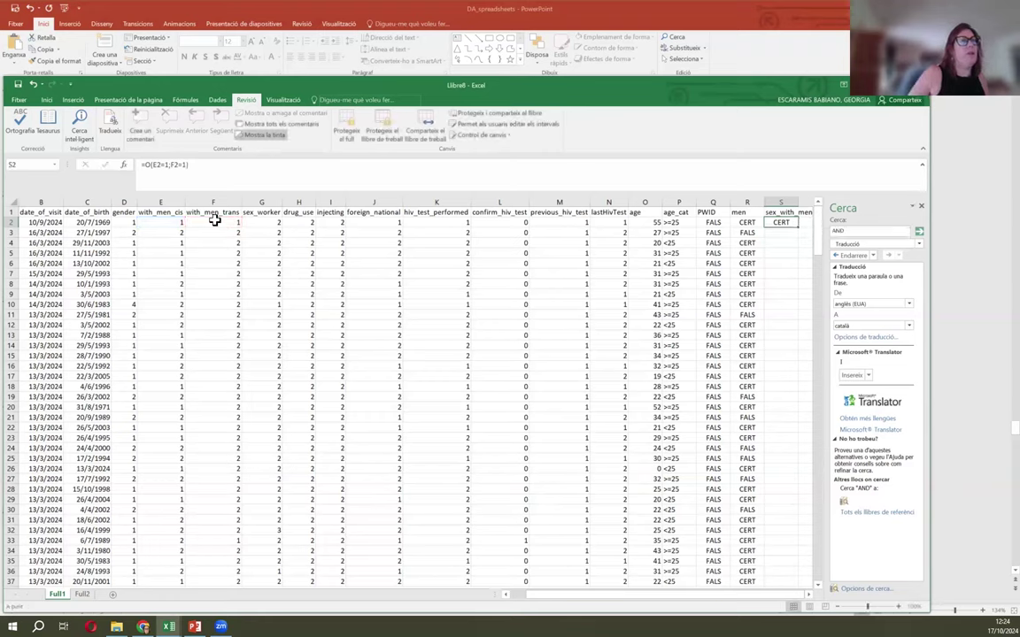
{"action": "left_click", "coordinate": [920, 207]}
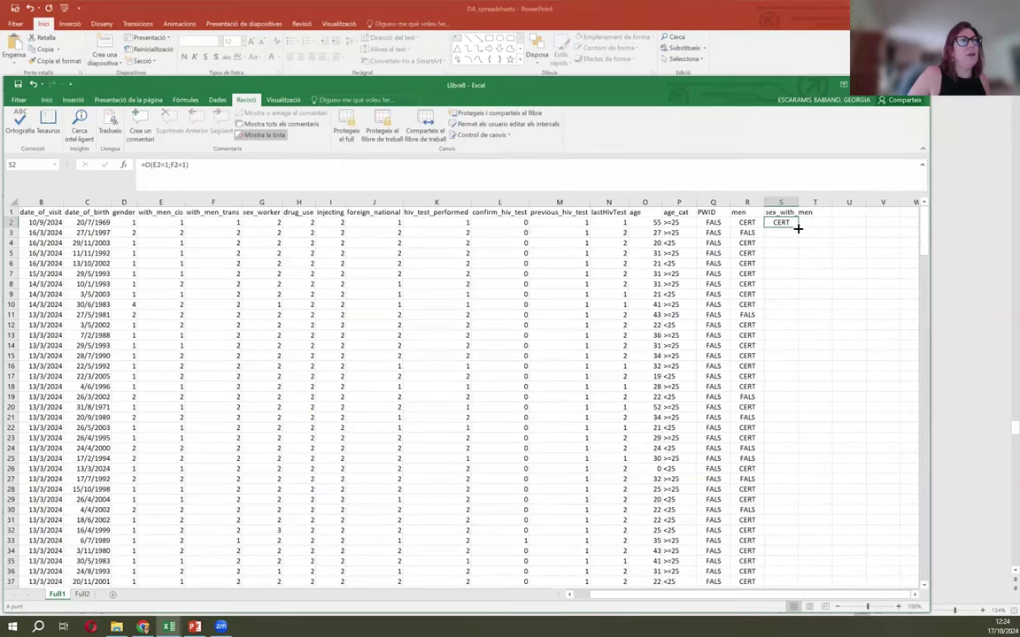
{"action": "double_click", "coordinate": [798, 228]}
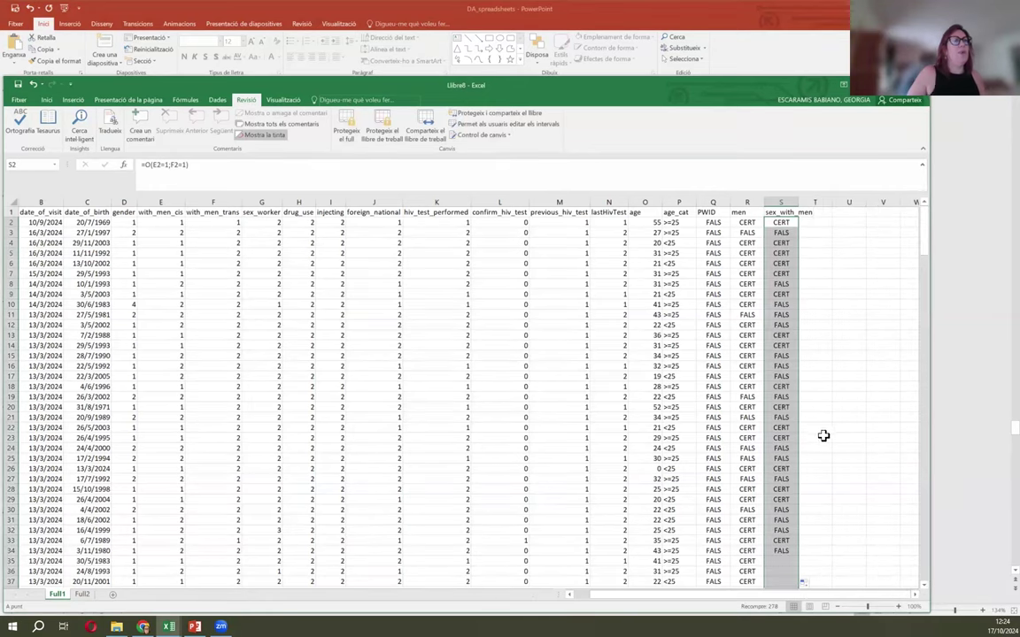
- Enter the header "msm" in T1, next to the sex_with_men column
{"action": "left_click", "coordinate": [746, 223]}
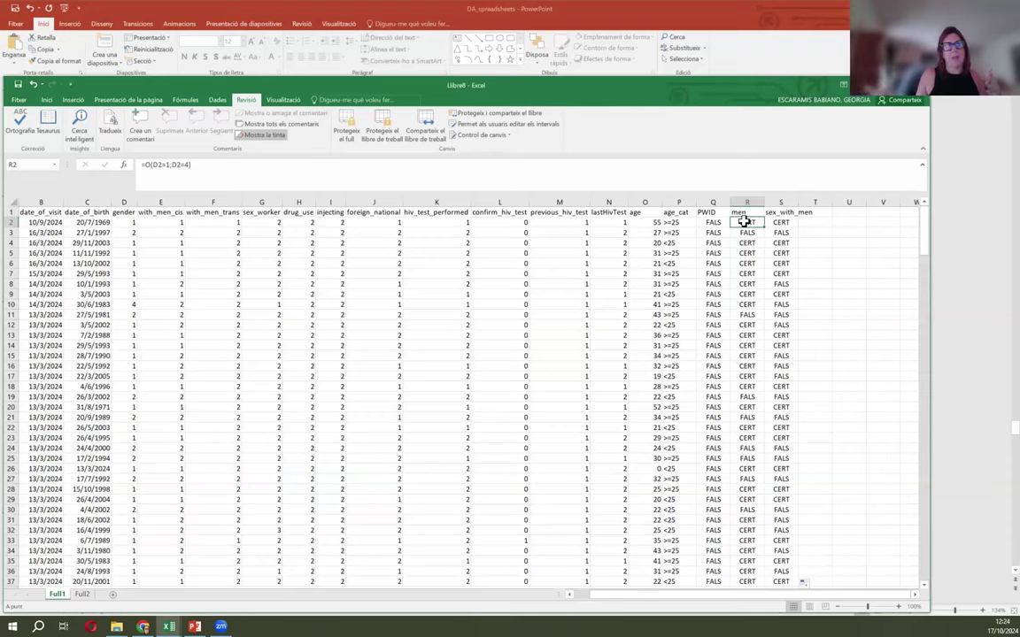
{"action": "key", "text": "Right"}
{"action": "key", "text": "Right"}
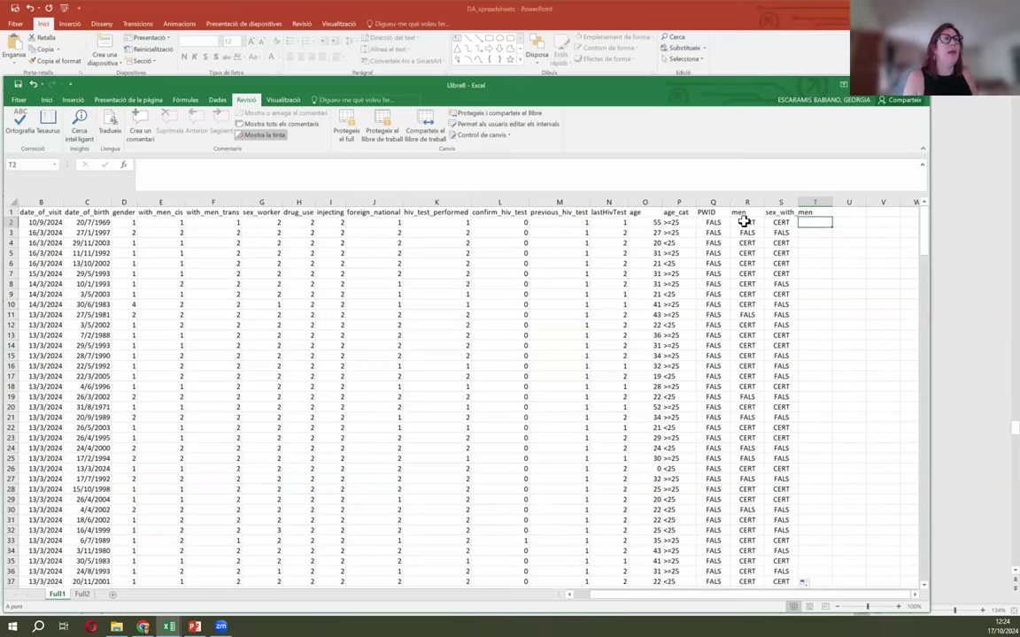
{"action": "key", "text": "Up"}
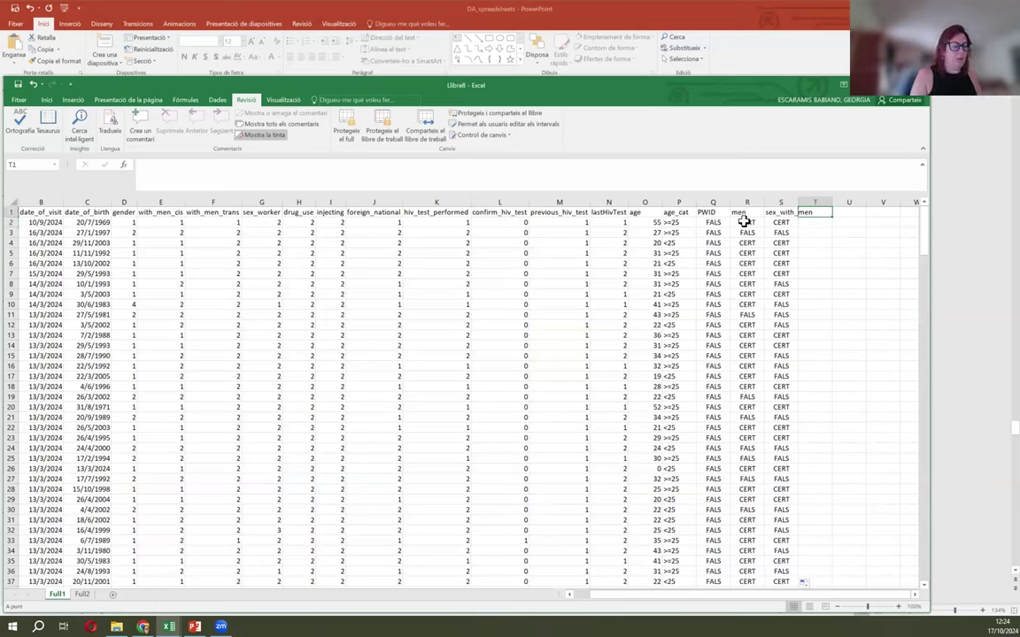
{"action": "type", "text": "msm"}
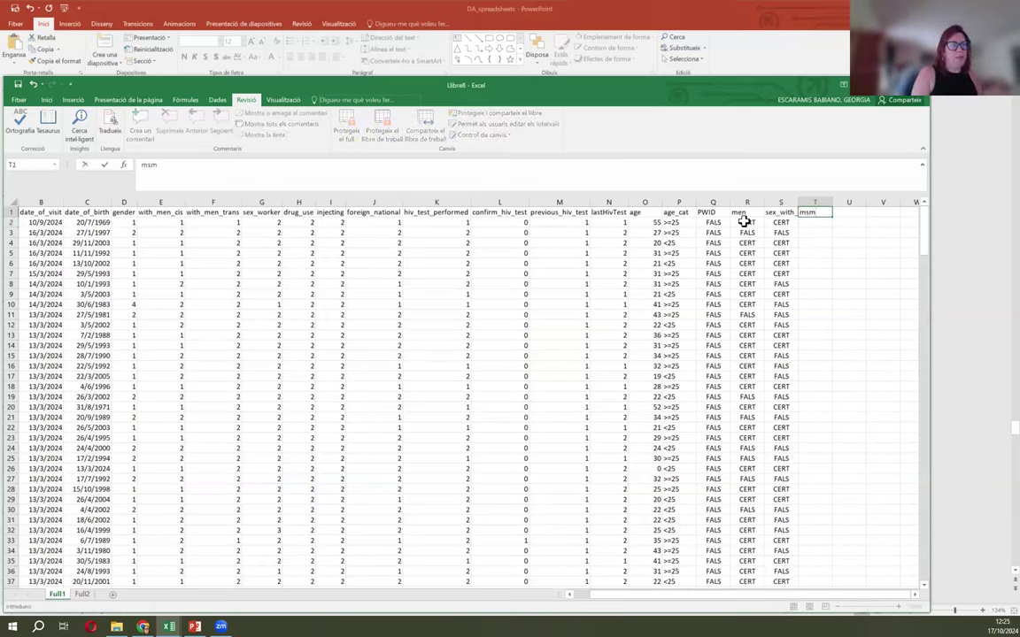
{"action": "key", "text": "Return"}
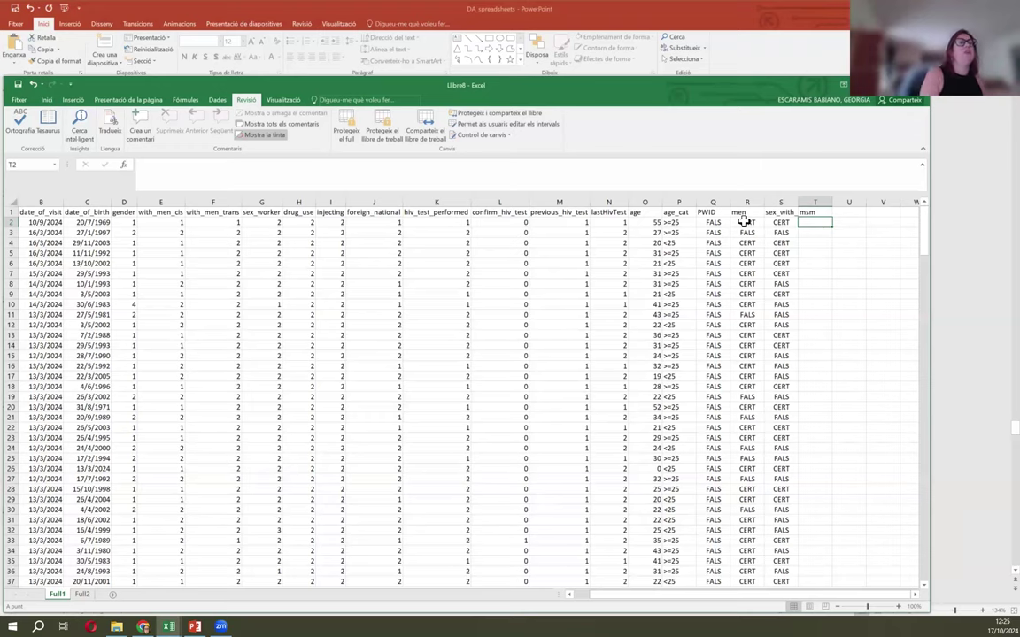
- Enter the formula =I(R2=CERT;S2=CERT) in T2 to combine the men and sex_with_men conditions
{"action": "type", "text": "="}
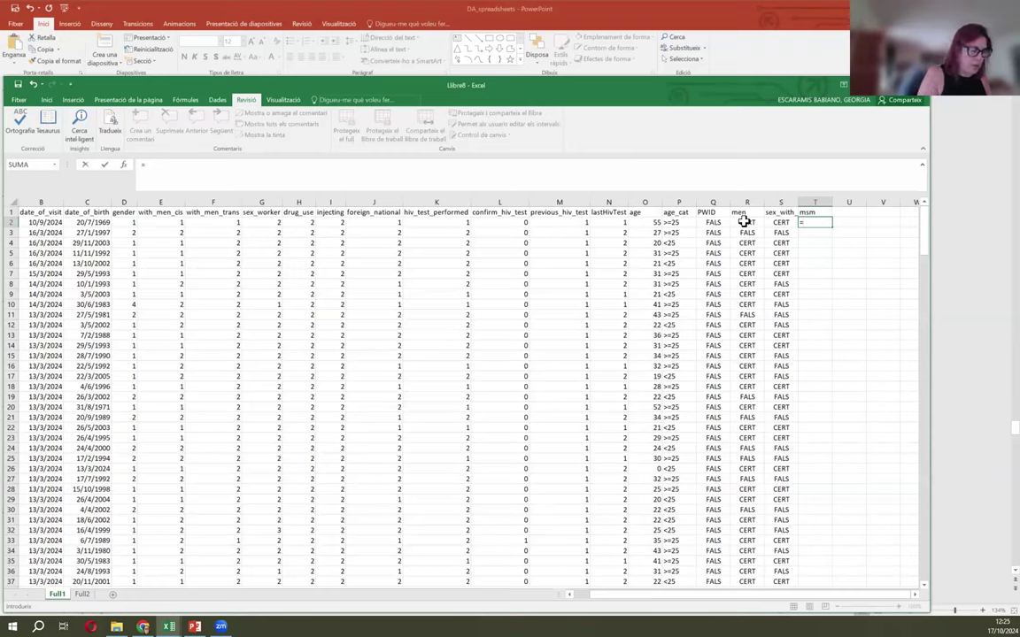
{"action": "type", "text": "I"}
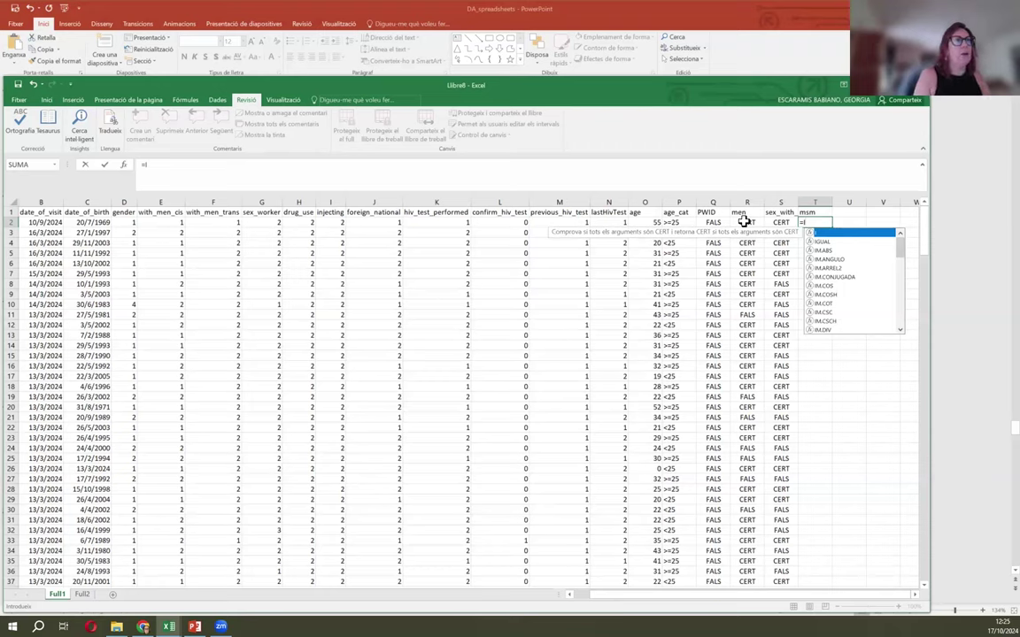
{"action": "type", "text": "("}
{"action": "left_click", "coordinate": [744, 223]}
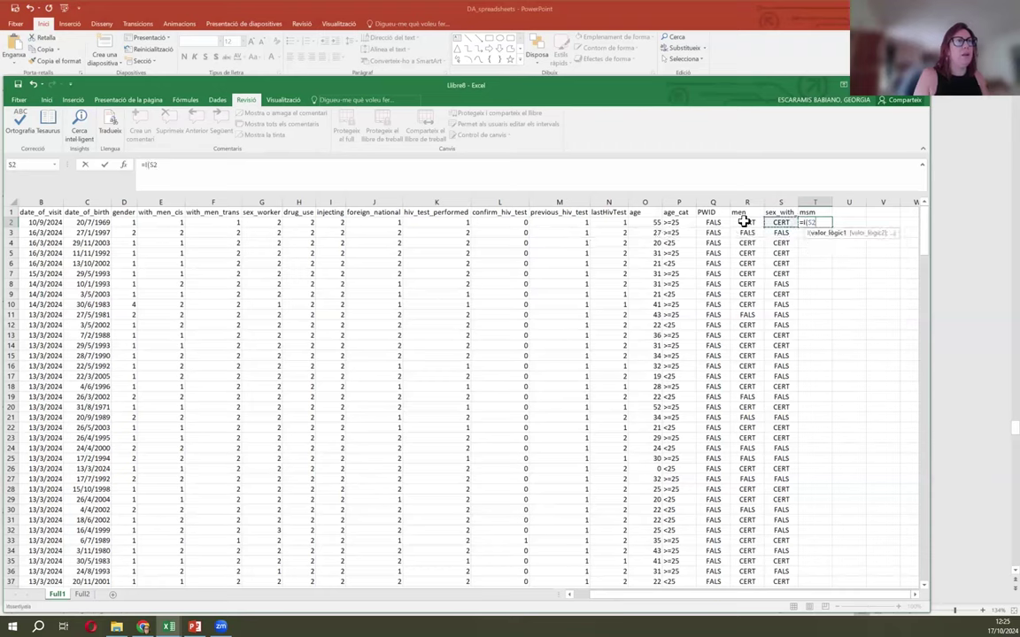
{"action": "type", "text": "=CE"}
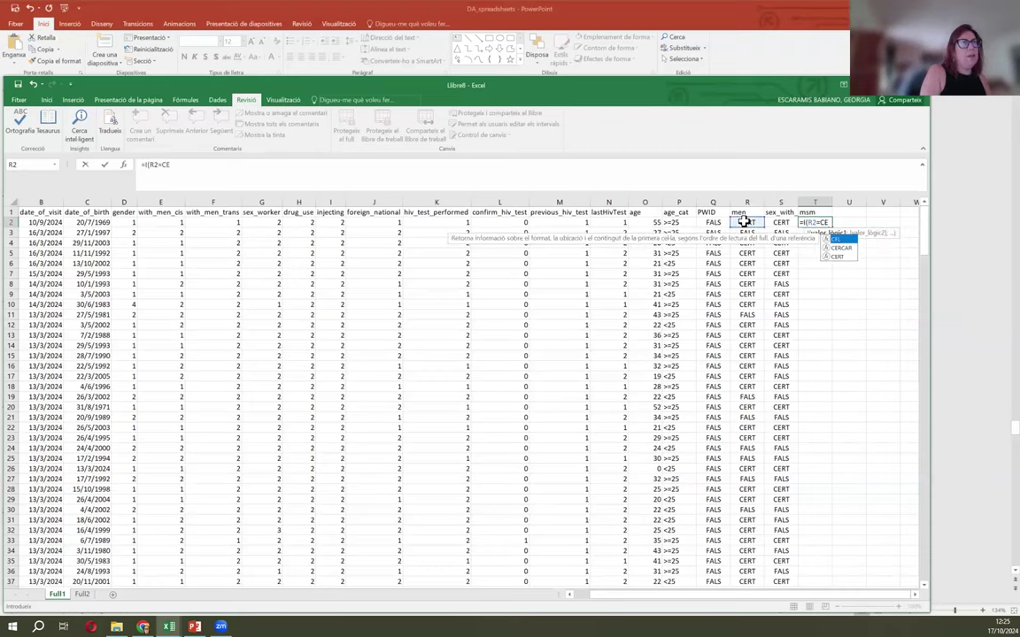
{"action": "key", "text": "BackSpace"}
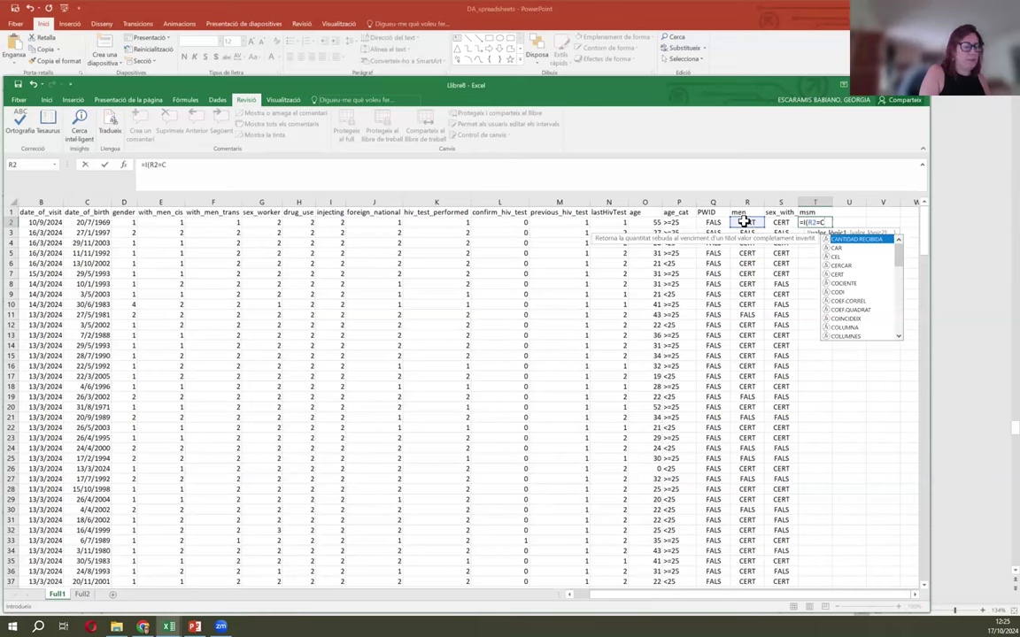
{"action": "type", "text": "ERT"}
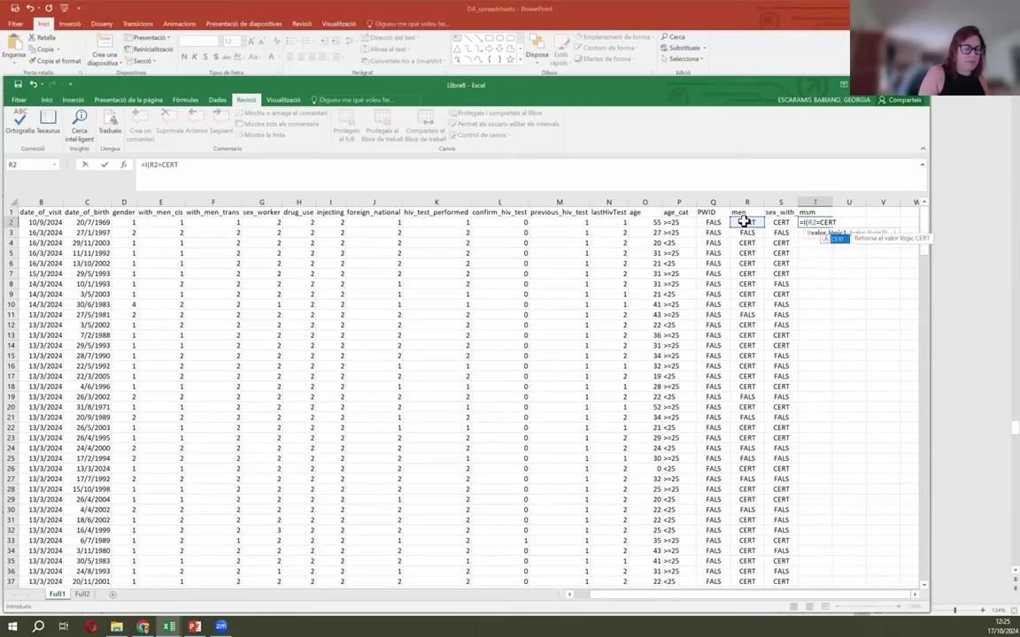
{"action": "type", "text": ";S2=CERT)"}
{"action": "key", "text": "ctrl+Return"}
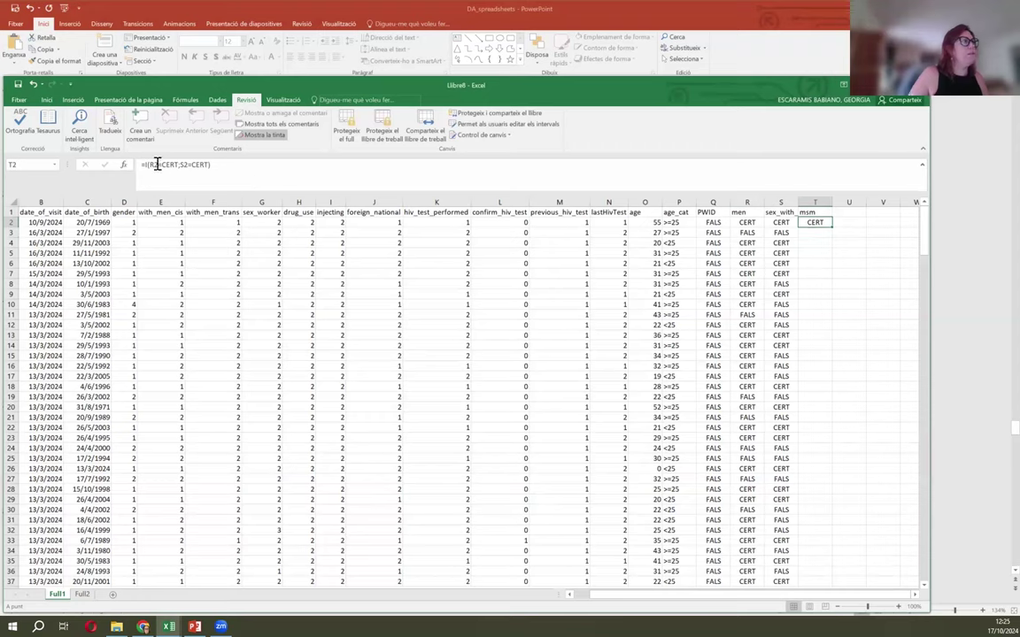
- Check the source cells R2 and S2, and fill the T2 formula down the msm column
{"action": "left_click", "coordinate": [748, 223]}
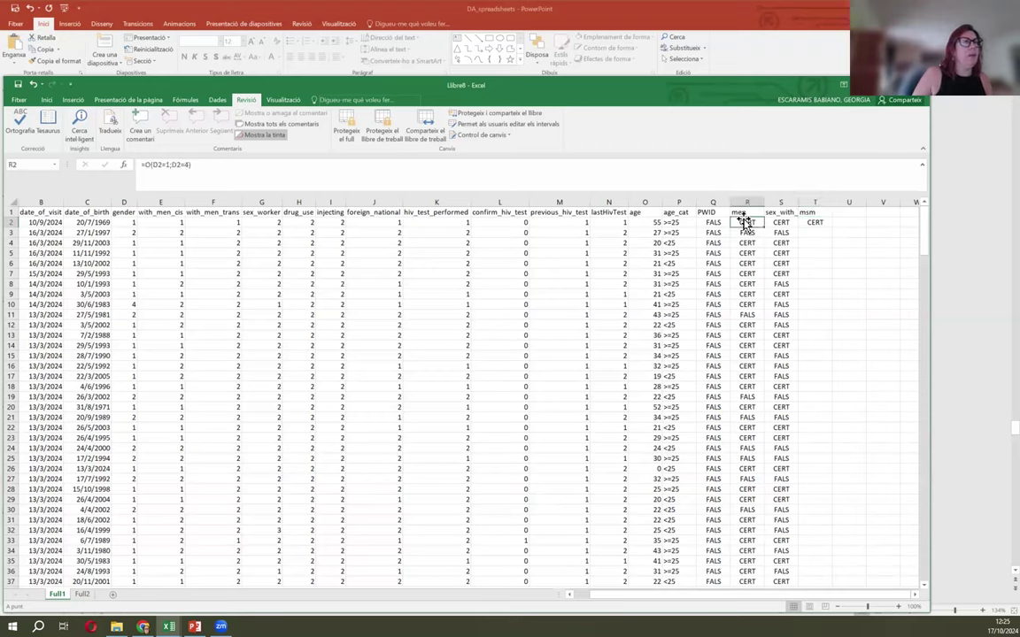
{"action": "left_click", "coordinate": [781, 223]}
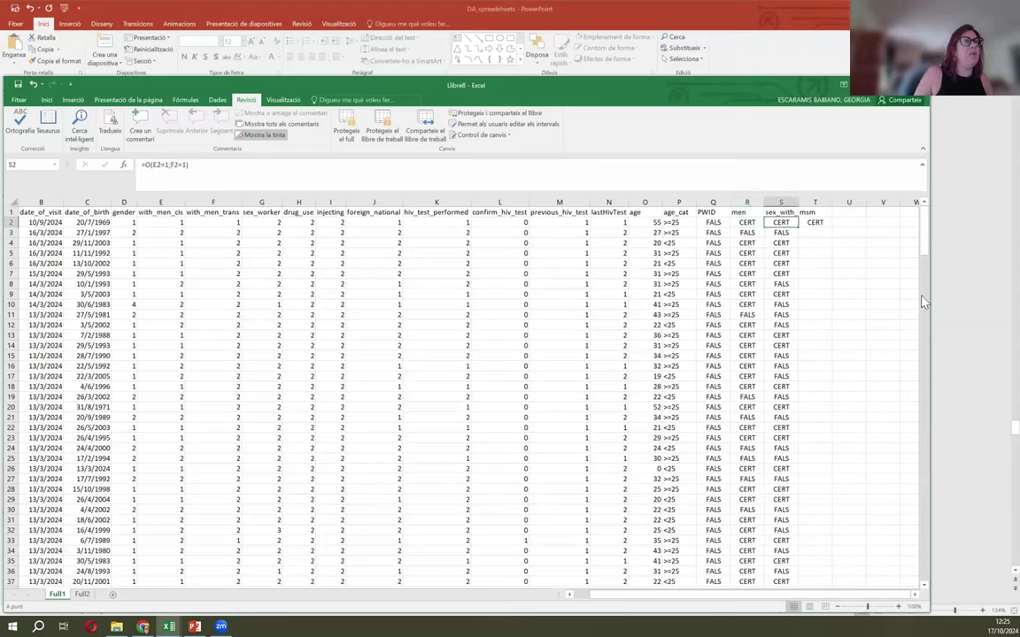
{"action": "left_click", "coordinate": [812, 224]}
{"action": "double_click", "coordinate": [832, 228]}
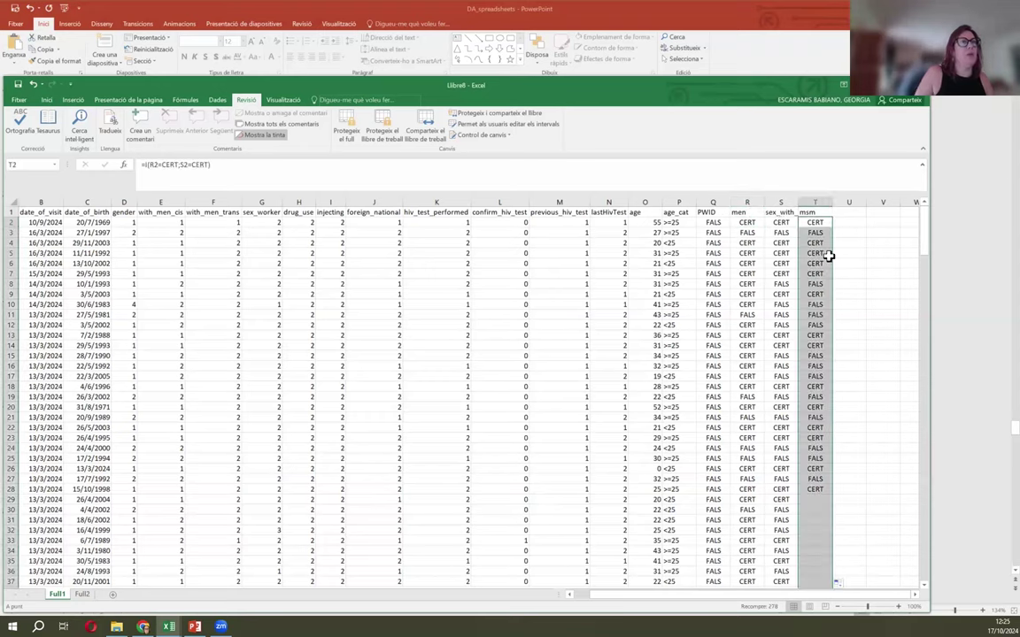
{"action": "left_click", "coordinate": [702, 487]}
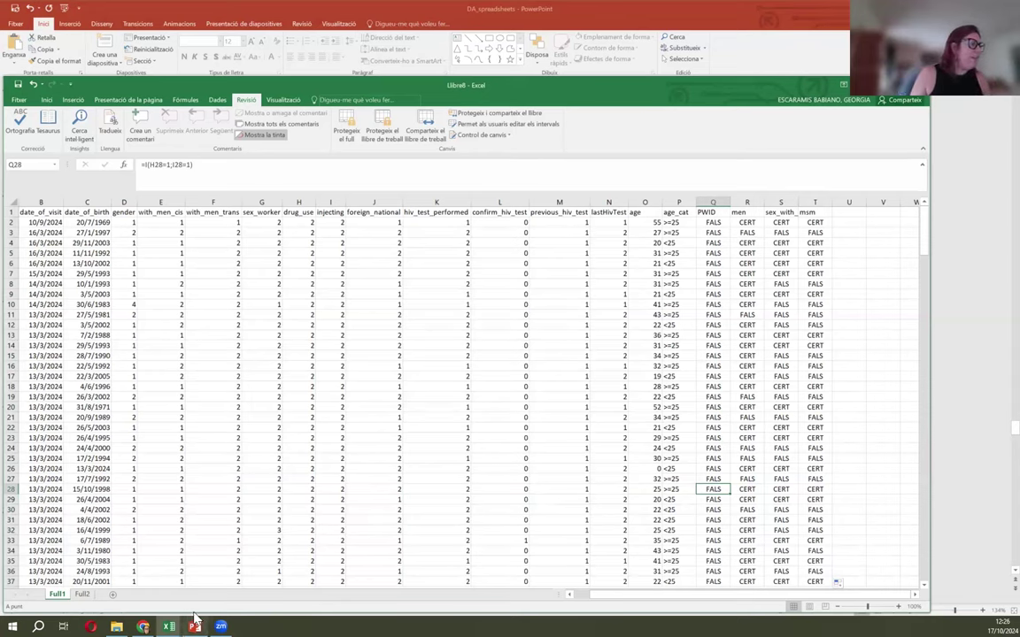
{"action": "mouse_move", "coordinate": [196, 618]}
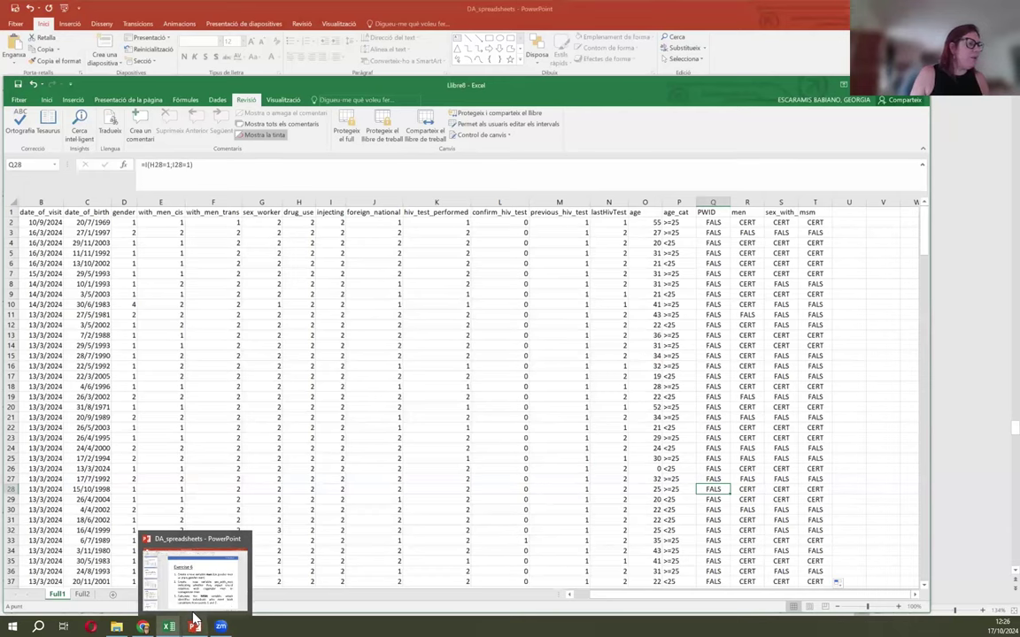